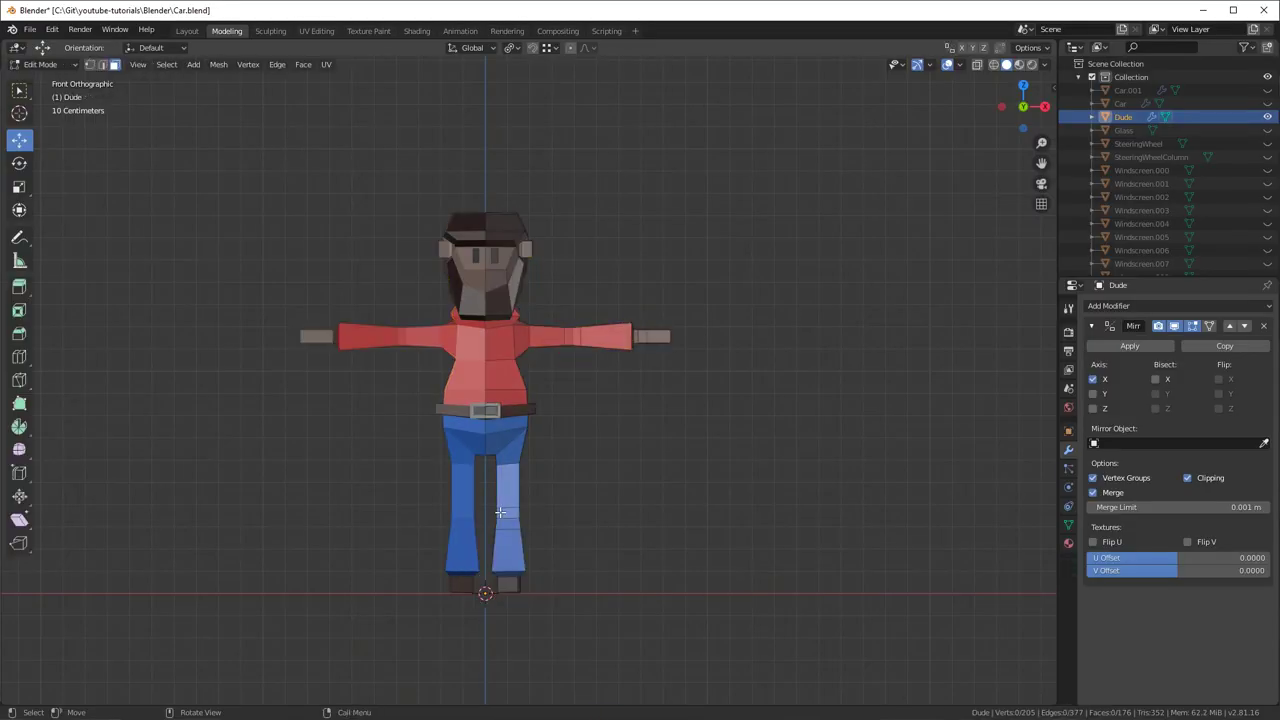
- Leave mesh editing of the character and add an armature with a single bone at the world origin
key("Tab")
key("alt+a")
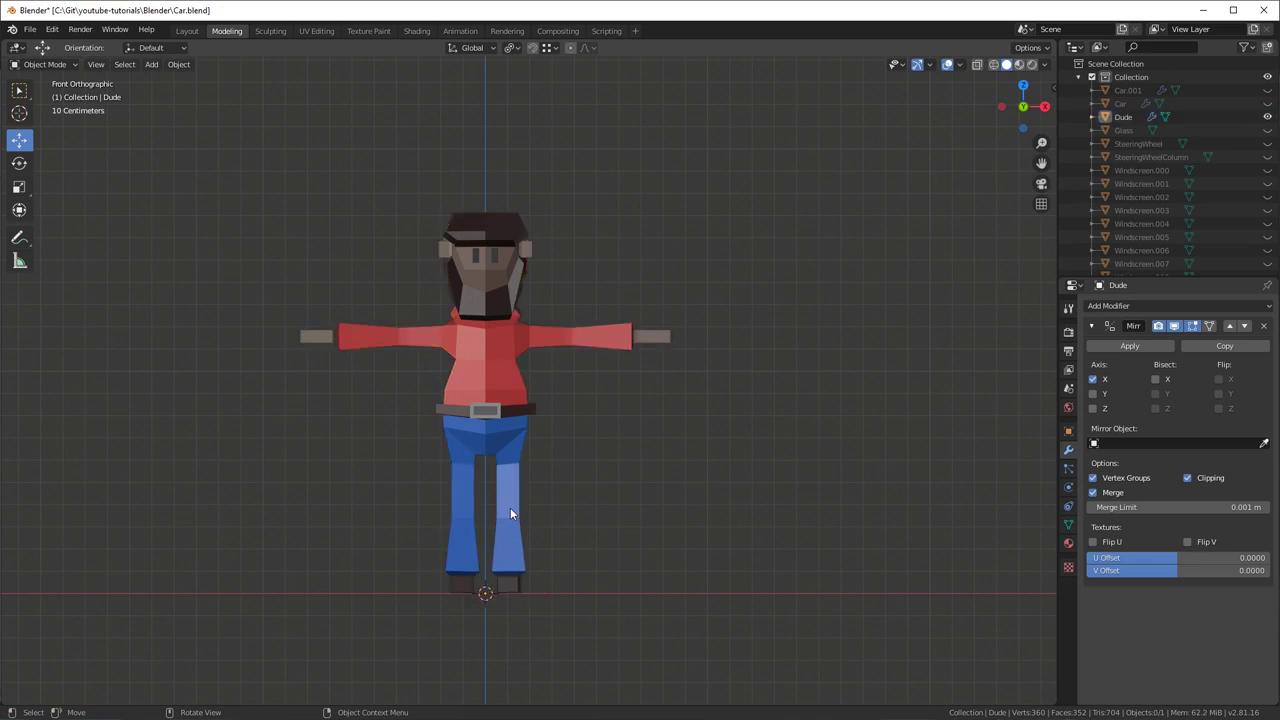
key("shift+a")
left_click(510, 507)
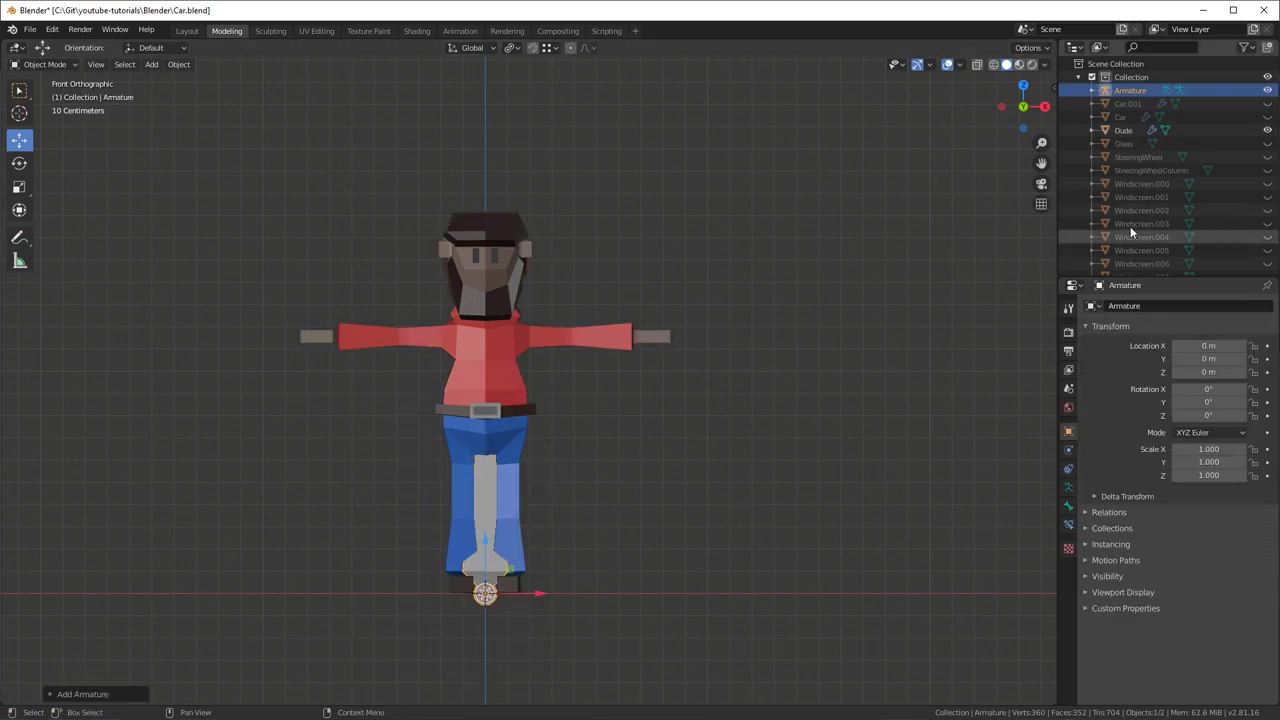
- Enable In Front in the armature's viewport display so its bones draw over the character mesh
left_click(1068, 491)
left_click(1090, 492)
left_click(1089, 491)
left_click(1257, 529)
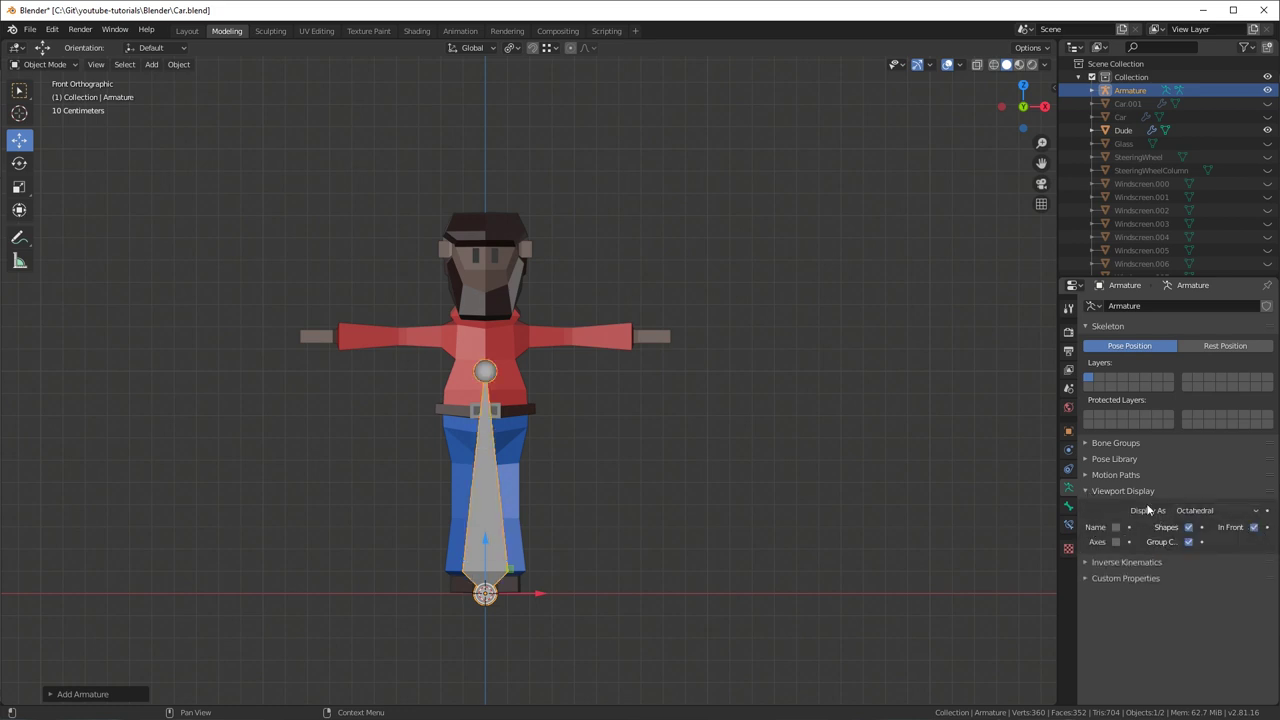
- Enter Edit Mode on the armature and move the whole bone straight up until its root sits at the character's hips
left_click(479, 373)
left_click(497, 540)
key("Tab")
key("shift+space")
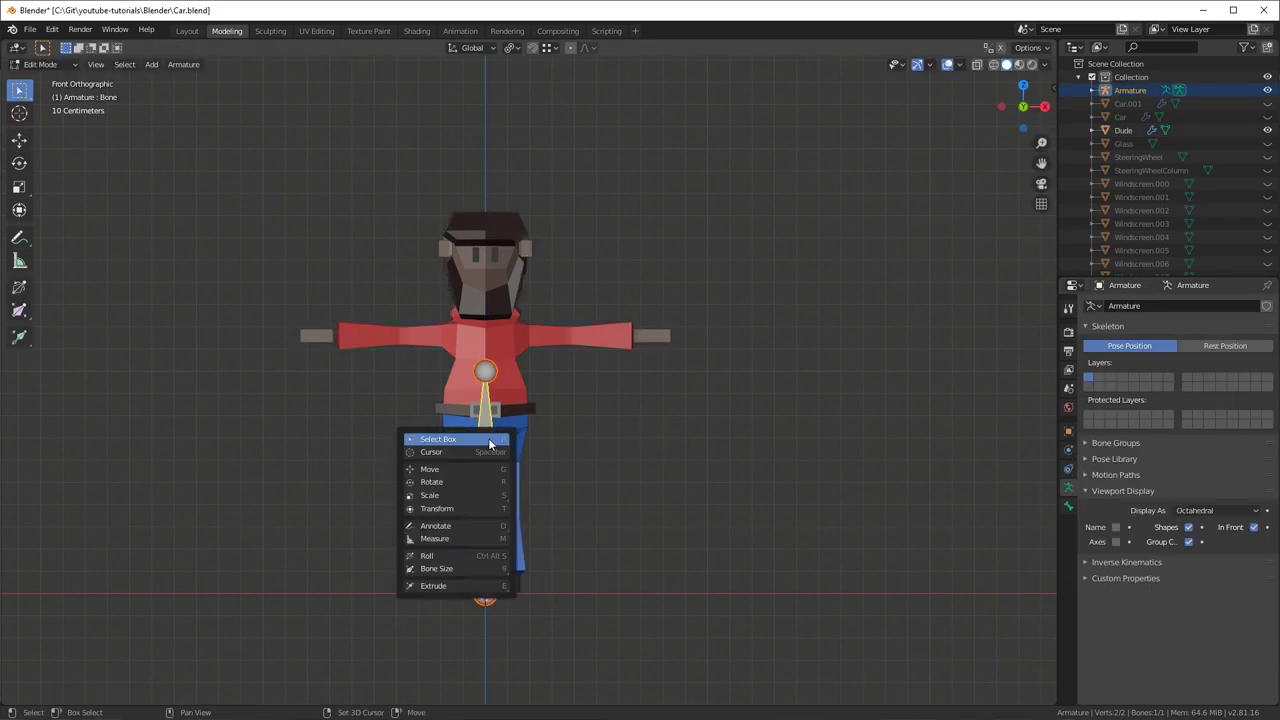
key("g")
left_click_drag(486, 434, 486, 430)
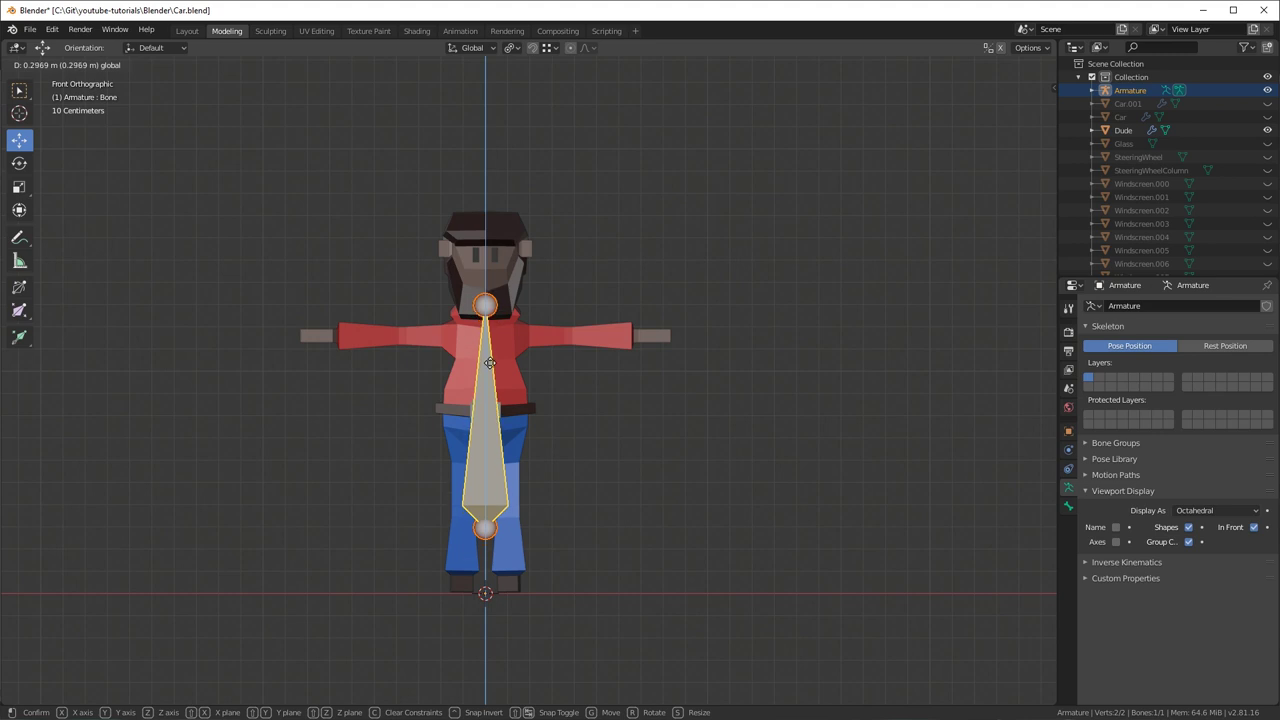
left_click(501, 275)
- Shorten the bone into a pelvis bone by lowering its tip to the belt buckle, with its root at the crotch
left_click(484, 218)
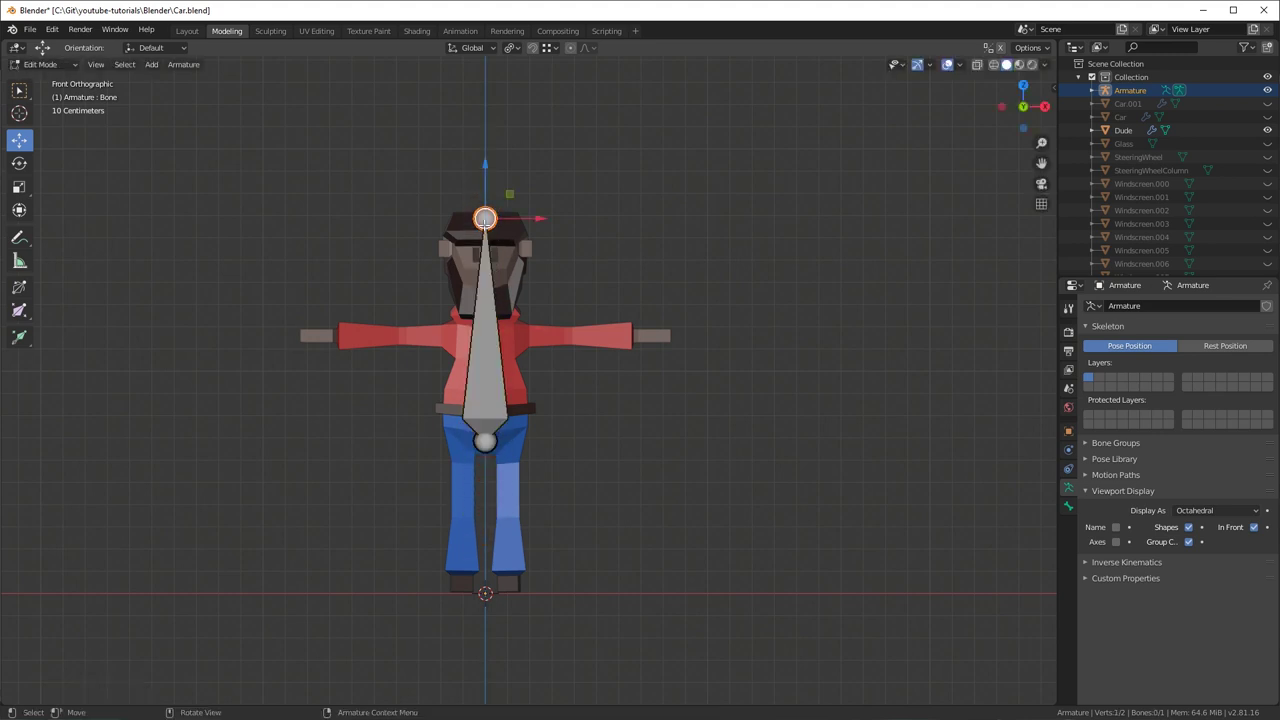
key("g")
left_click_drag(502, 364, 491, 402)
left_click(486, 447)
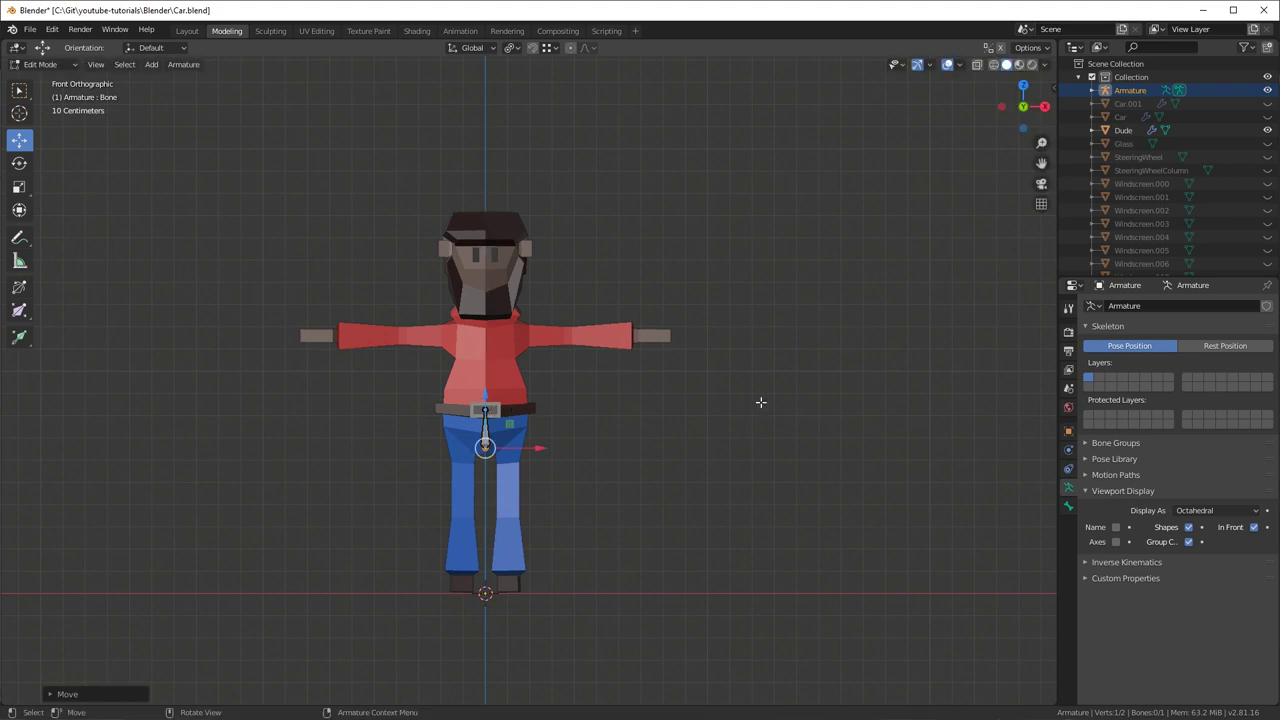
- Extrude two spine bones straight up from the pelvis bone's tip, ending at the base of the neck
left_click(485, 410)
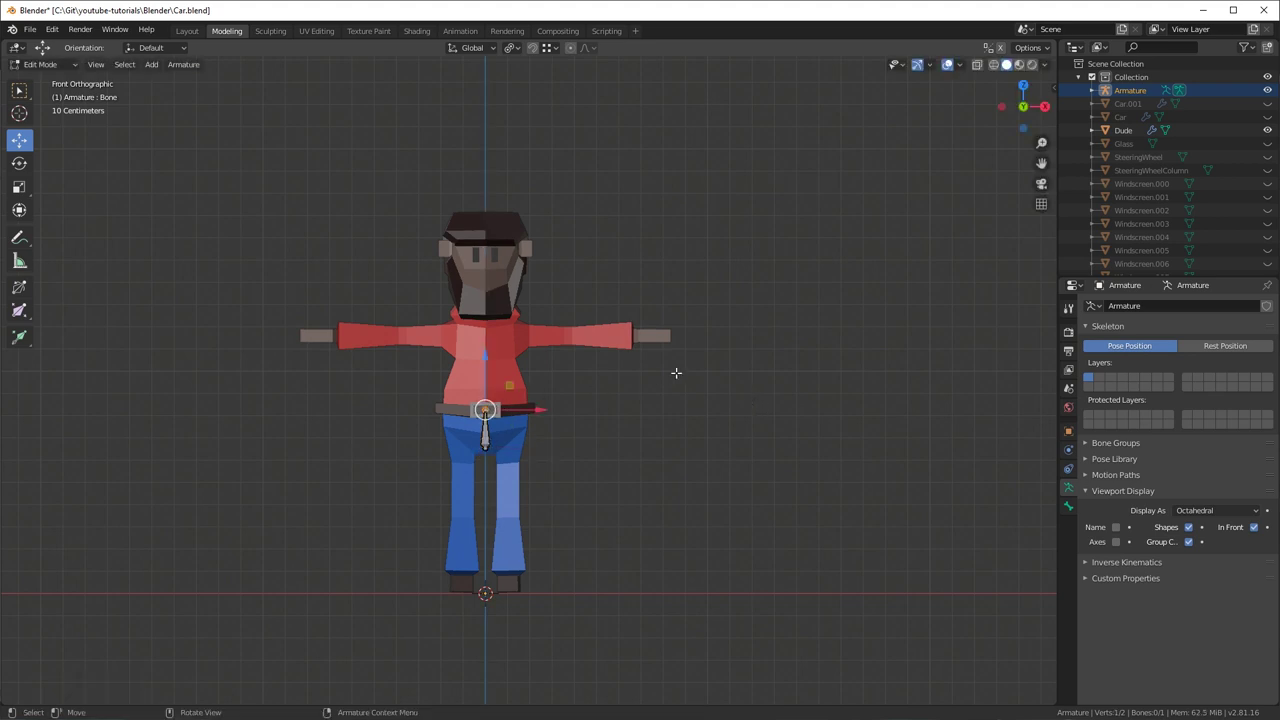
key("e")
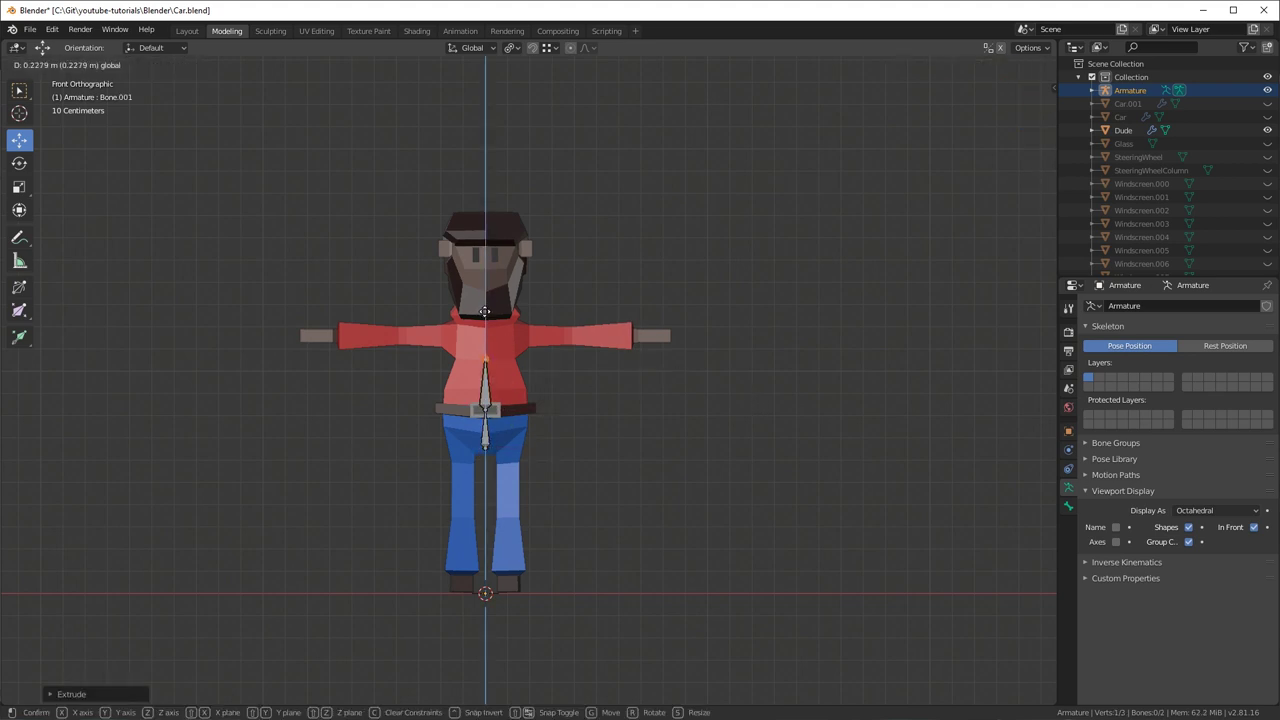
left_click(485, 314)
key("e")
left_click(487, 270)
- Extrude a short neck bone and a head bone vertically from the top of the spine up to the forehead
key("e")
right_click(686, 206)
left_click_drag(486, 271, 489, 253)
key("e")
key("Escape")
key("e")
key("z")
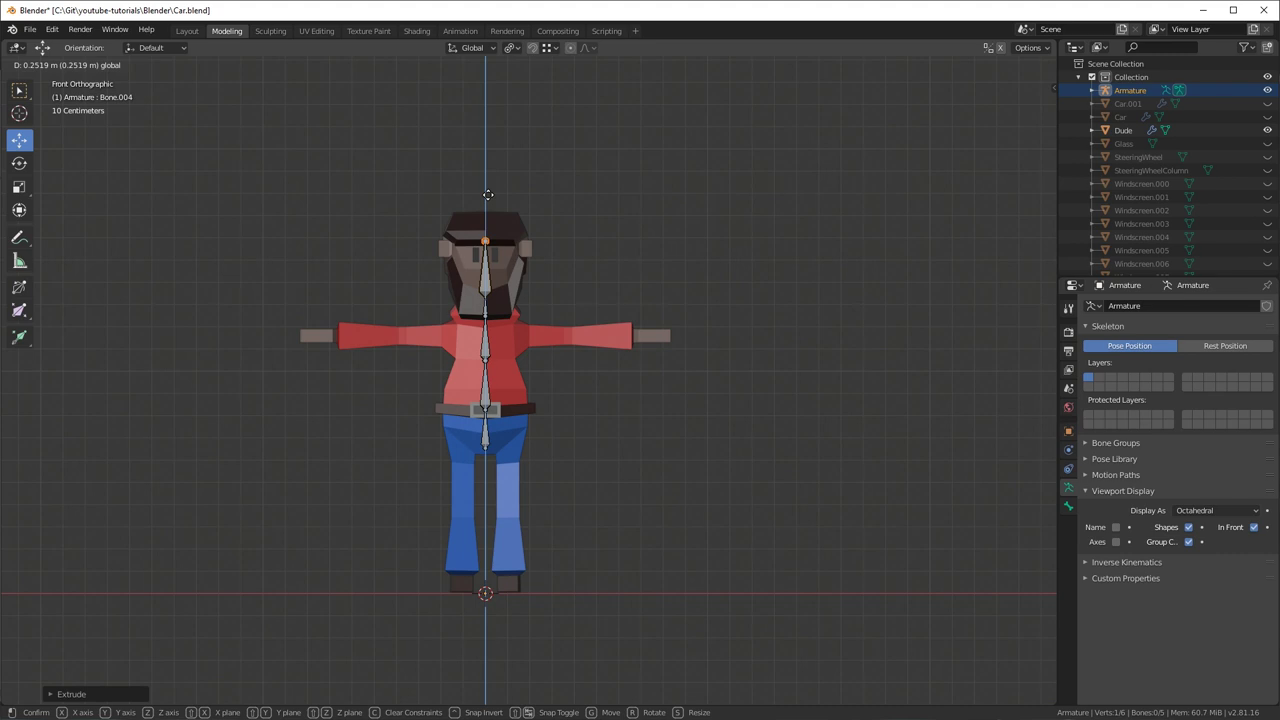
key("Escape")
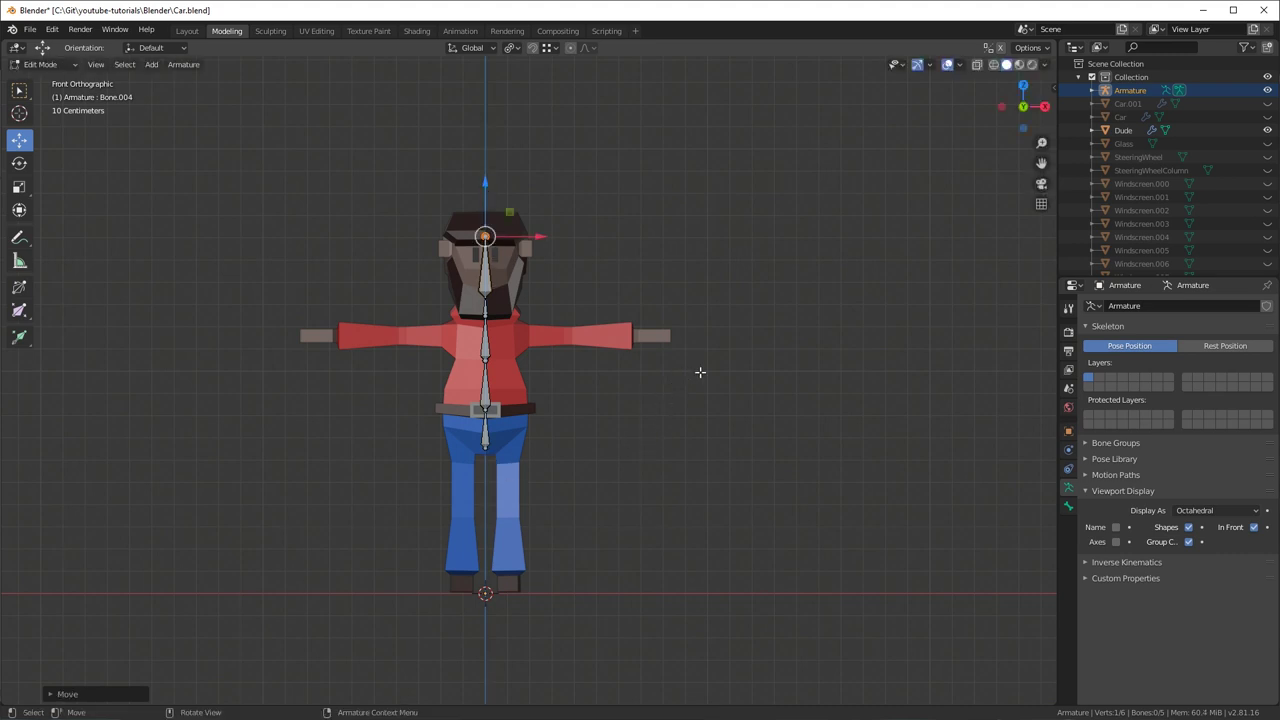
- Extrude a shoulder bone from the base of the neck to the character's left shoulder
left_click(485, 316)
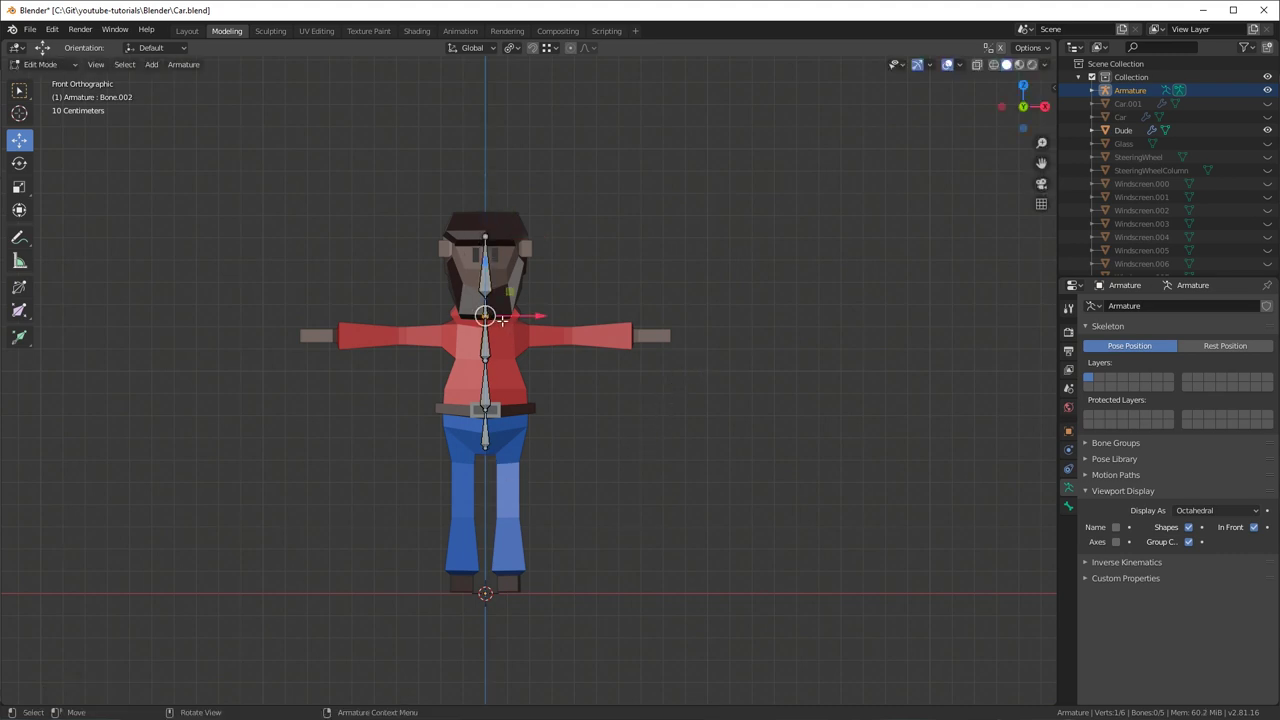
key("e")
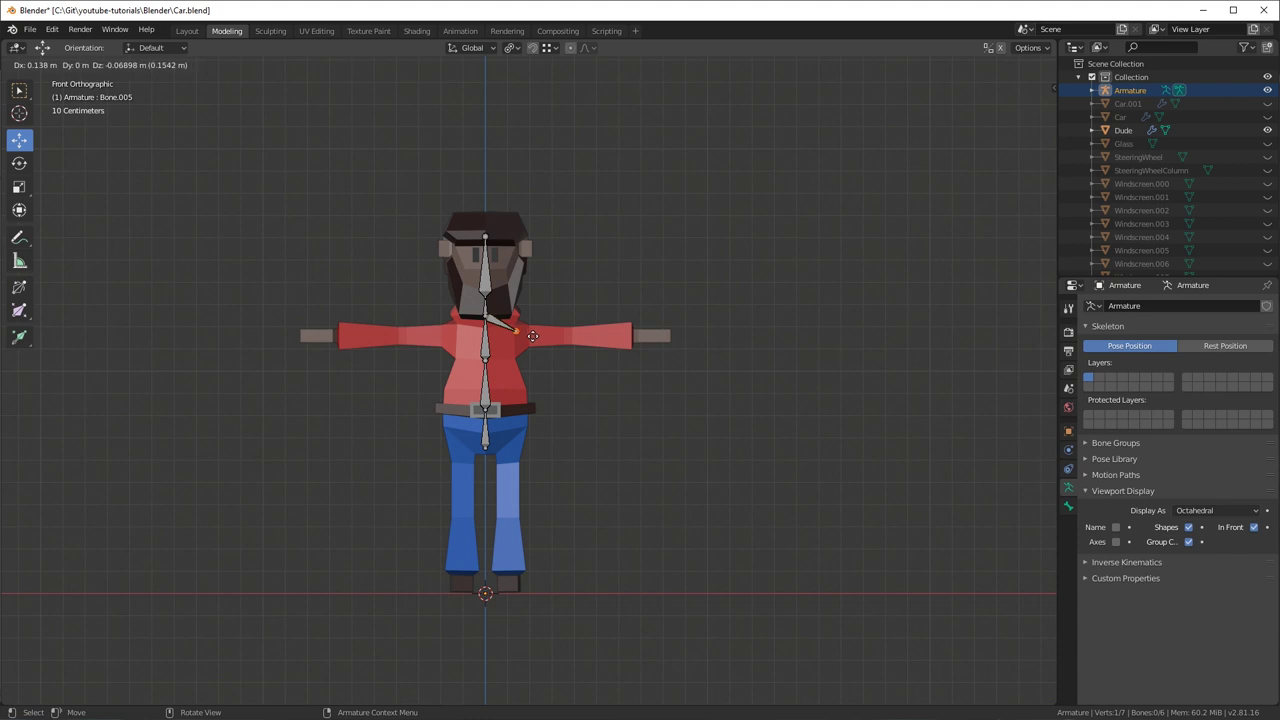
left_click(532, 337)
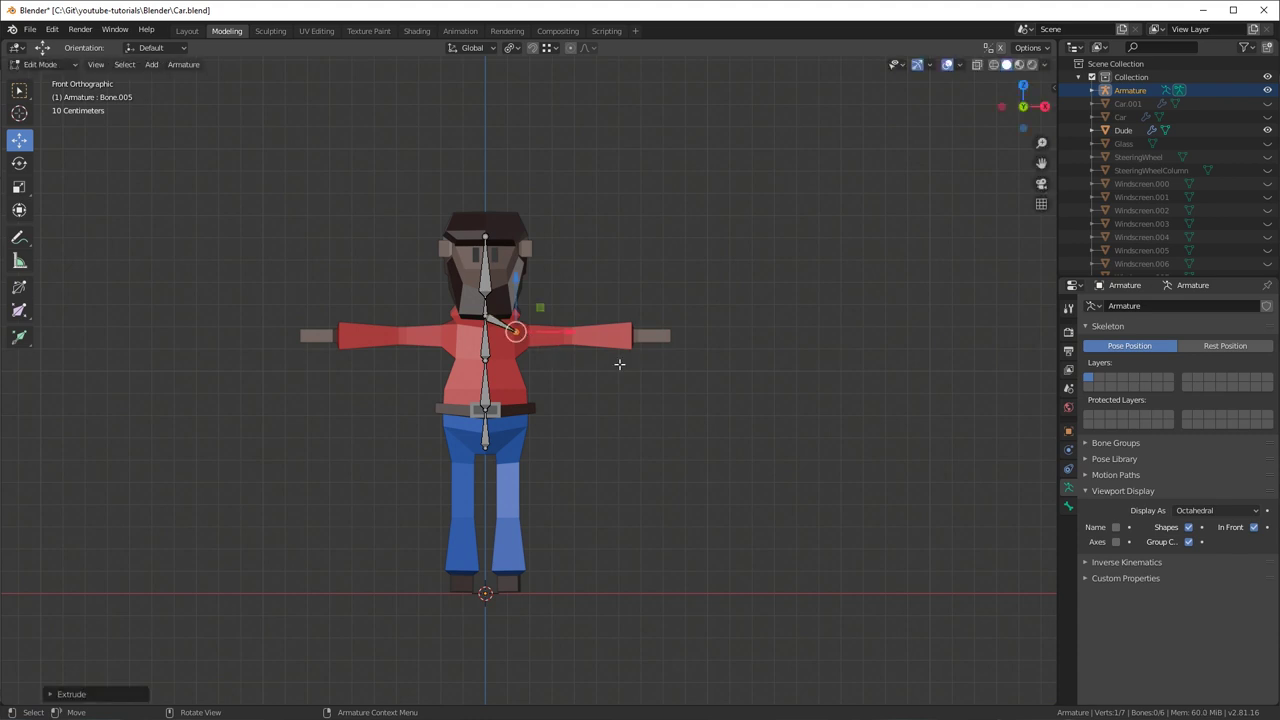
- Extrude upper arm, forearm and hand bones outward from the shoulder bone along the character's left arm
key("e")
left_click(646, 314)
key("e")
left_click(725, 316)
key("e")
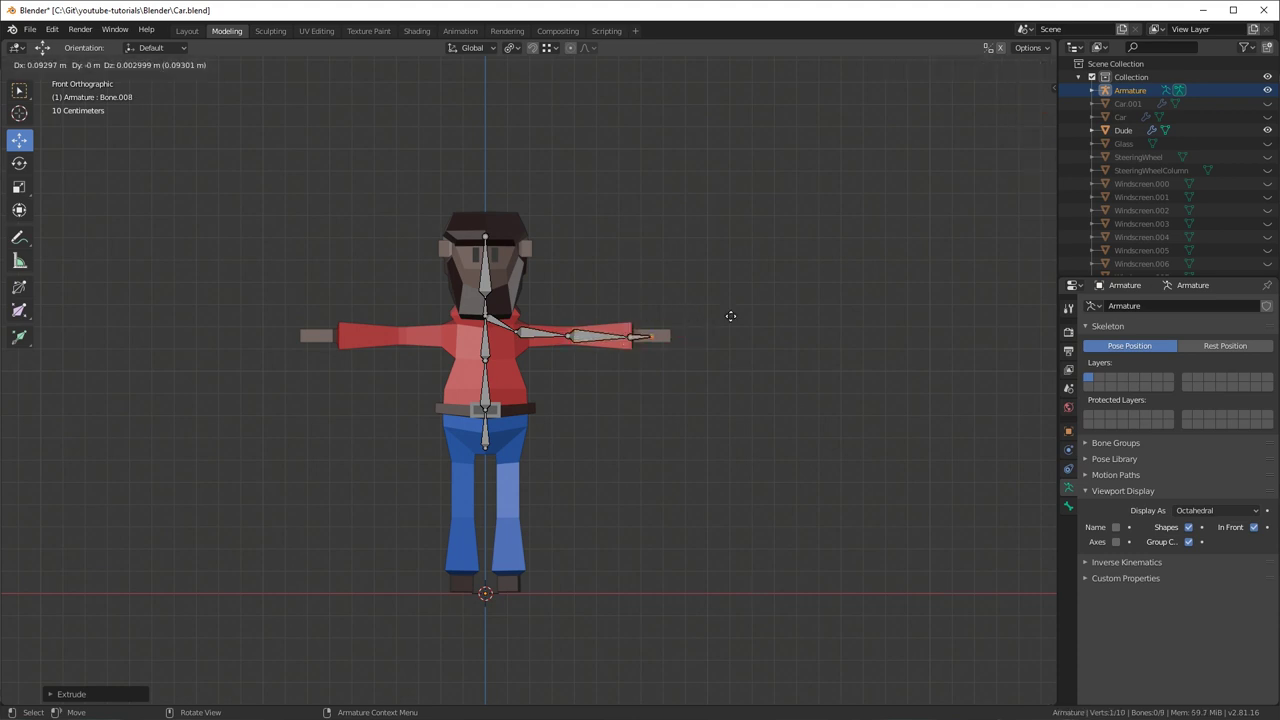
left_click(744, 318)
- Add a separate thigh bone at the character's left hip and pull its tip down to just above the knee
left_click(481, 453)
scroll(490, 462, "up", 2)
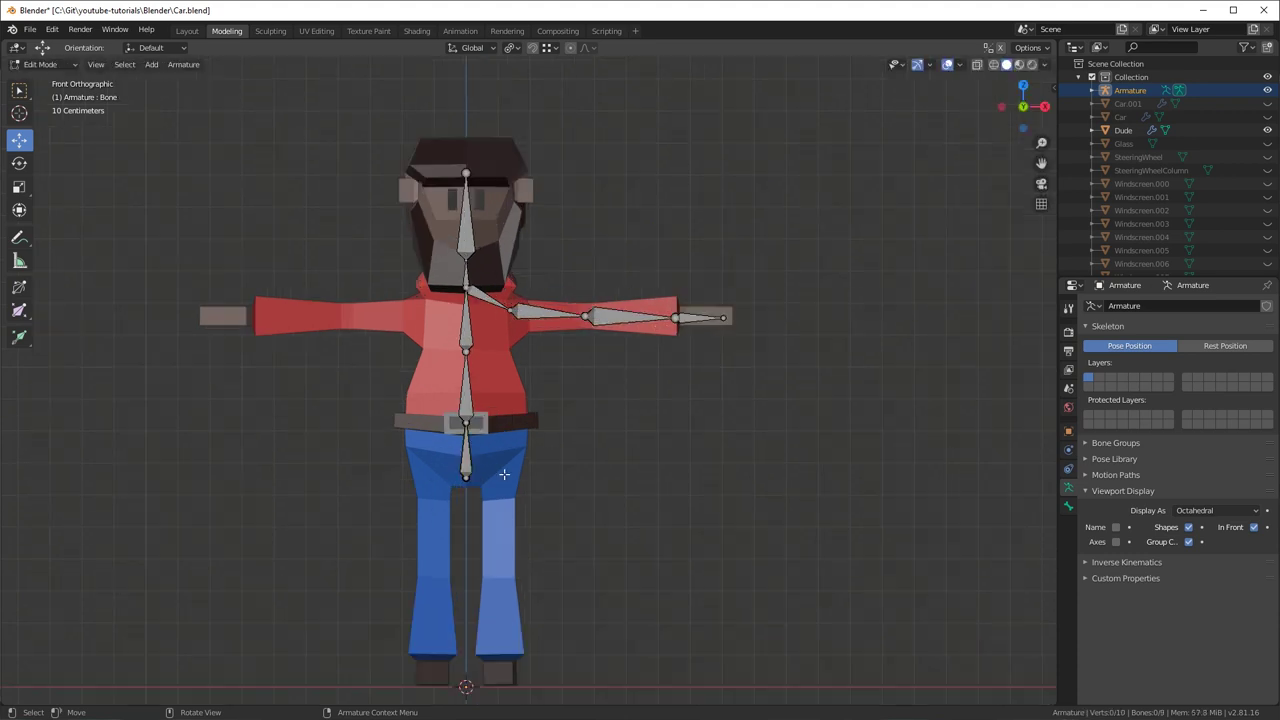
right_click(499, 467)
key("Escape")
key("shift+a")
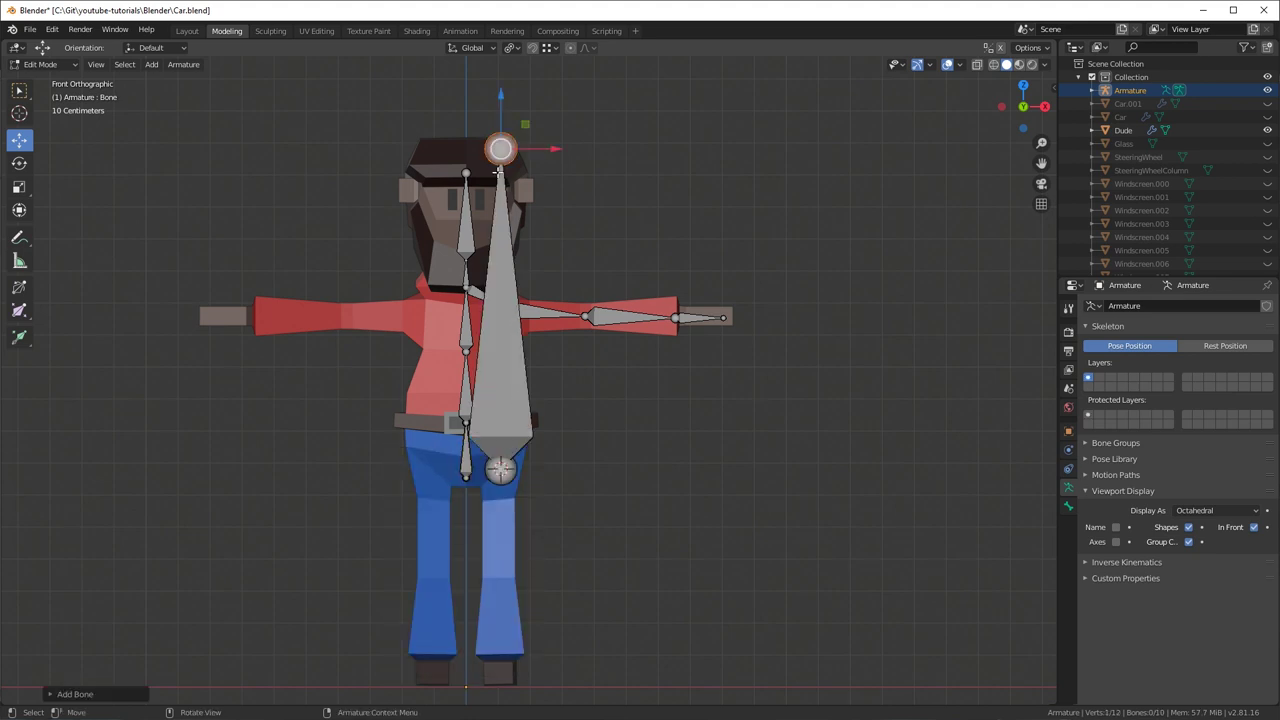
left_click_drag(500, 148, 500, 558)
- Parent the new thigh bone to the pelvis bone with Keep Offset
key("Tab")
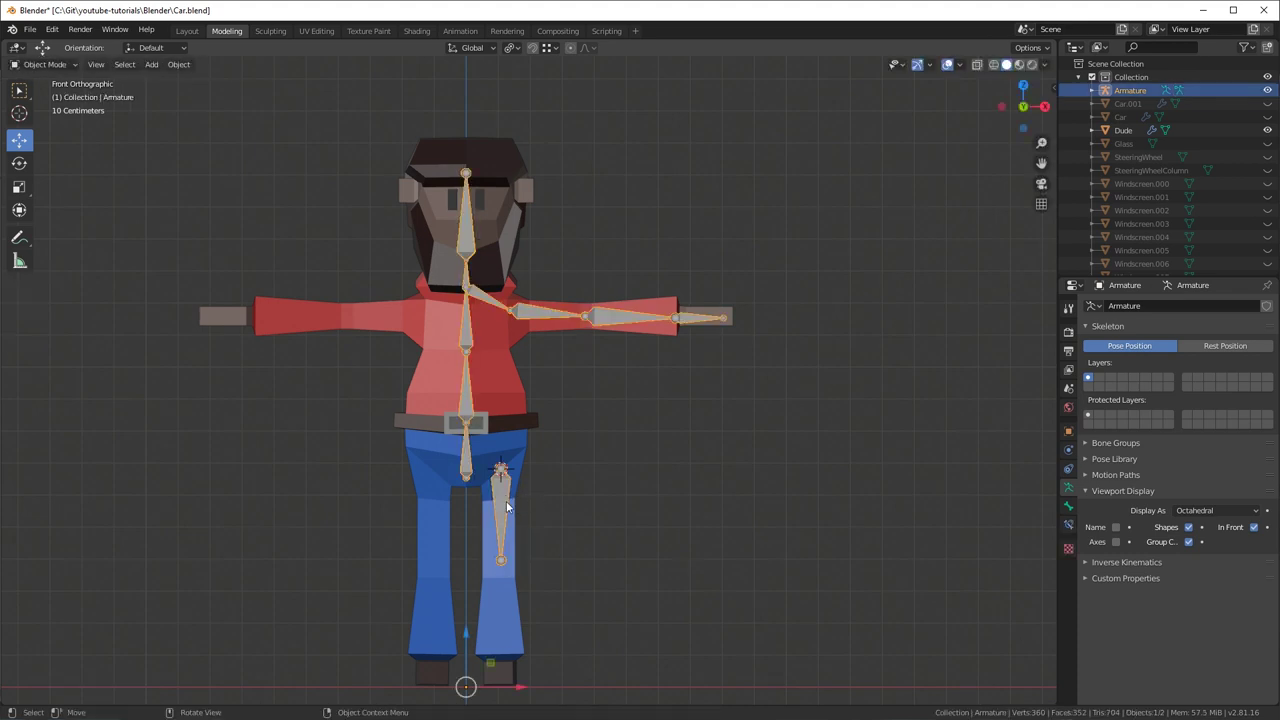
key("ctrl+z")
left_click(502, 487)
left_click(469, 459, "shift")
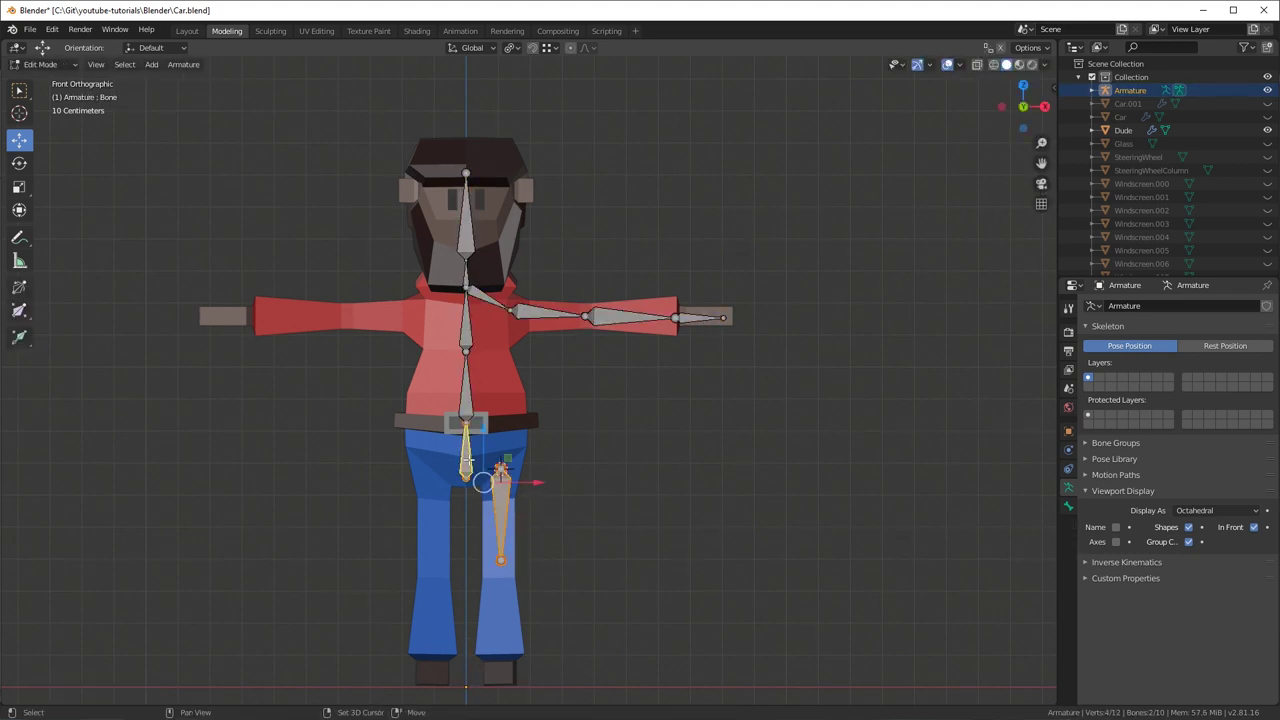
key("ctrl+p")
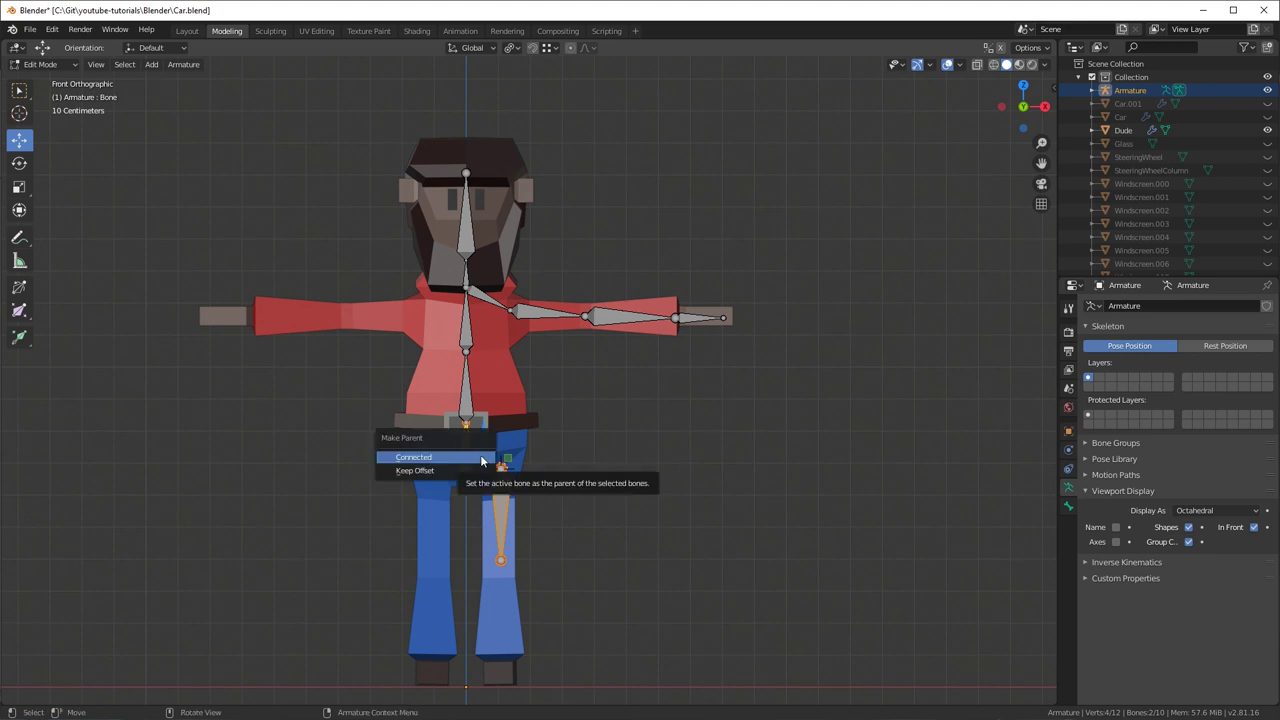
left_click(487, 469)
- Move the thigh bone's joints so the bone is centred on the left leg and ends at the knee
left_click(494, 540)
left_click(499, 560)
key("g")
key("x")
left_click_drag(551, 564, 551, 564)
left_click_drag(502, 514, 502, 518)
left_click_drag(540, 559, 541, 557)
- Extrude a shin bone straight down along Z from the knee to the ankle
key("e")
right_click(542, 653)
key("e")
key("z")
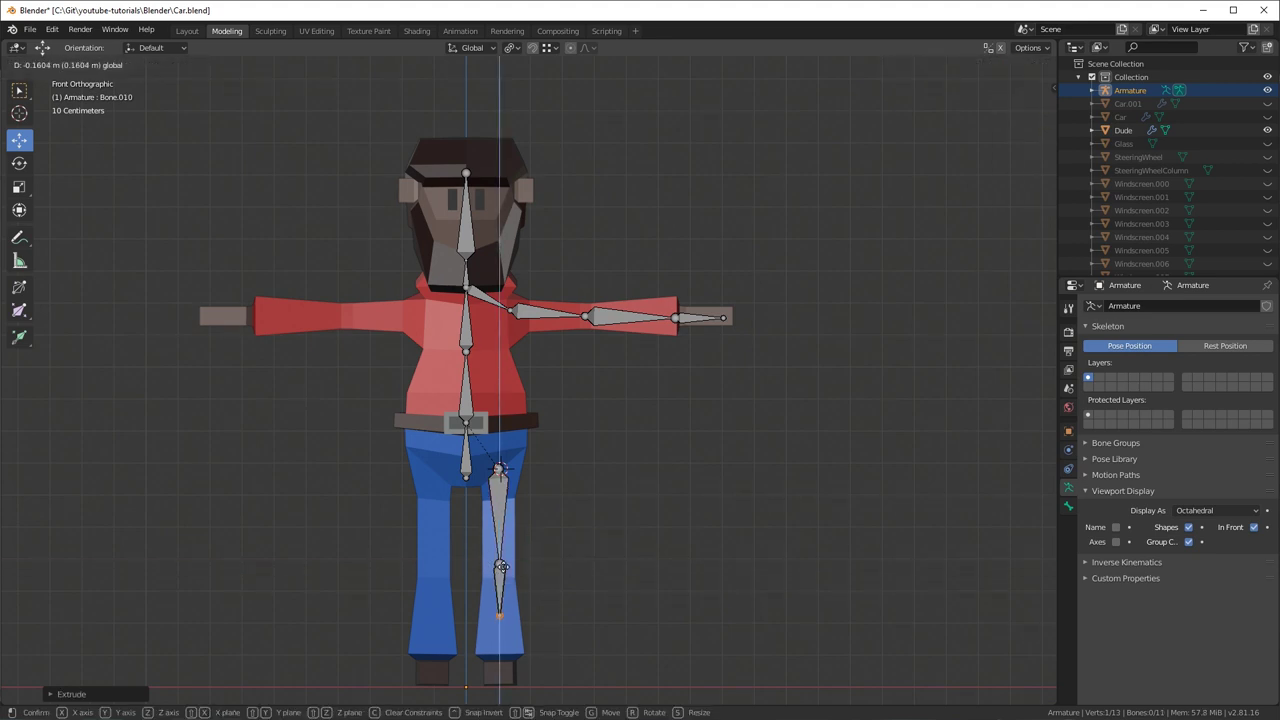
left_click(559, 608)
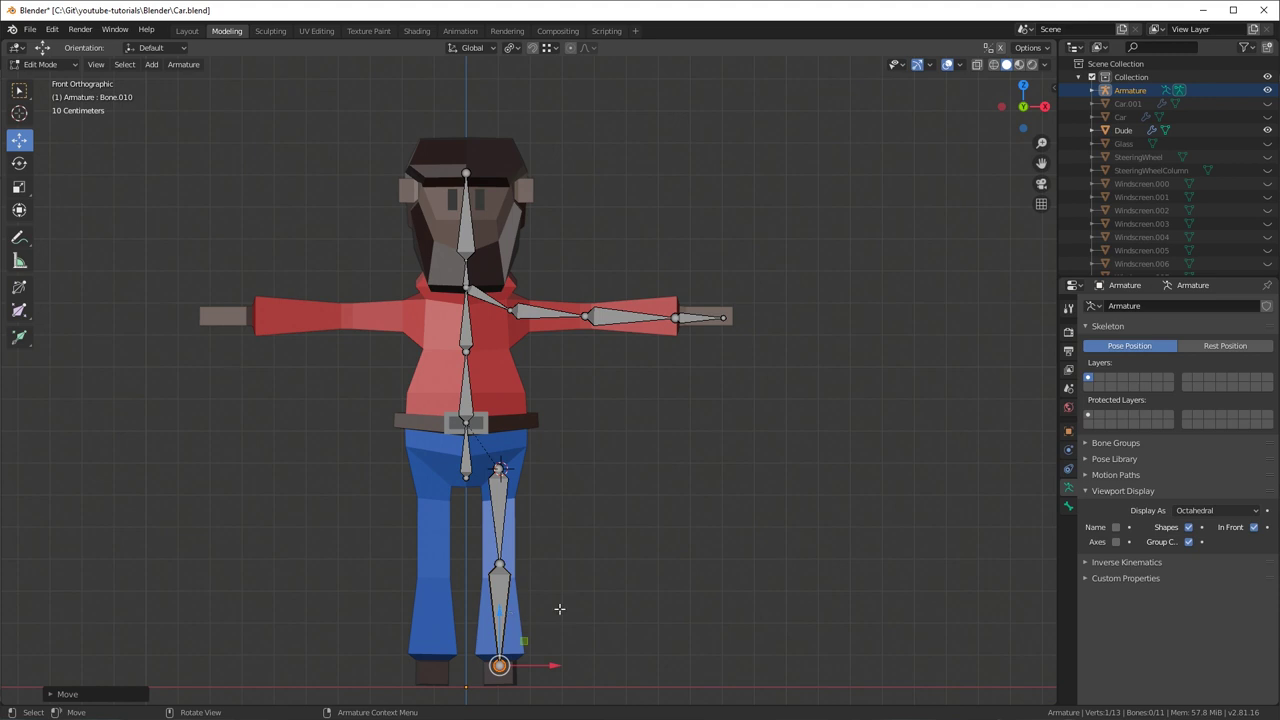
- In the right side view, extrude a foot bone forward from the ankle to the toe
key("KP_3")
key("e")
left_click(531, 557)
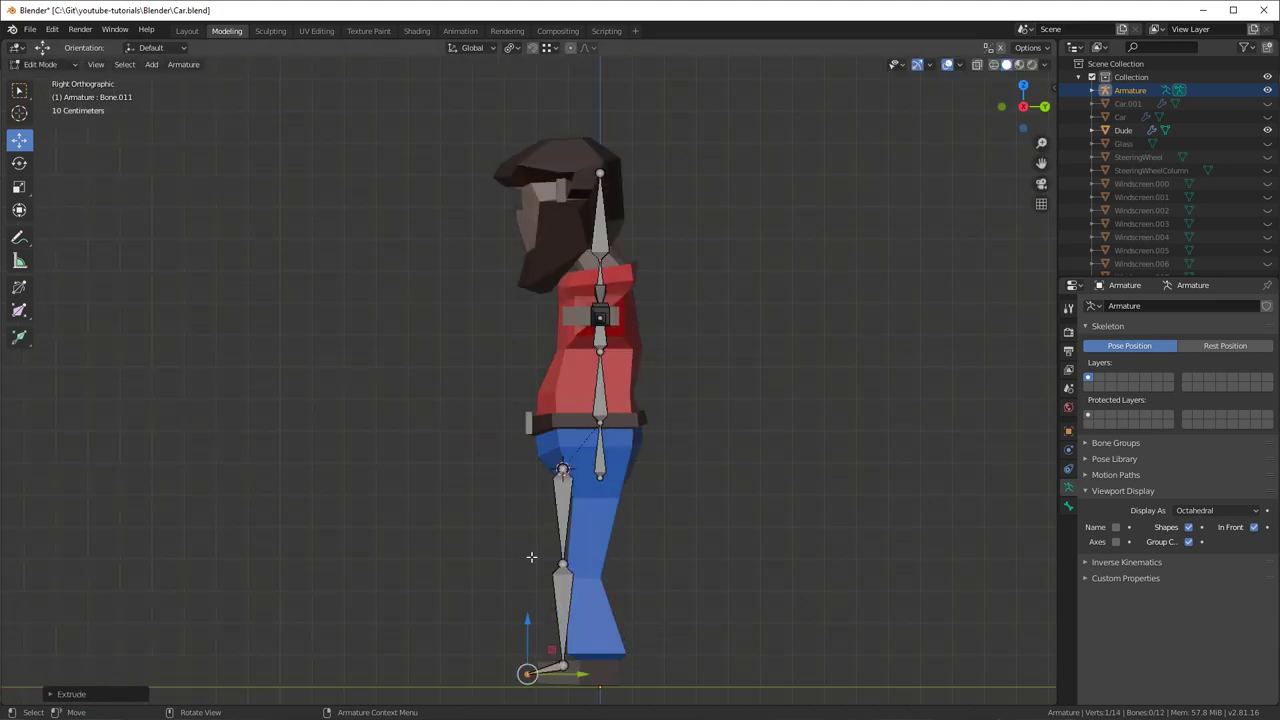
- In the side view, move the knee and hip joints of the leg chain backward into the middle of the leg
left_click(560, 566)
key("g")
left_click(608, 537)
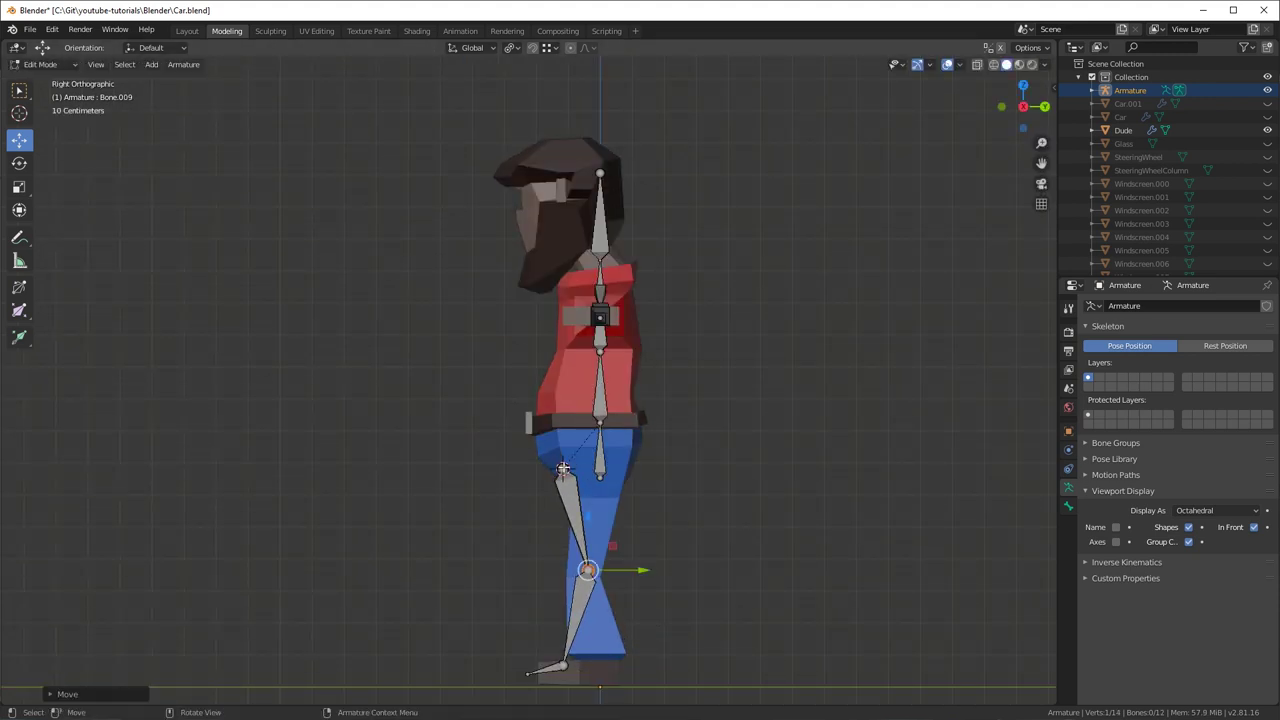
left_click(563, 468)
key("g")
left_click(597, 456)
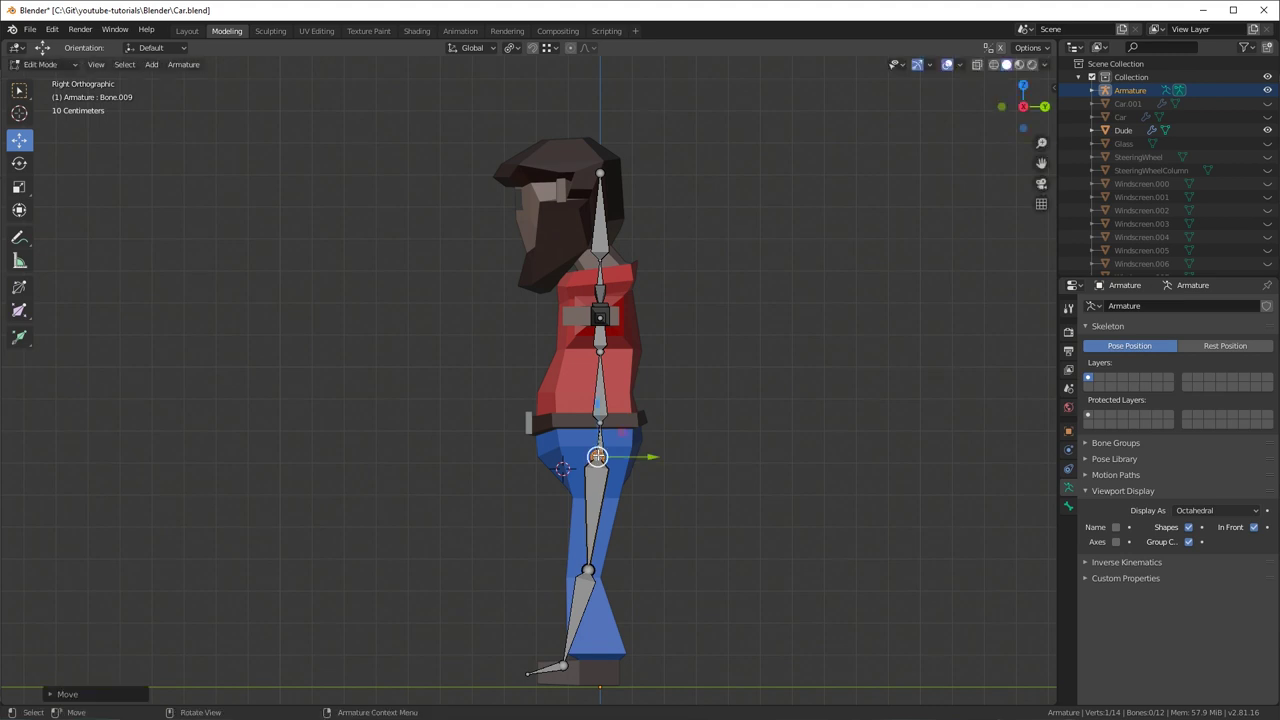
- Move the ankle joint back to the heel and place the foot bone's tip at the toe of the shoe
left_click(565, 670)
key("g")
left_click(615, 665)
left_click(527, 673)
key("g")
left_click(539, 683)
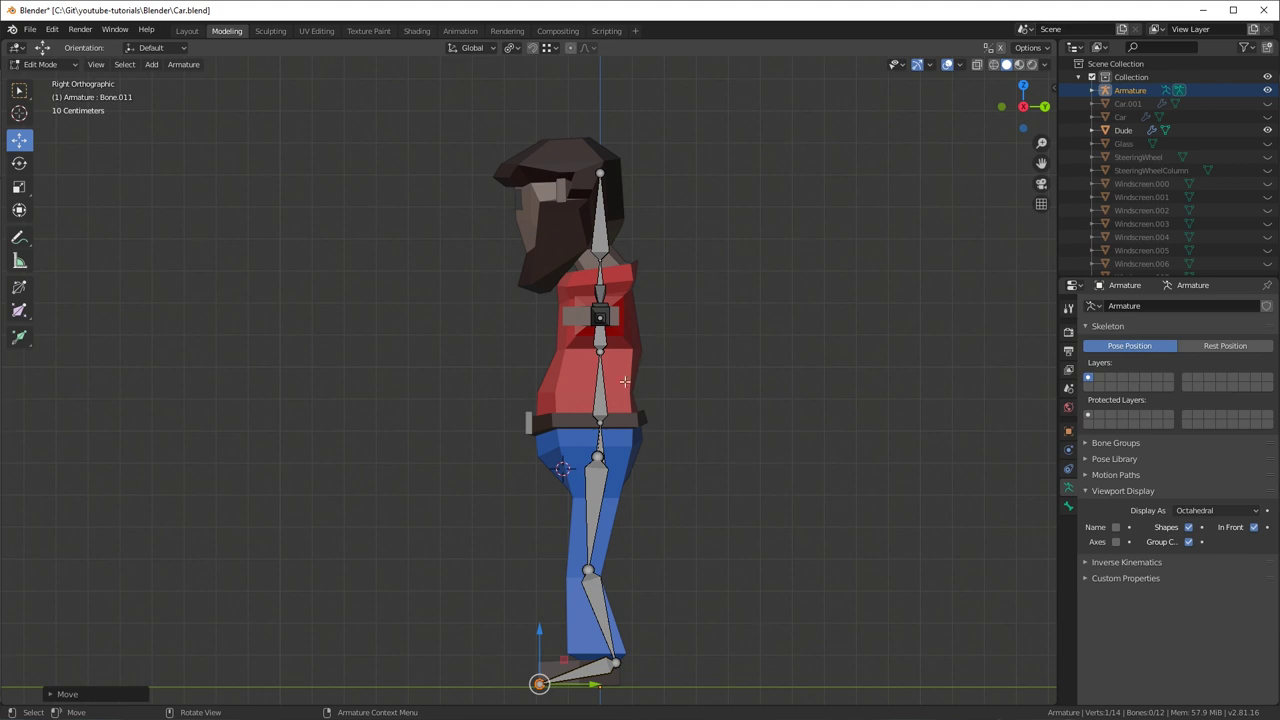
- In the side view, shift the belt-level spine joint forward and lower the mid-torso joint slightly to curve the spine
left_click(598, 352)
key("g")
left_click(593, 360)
key("g")
left_click(591, 423)
left_click(604, 423)
key("g")
left_click(589, 424)
key("g")
left_click(598, 366)
left_click(584, 356)
key("g")
left_click(665, 360)
- Adjust the neck base joint and move the head bone's tip forward and up into the middle of the head
left_click(600, 293)
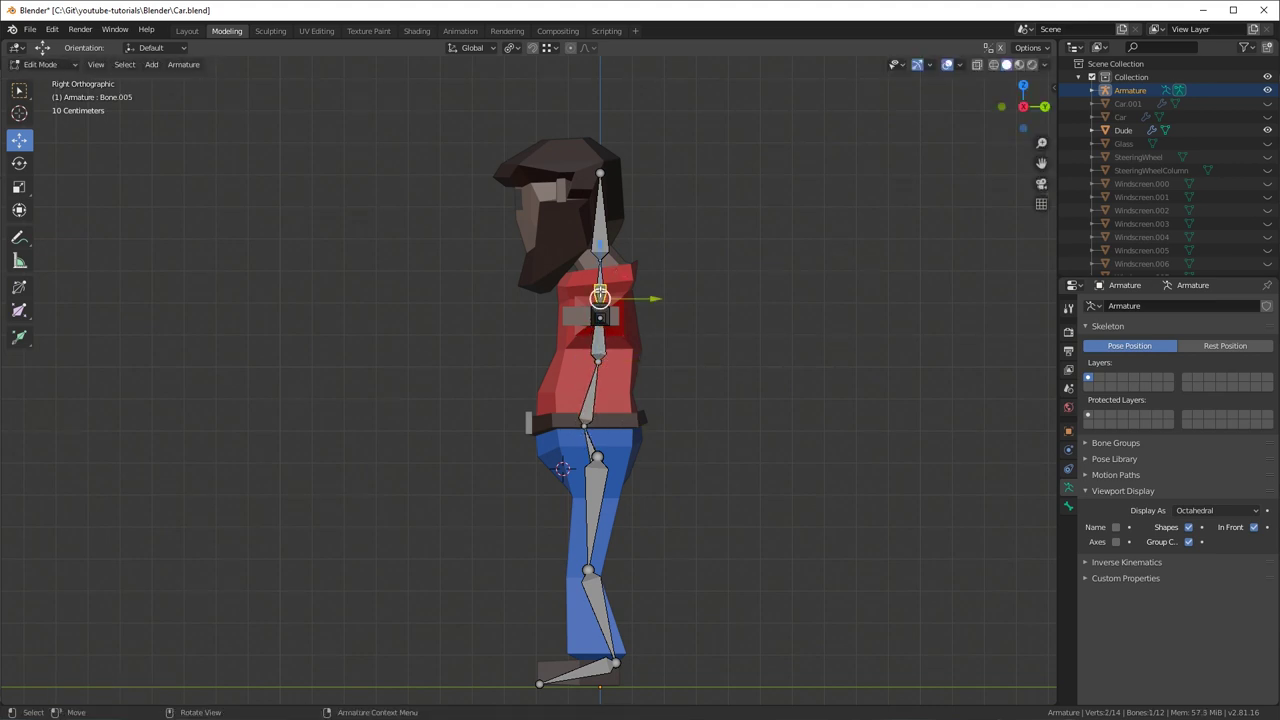
key("g")
left_click(605, 168)
left_click(602, 169)
key("g")
left_click(558, 169)
- Move the joint between the neck and head bones forward and up to the base of the skull
left_click(606, 257, "shift")
key("g")
left_click(595, 257)
key("g")
left_click(589, 260)
left_click(589, 259)
key("g")
left_click(593, 254)
- In the front view, move the left shoulder joint outward and down to where the arm meets the torso
middle_click_drag(616, 268, 680, 284)
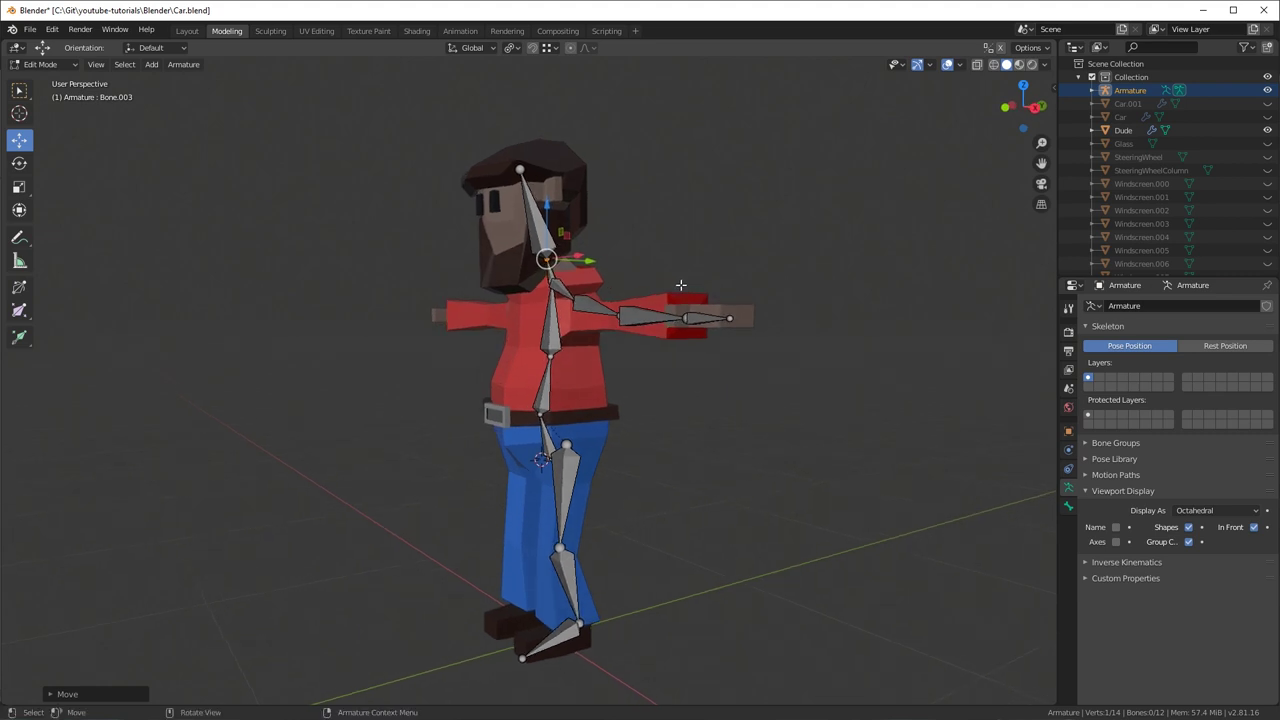
left_click(576, 298)
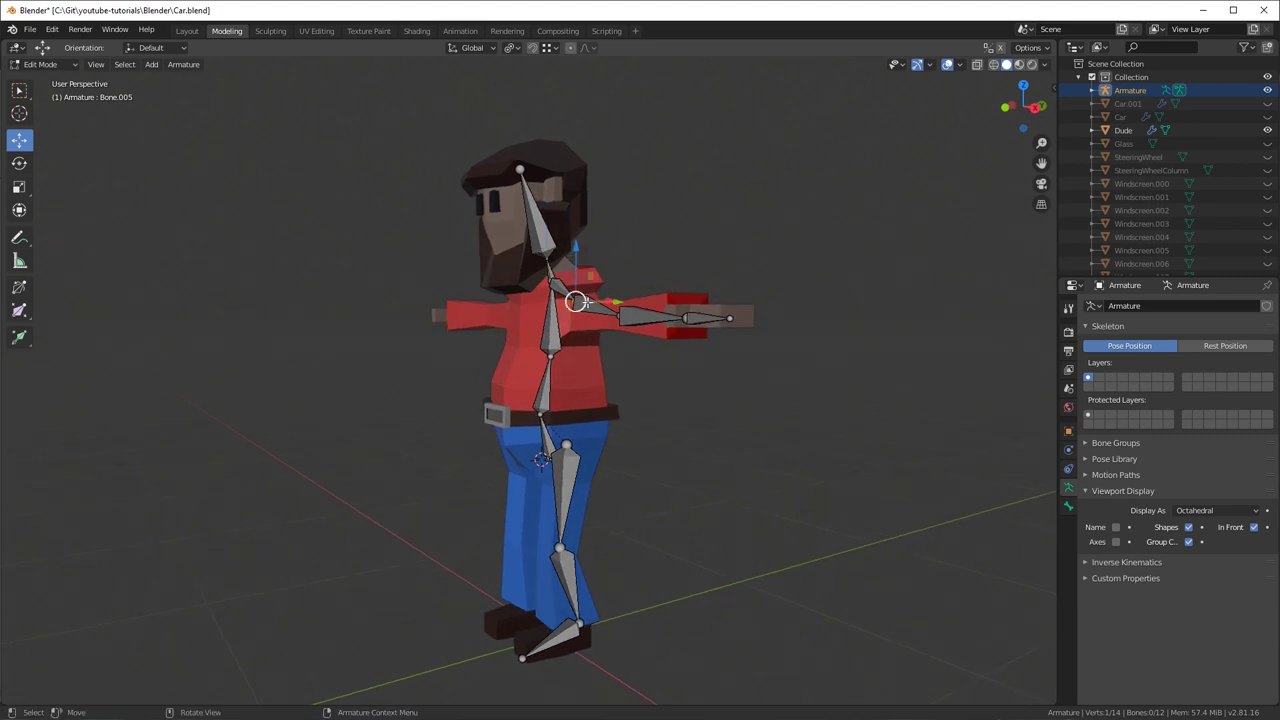
key("KP_1")
key("g")
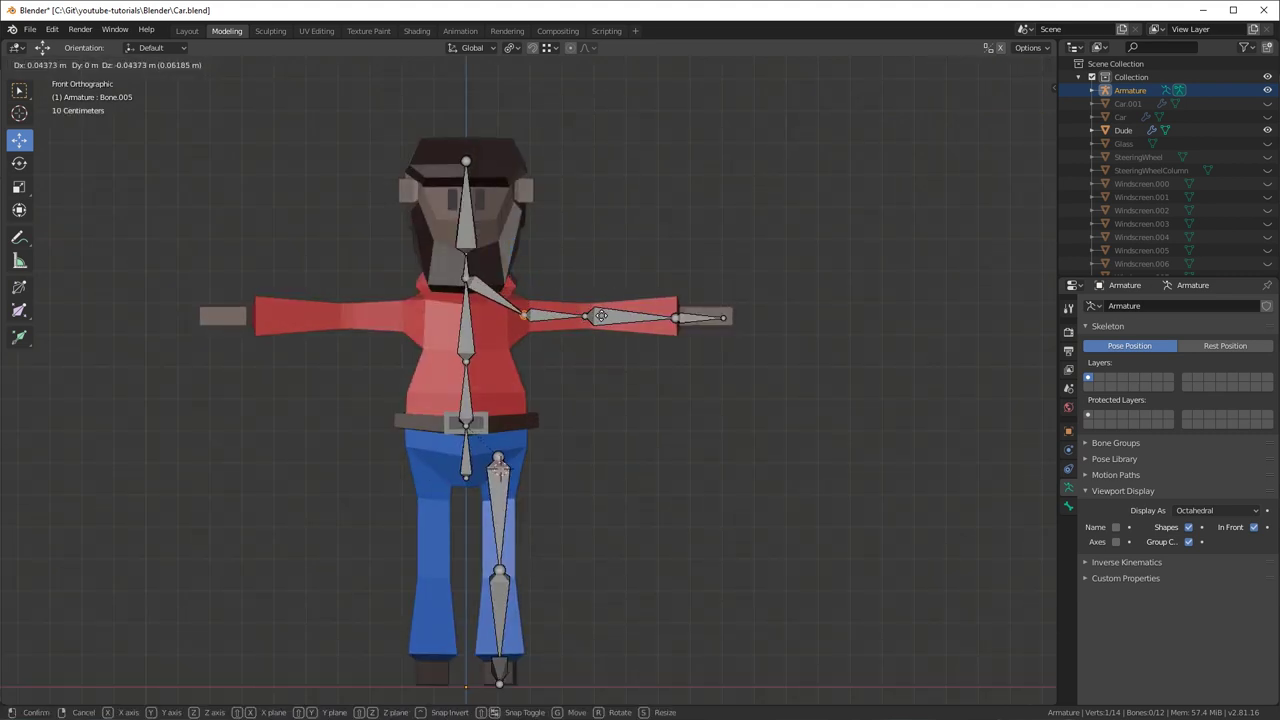
left_click(604, 317)
- Lower the joint at the base of the neck so it lines up with the shirt collar
left_click(469, 278)
left_click_drag(466, 278, 470, 288)
right_click(470, 288)
left_click_drag(468, 226, 478, 242)
- In the front view, align the left arm's elbow, wrist and hand-tip joints with the centre of the arm mesh
left_click(591, 321)
left_click_drag(597, 313, 604, 315)
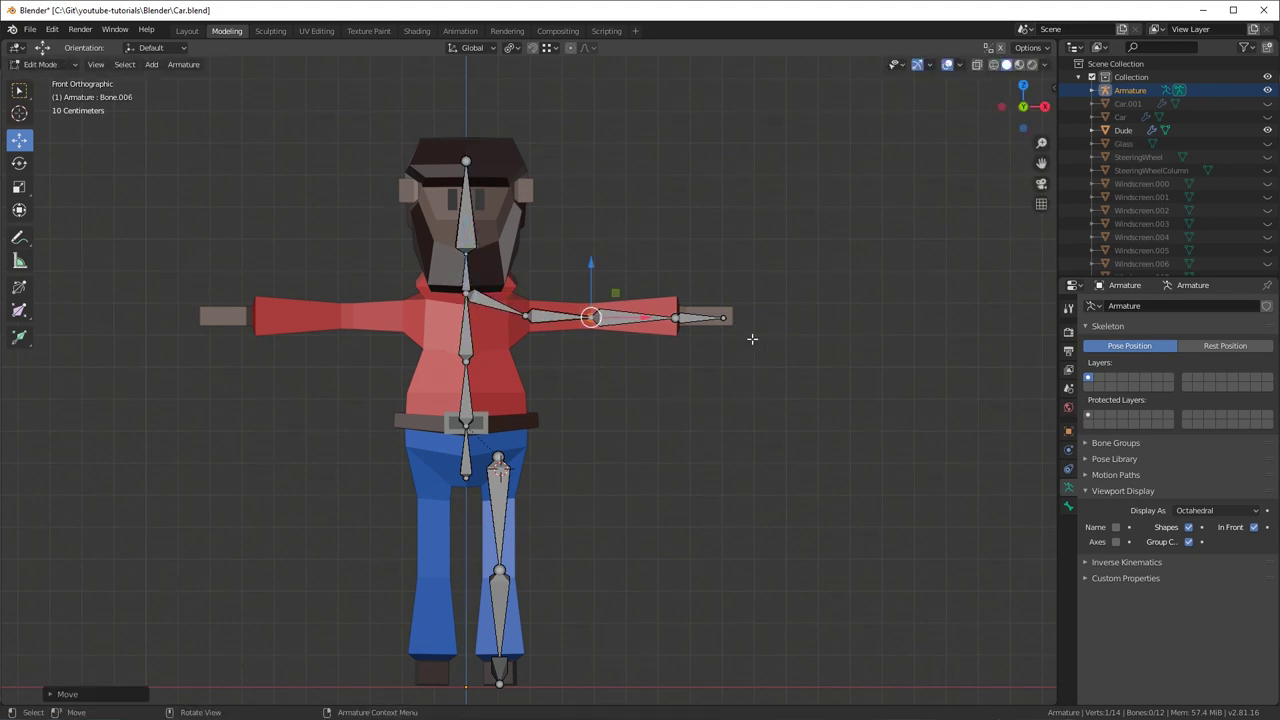
left_click(669, 316)
key("g")
left_click(675, 318)
left_click(727, 320)
left_click(727, 319)
key("g")
left_click(726, 316)
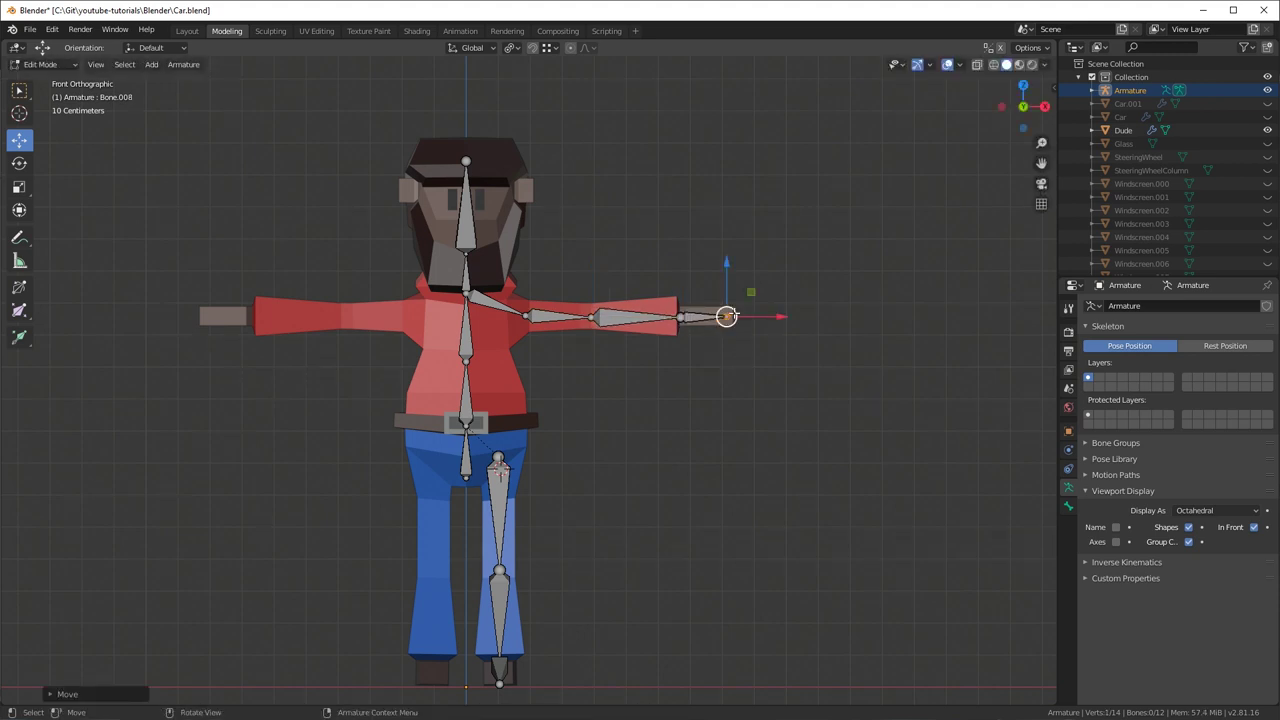
- In the top view, adjust the wrist joint and the hand bone's tip to run through the middle of the hand
key("KP_7")
left_click(681, 309)
key("g")
left_click(690, 313)
left_click_drag(697, 313, 693, 311)
left_click(738, 309)
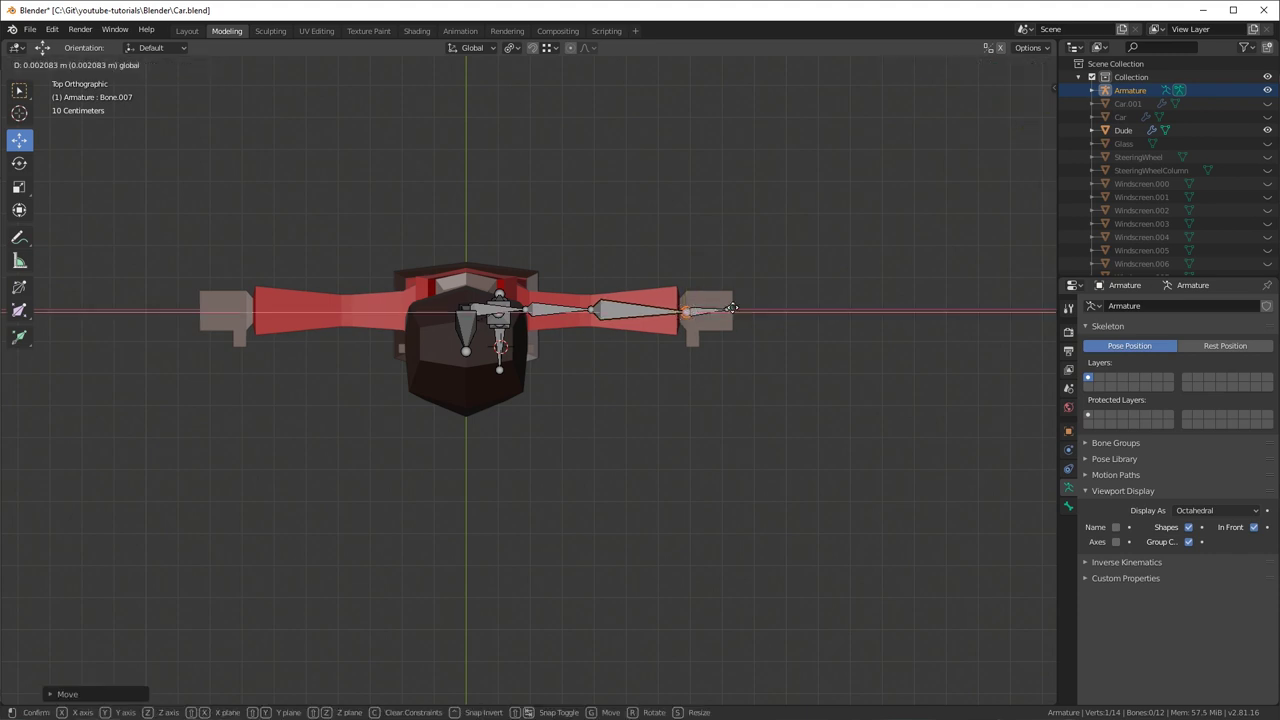
left_click(732, 310)
key("g")
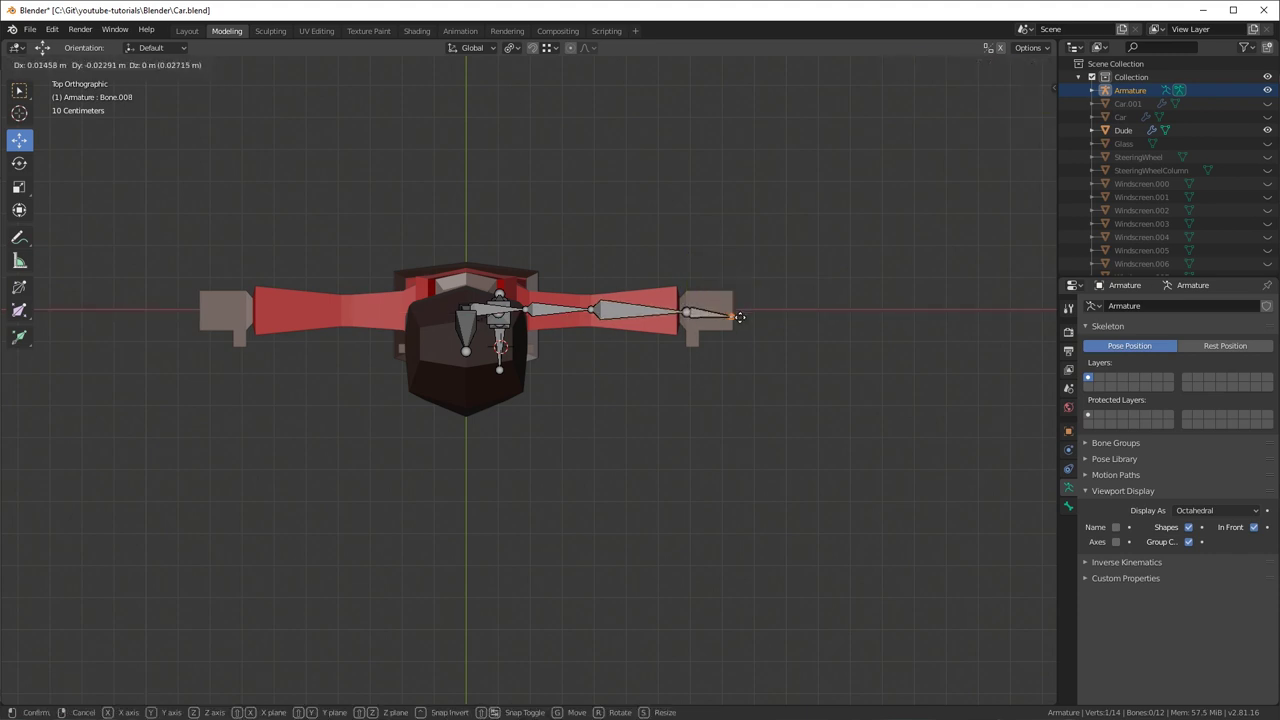
left_click(735, 312)
middle_click_drag(800, 376, 638, 314)
scroll(663, 371, "up", 2)
middle_click_drag(702, 282, 822, 214)
scroll(803, 228, "down", 2)
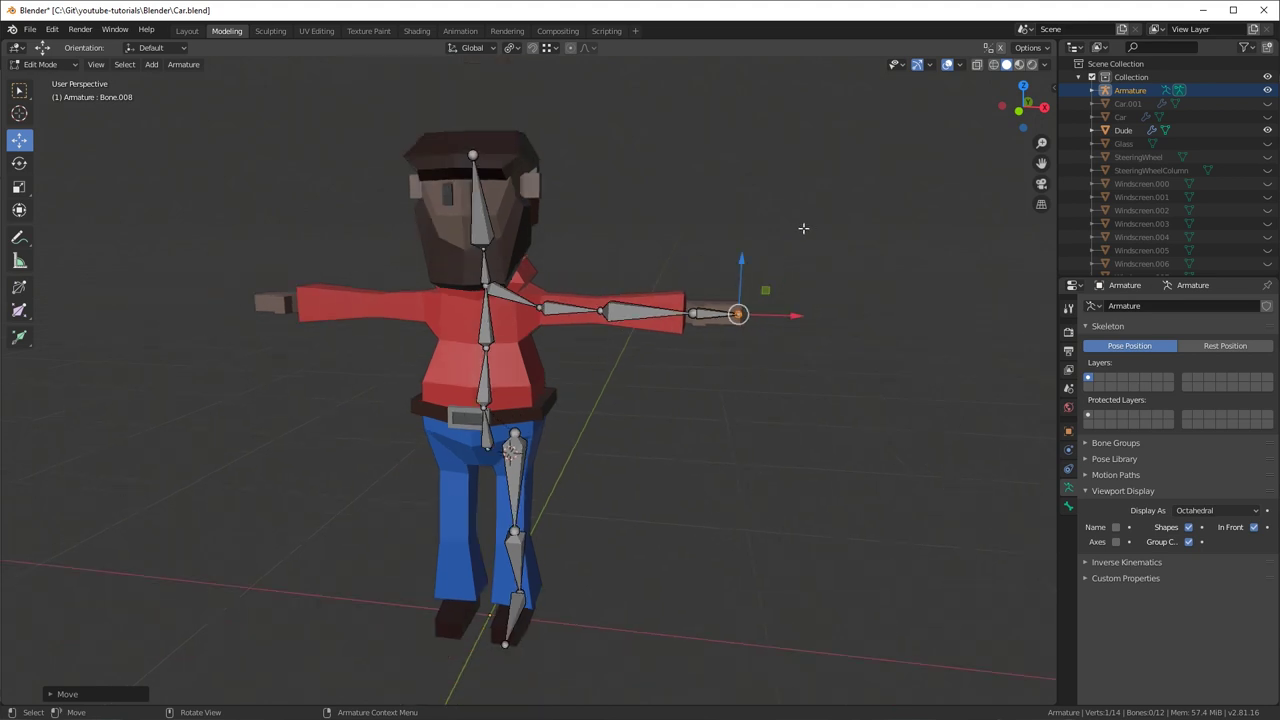
- Rename the lowest bone of the spine chain, at the hips, as Pelvis
left_click(478, 430)
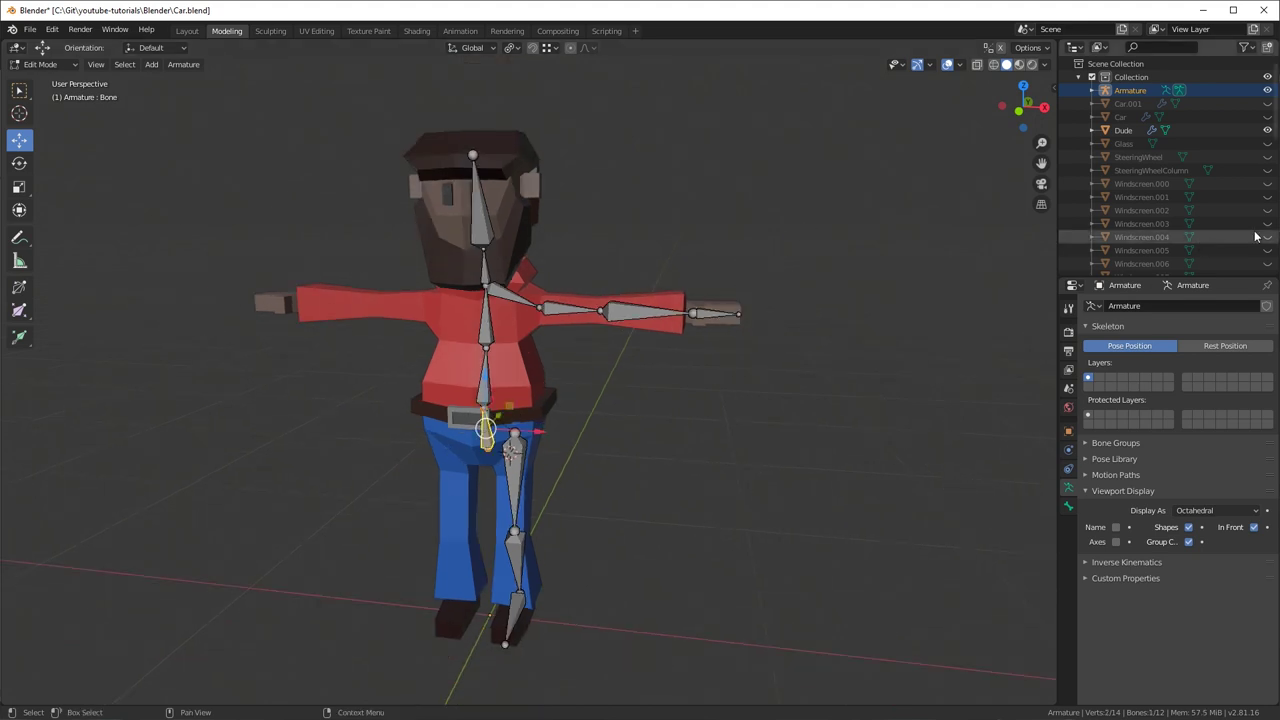
left_click(1068, 507)
left_click(1152, 305)
type("Pelvis")
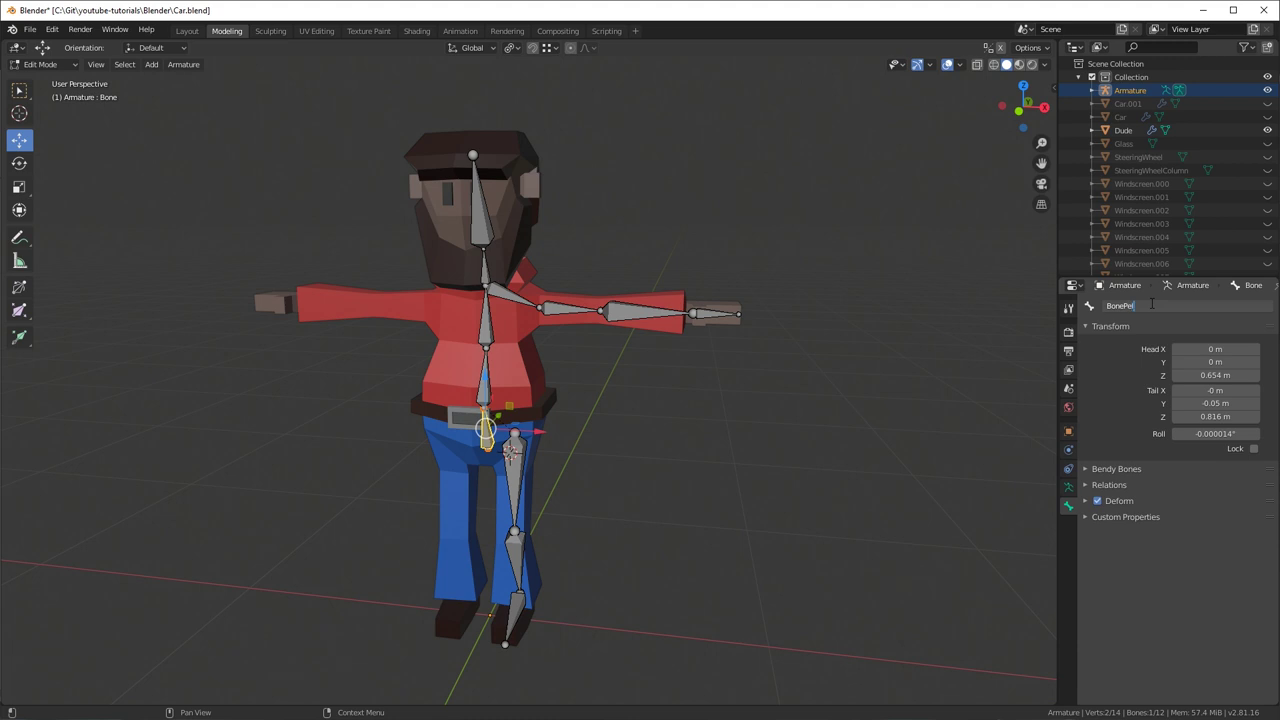
key("Return")
left_click(1152, 305)
key("BackSpace")
type("Pelvis")
key("Return")
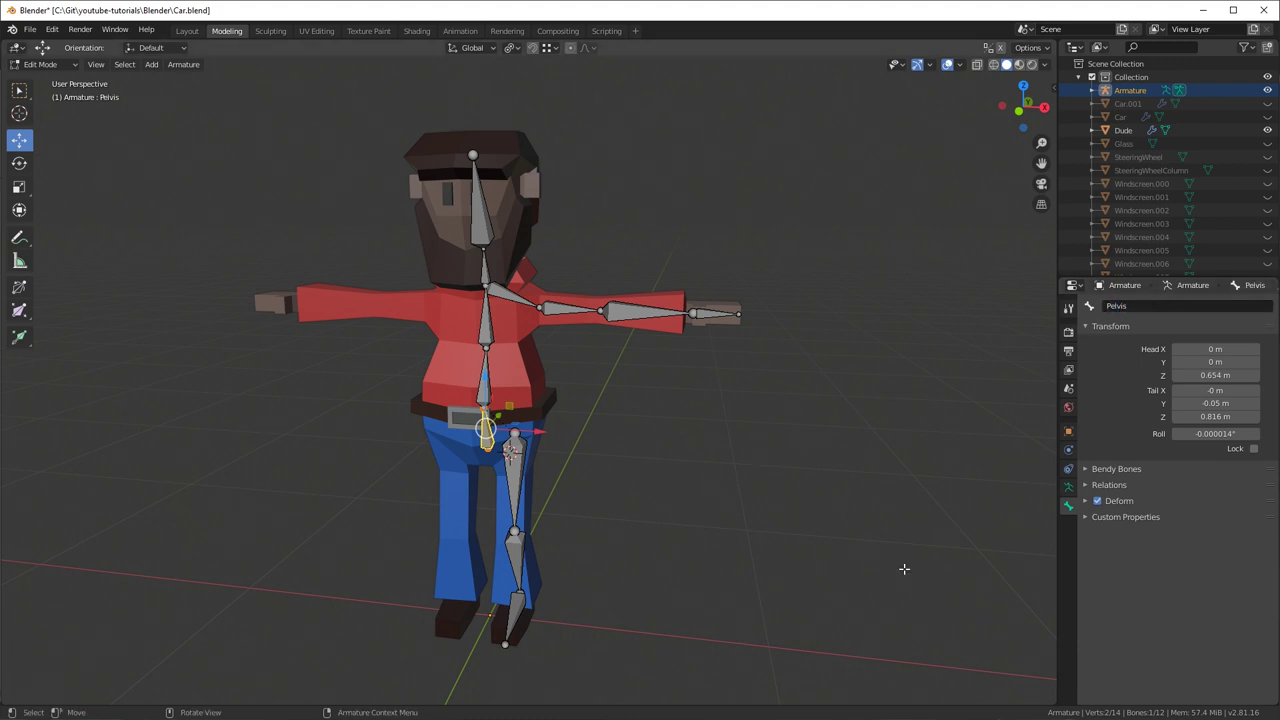
- Rename the lower torso bone directly above the pelvis as Spine
left_click(484, 378)
left_click(1150, 306)
type("Spine")
key("Return")
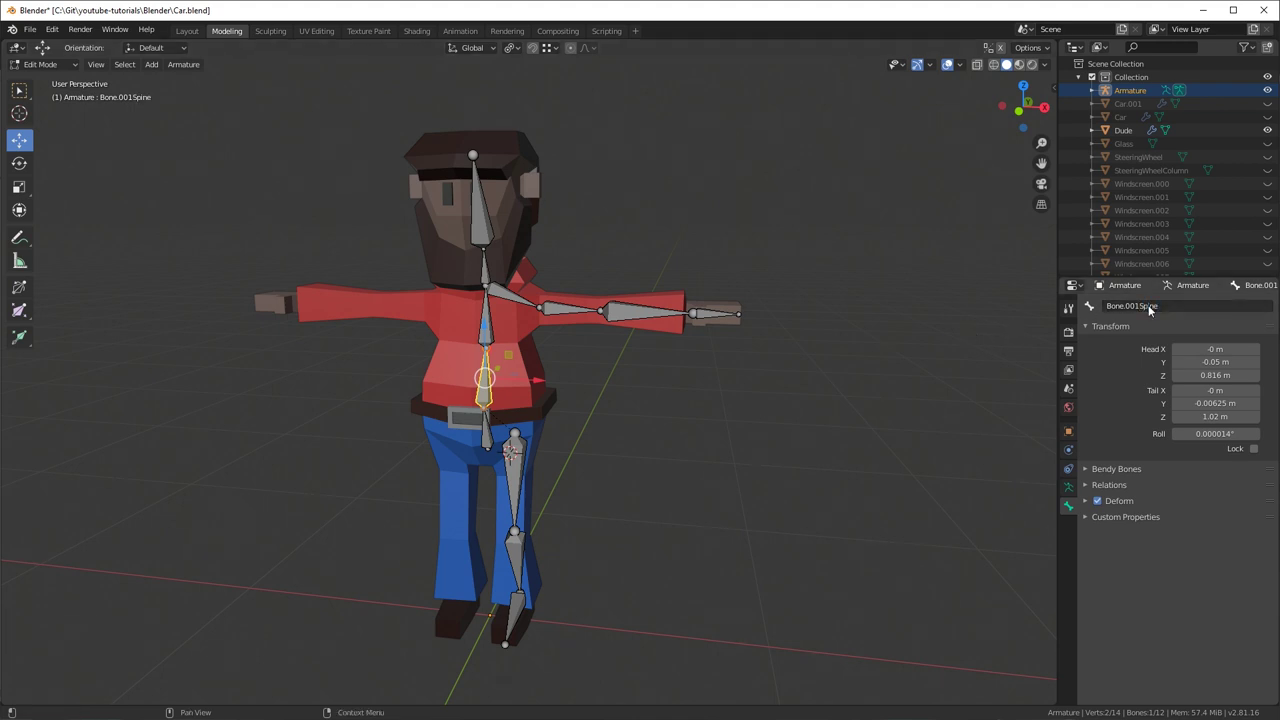
left_click(1149, 306)
left_click(1149, 306)
key("ctrl+a")
type("S")
key("Return")
- Rename the upper torso bone below the neck as Chest
left_click(486, 318)
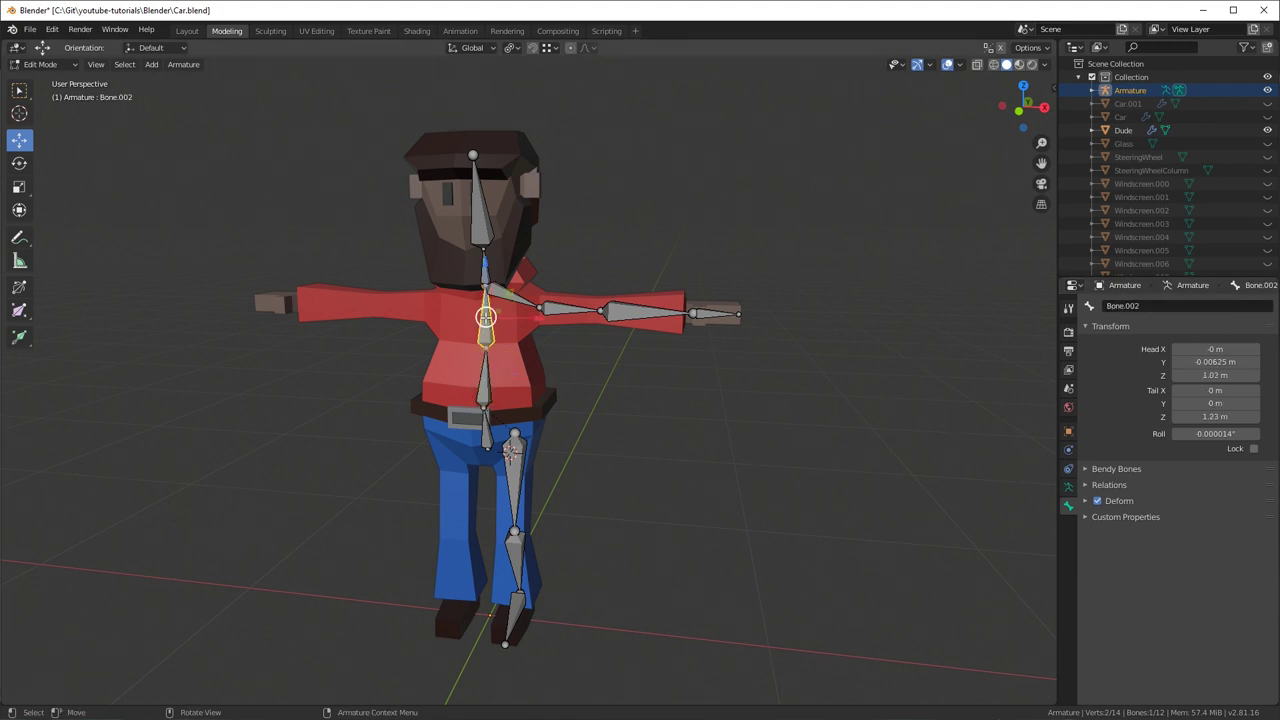
left_click(1141, 306)
type("Chest")
key("Return")
- Rename the short bone between the chest and the head as Neck
left_click(467, 260)
left_click(485, 268)
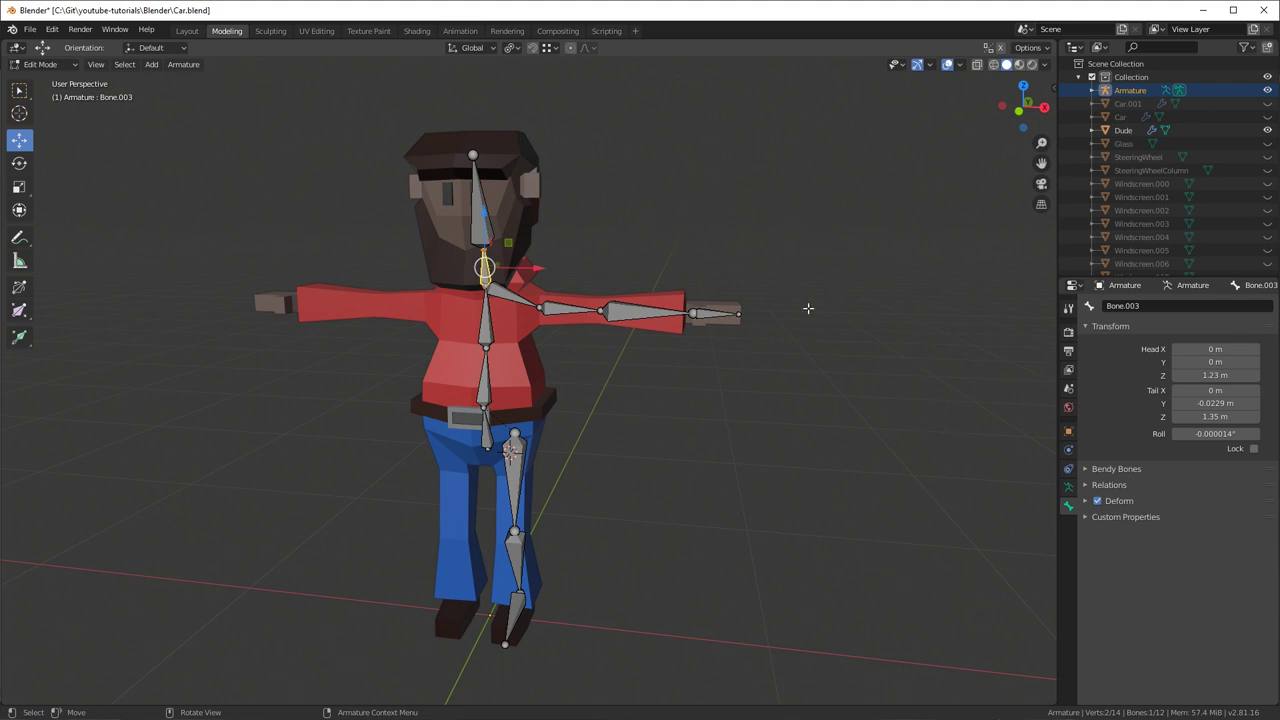
left_click(1167, 307)
type("Neck")
key("Return")
left_click_drag(487, 262, 491, 251)
key("ctrl+z")
- Rename the topmost bone inside the skull as Head, leaving nothing selected
left_click(482, 212)
left_click(1134, 305)
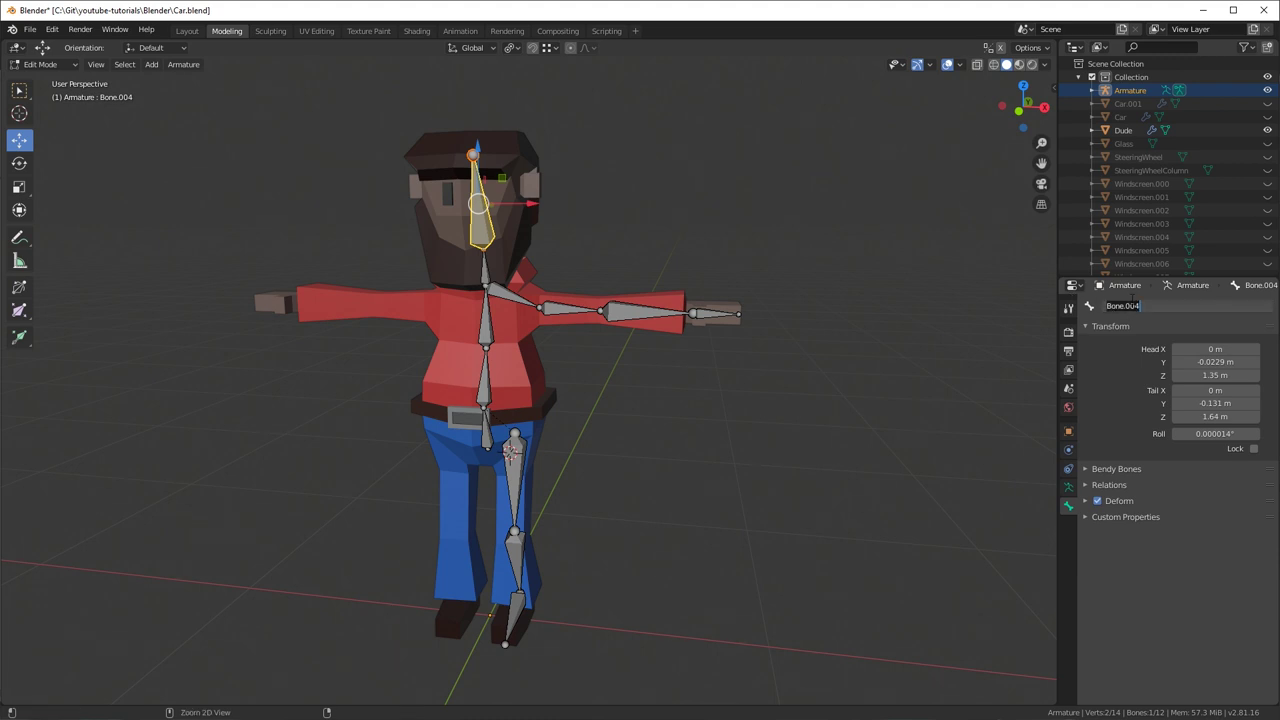
type("Head")
key("Return")
left_click(760, 377)
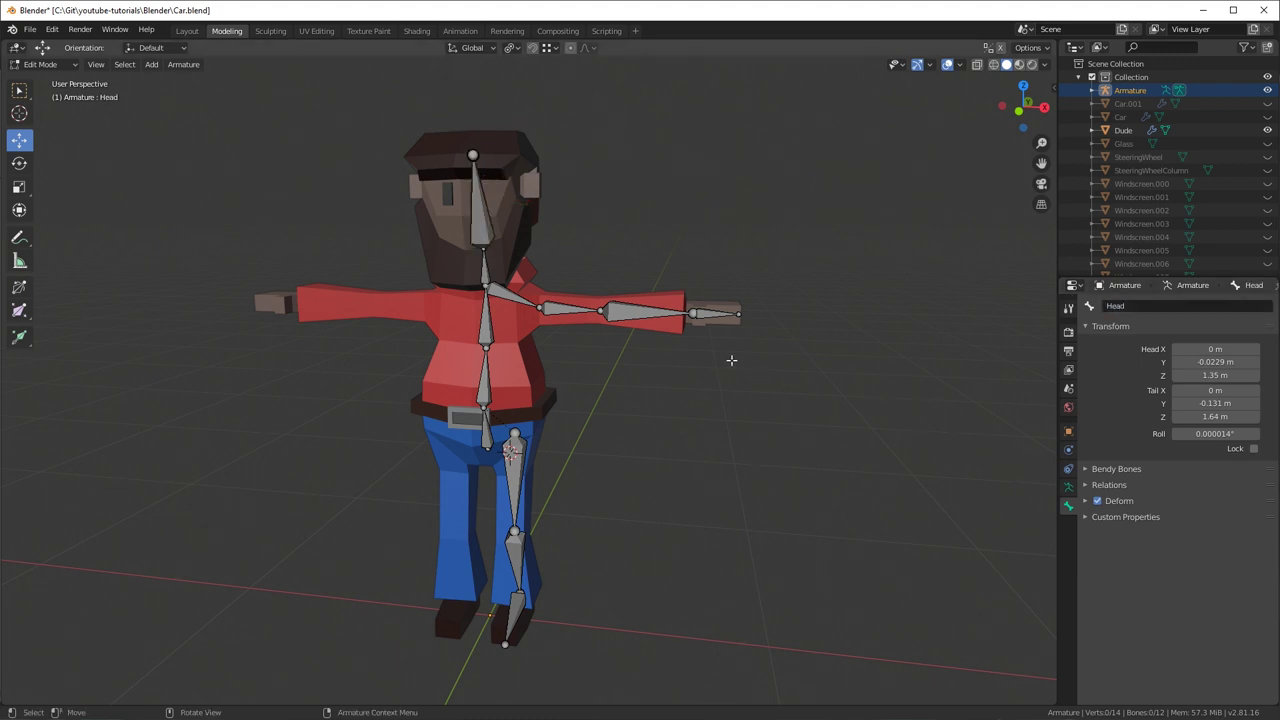
- Rename the bone running from the neck base to the left arm as Shoulder.L
key("e")
left_click(540, 305)
left_click(1165, 305)
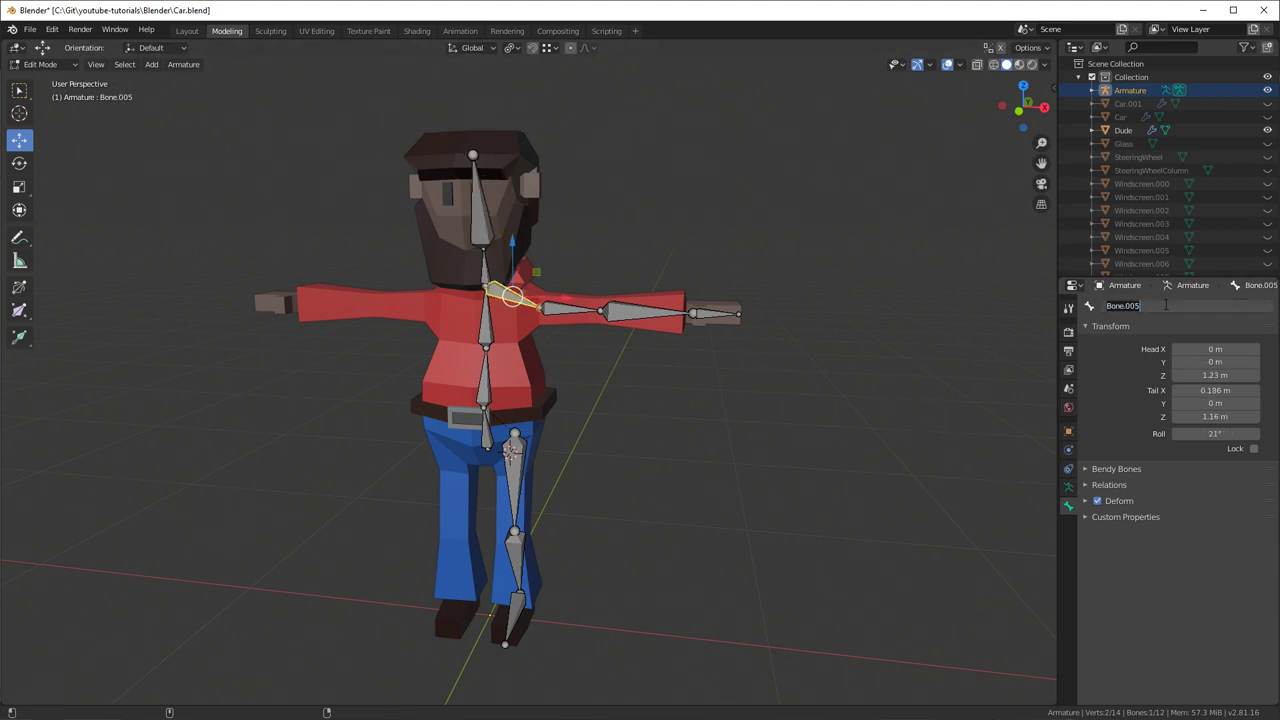
type("Shoulder.L")
key("Return")
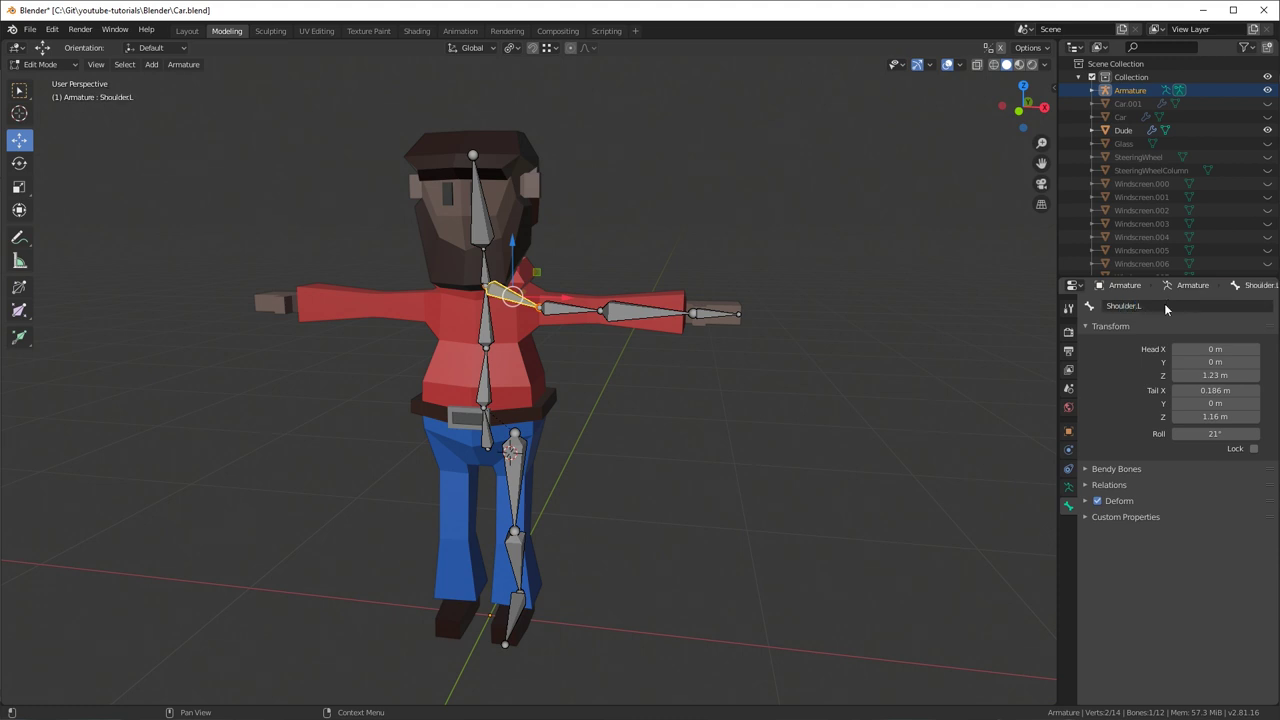
left_click(572, 331)
- Rename the left arm bone between the shoulder and the elbow as UpperArm.L
middle_click_drag(727, 204, 590, 300)
left_click(596, 297)
left_click(1157, 306)
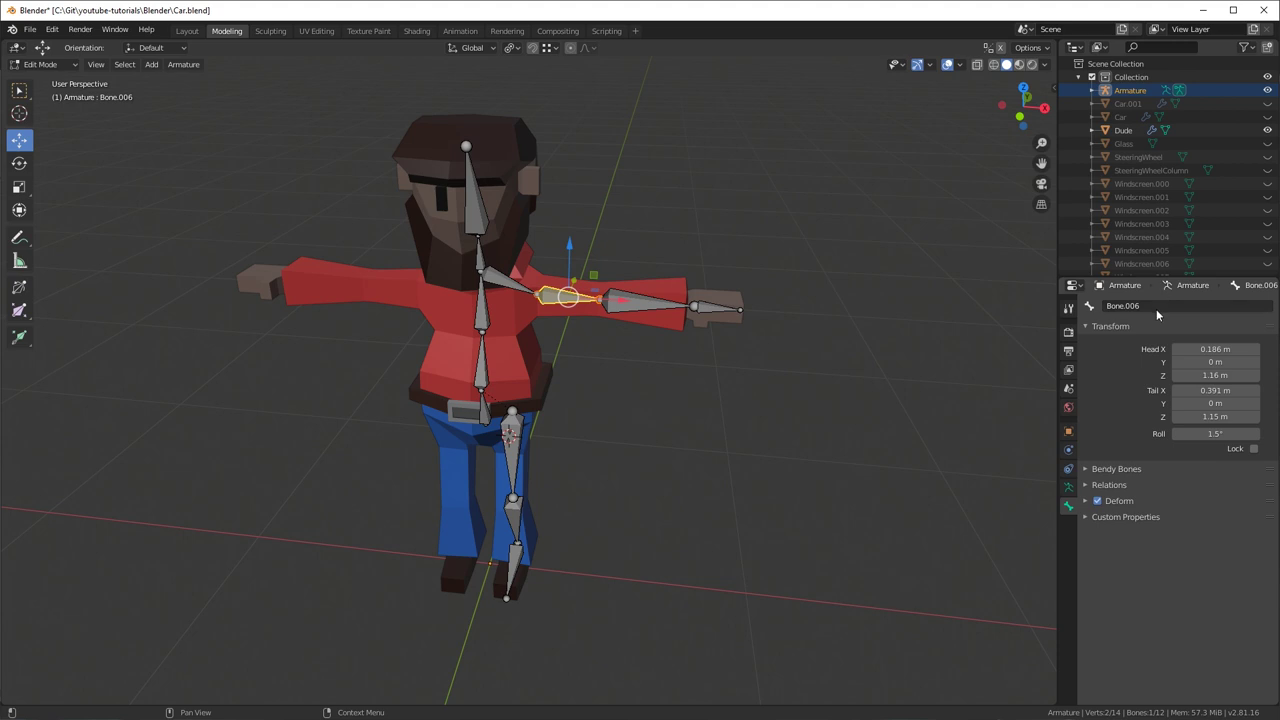
type("UpperArm.L")
key("Return")
left_click(766, 380)
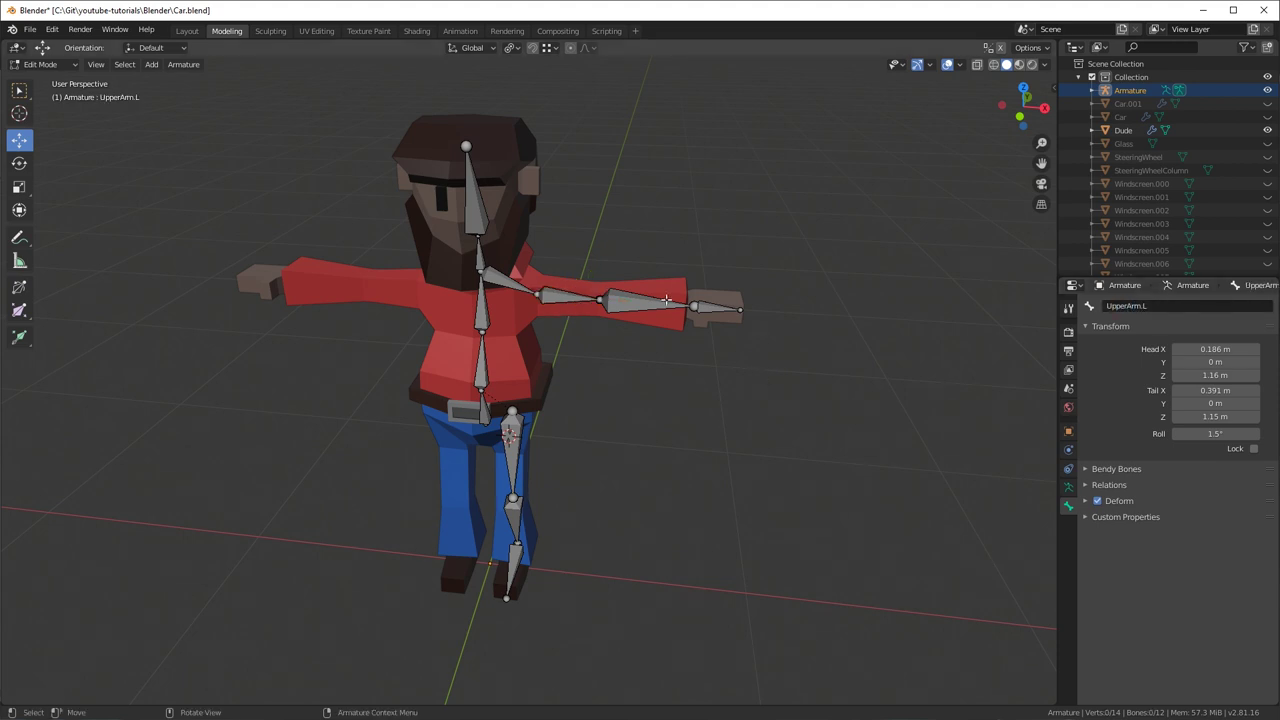
- Rename the left arm bone between the elbow and the wrist as LowerArm.L
left_click(666, 302)
left_click(1108, 308)
type("Lower")
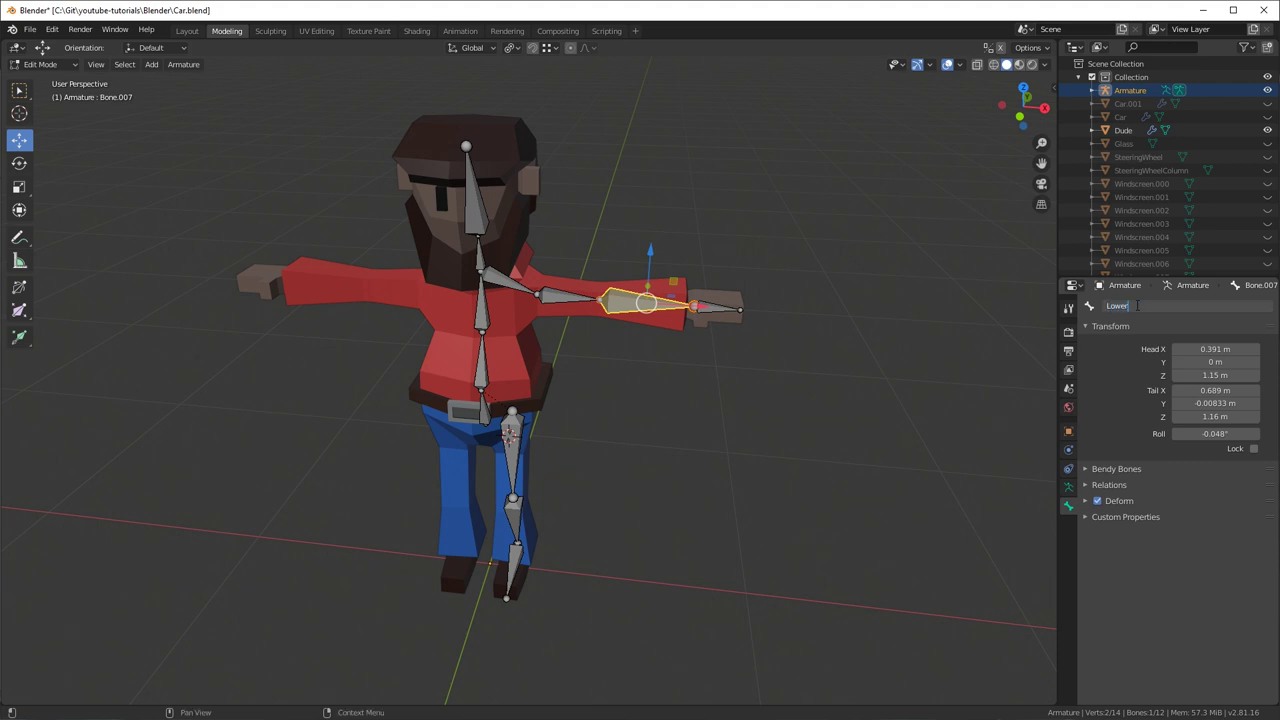
key("Return")
- Rename the bone at the end of the left arm as Hand.L
left_click(718, 308)
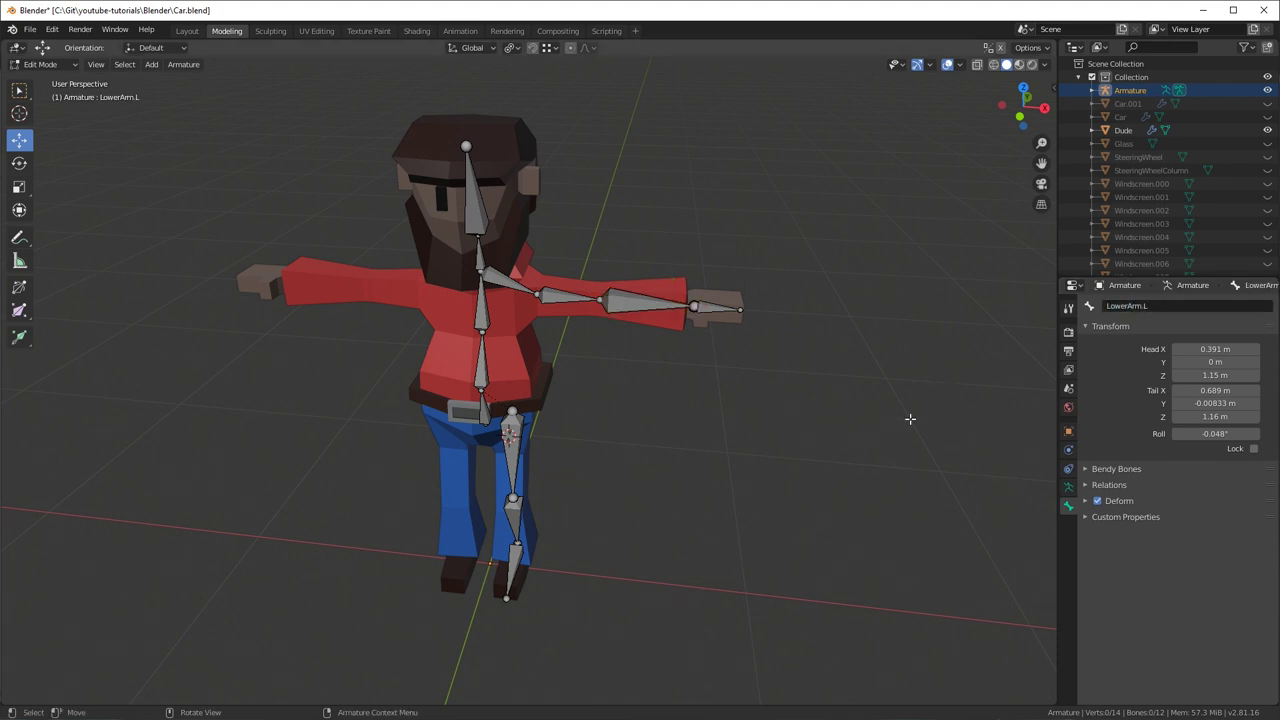
left_click(1170, 307)
type("H")
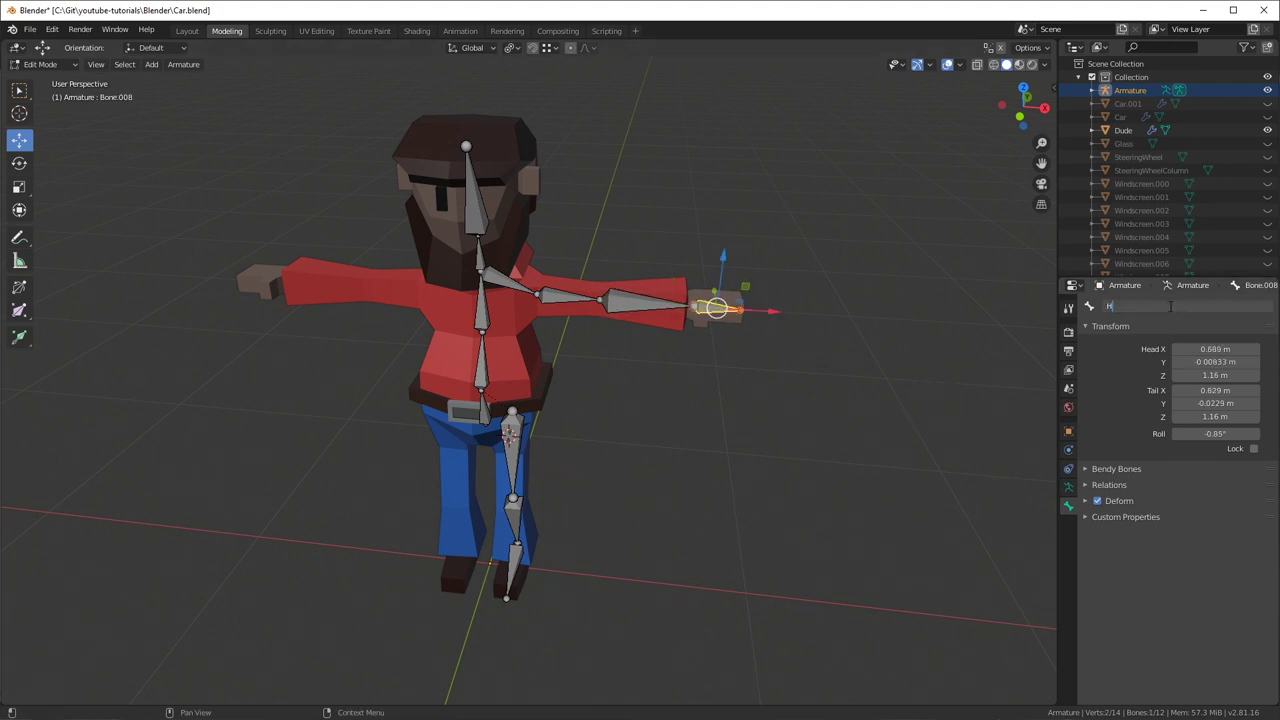
type("and")
key("Return")
left_click(582, 444)
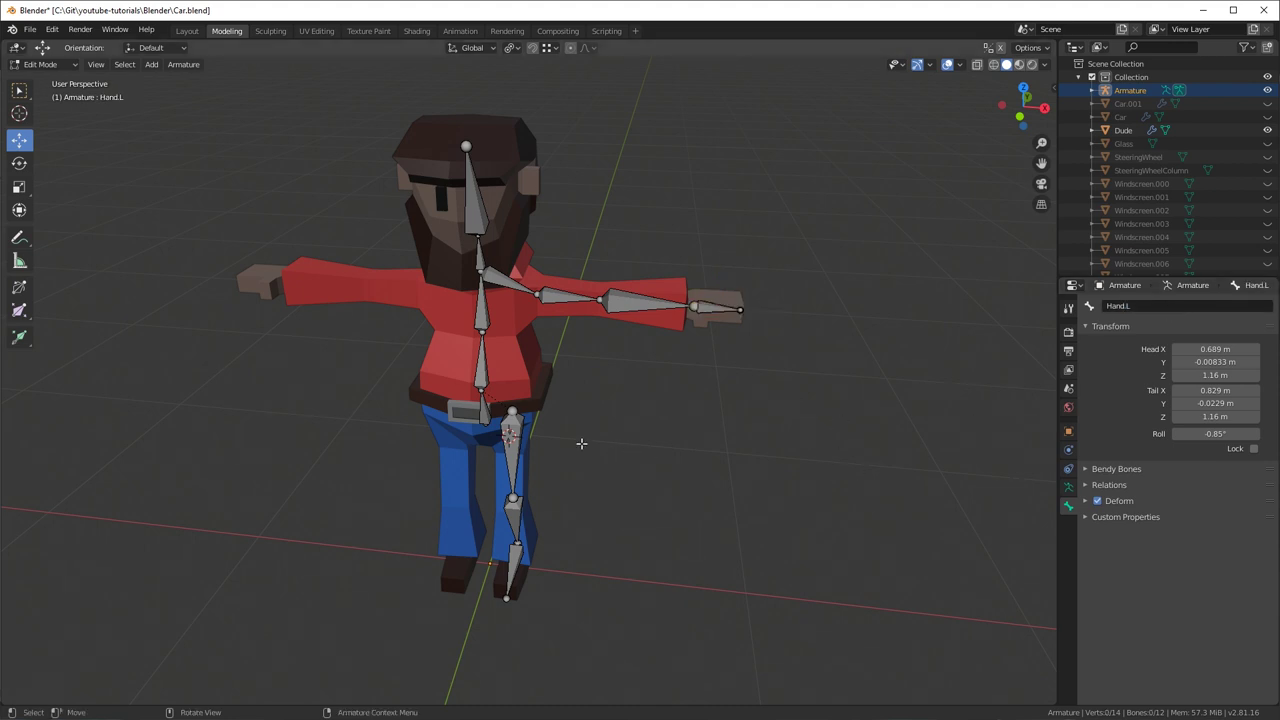
- Rename the left thigh bone as UpperLeg.L
left_click(521, 446)
left_click(1190, 307)
type("UpperLeg")
key("Return")
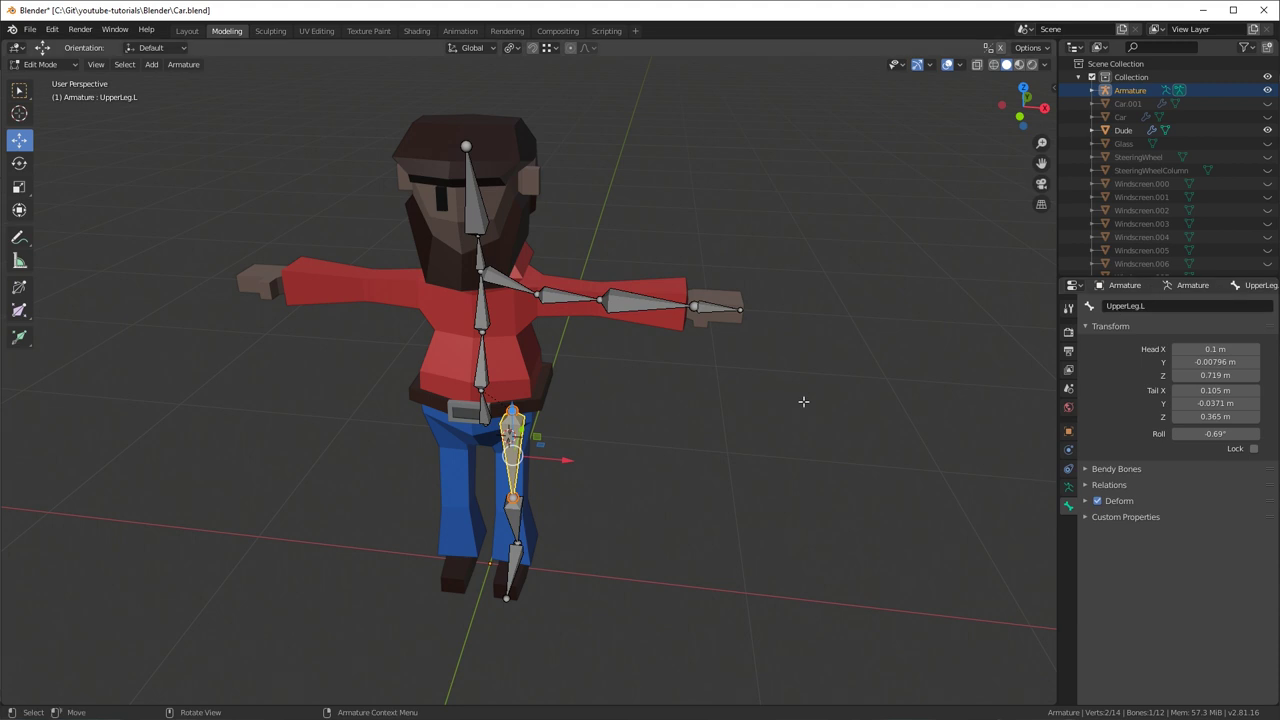
- Rename the left shin bone as LowerLeg.L
left_click(520, 520)
left_click(1146, 303)
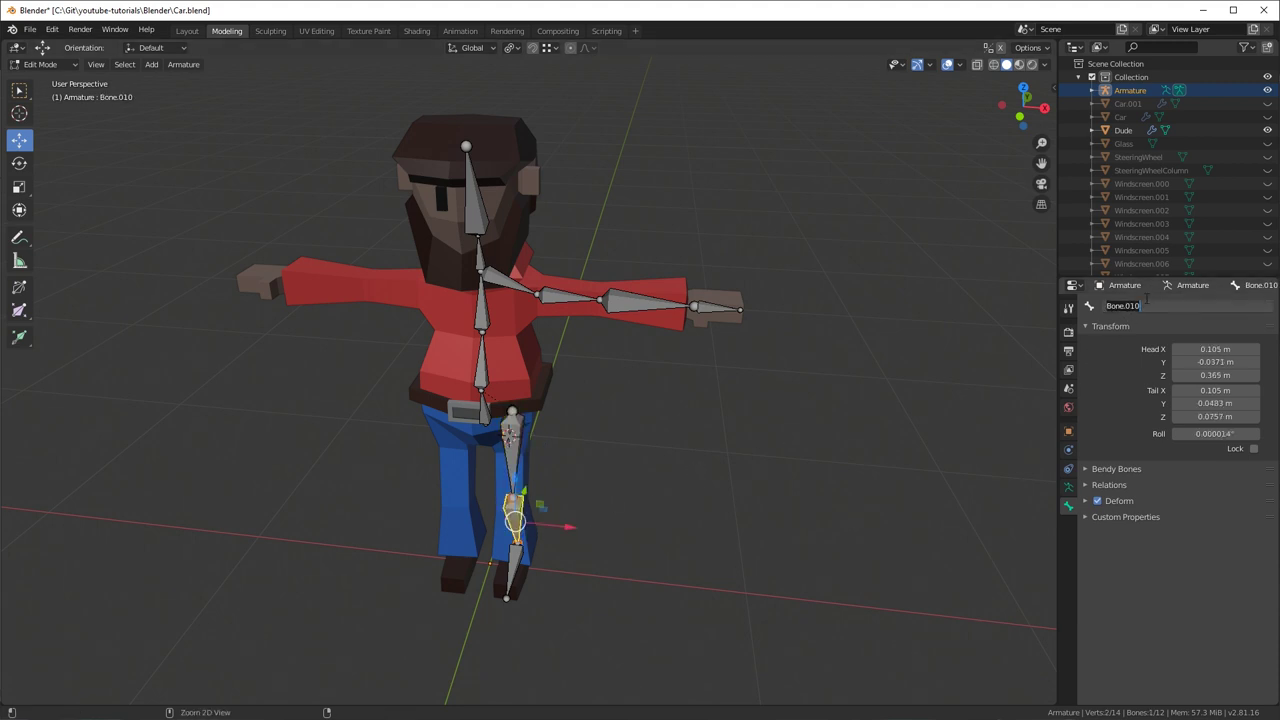
type("LowerLeg.L")
key("Return")
left_click(702, 518)
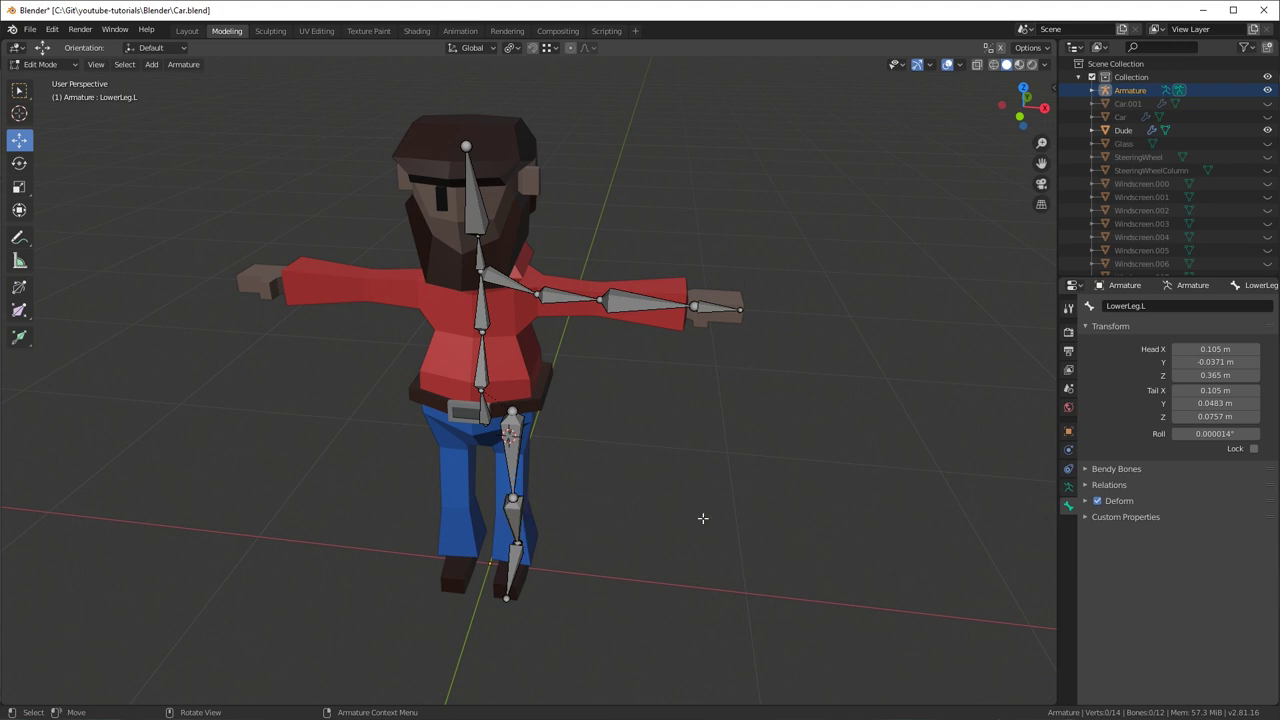
- Rename the bone below the left ankle as Foot.L
left_click(517, 565)
left_click(1145, 305)
type("Foot.L")
key("Return")
left_click(675, 503)
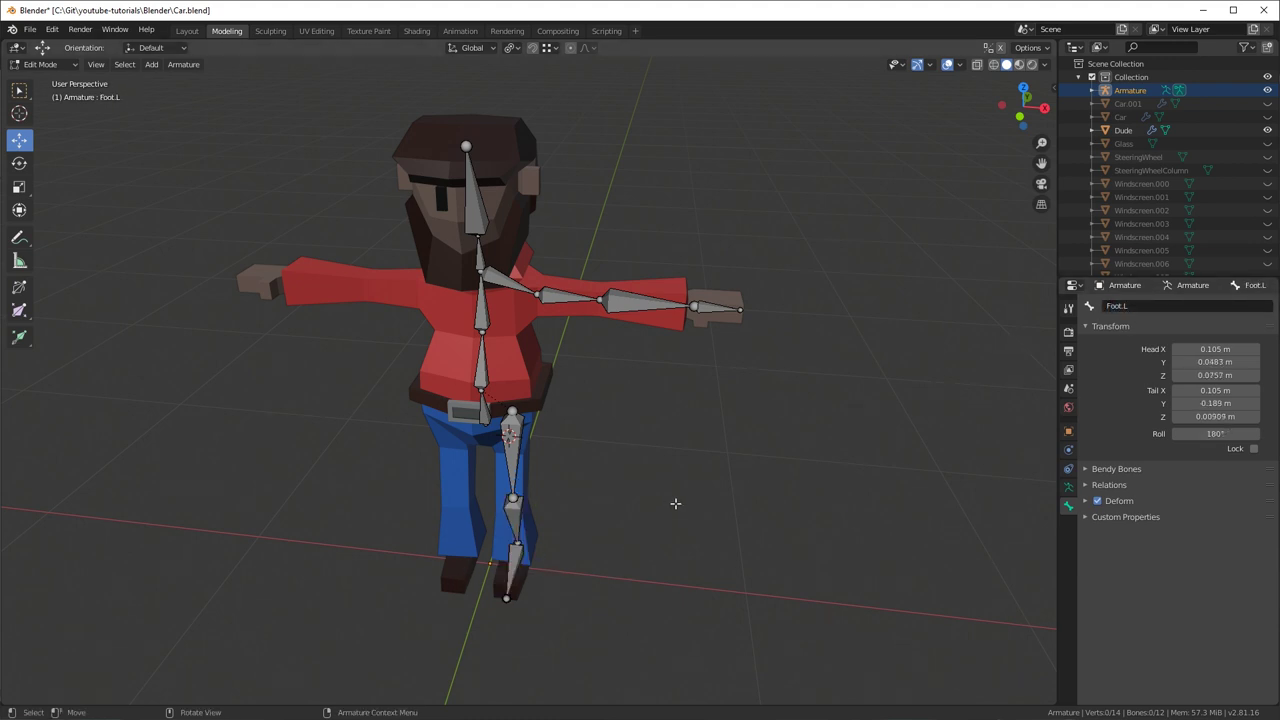
- In the front view, recalculate the roll of all armature bones using the View Axis option
key("KP_1")
key("a")
key("shift+n")
left_click(768, 306)
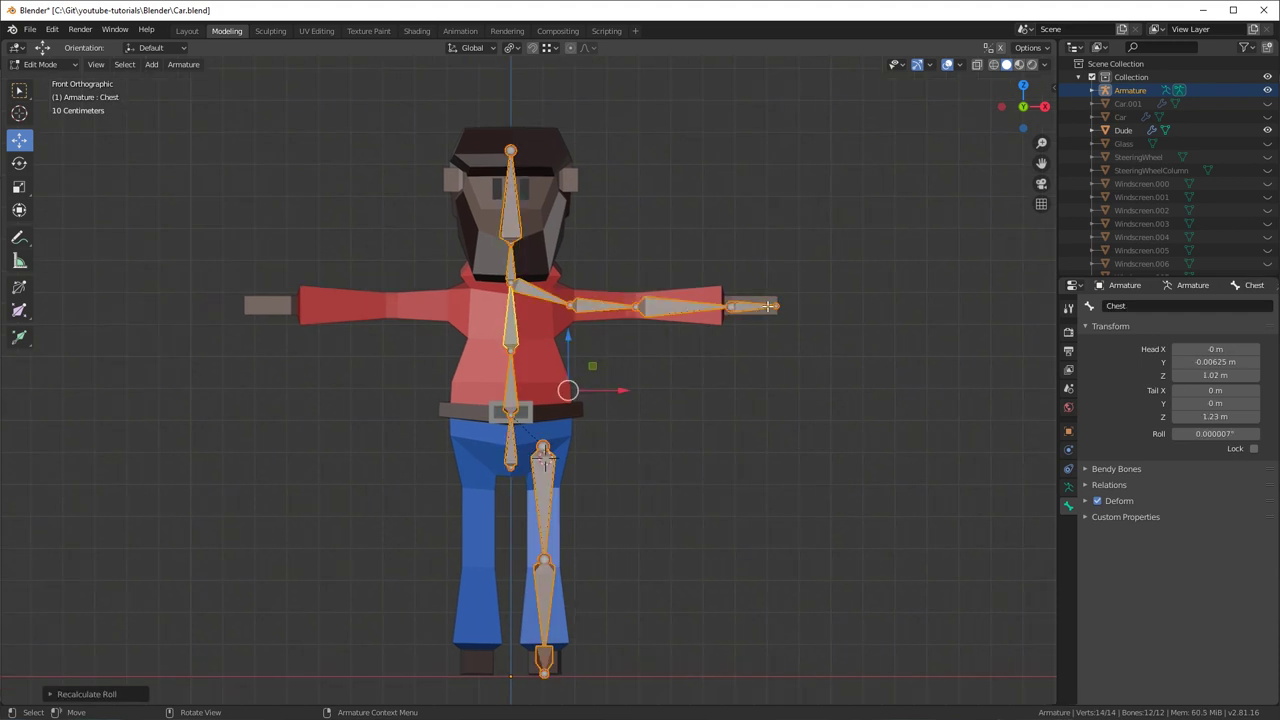
key("Tab")
key("Tab")
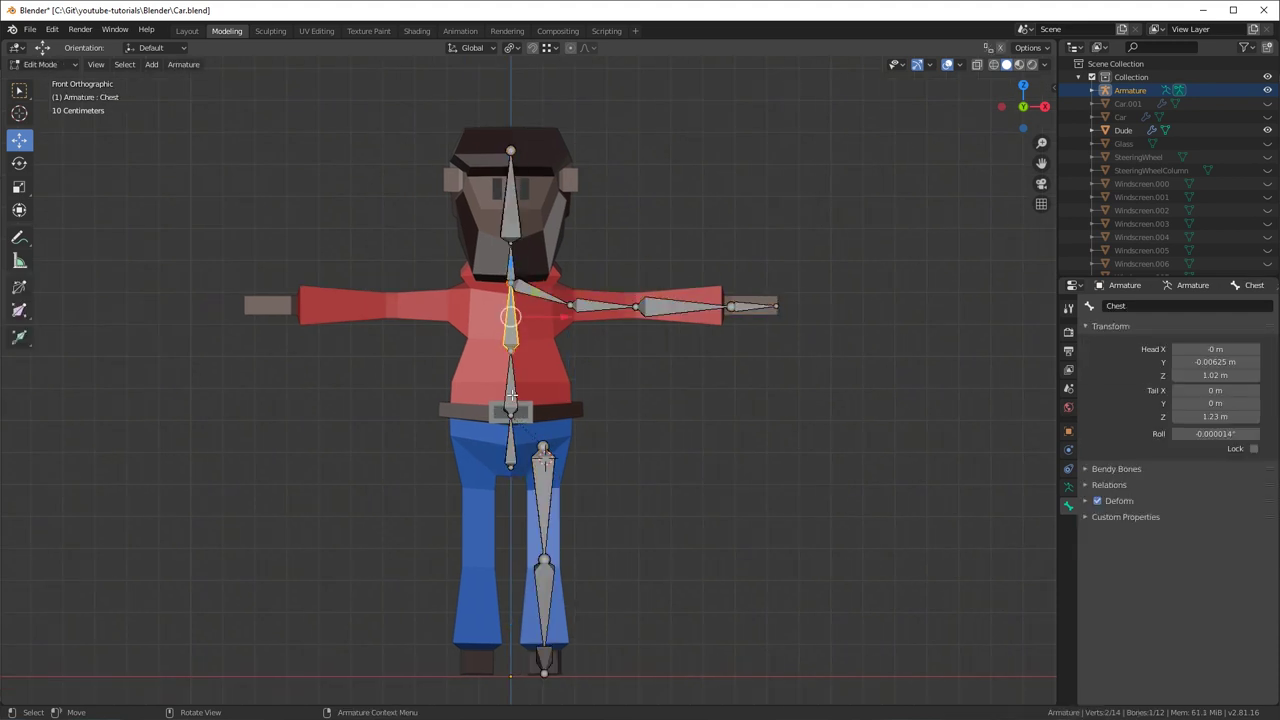
key("a")
key("shift+n")
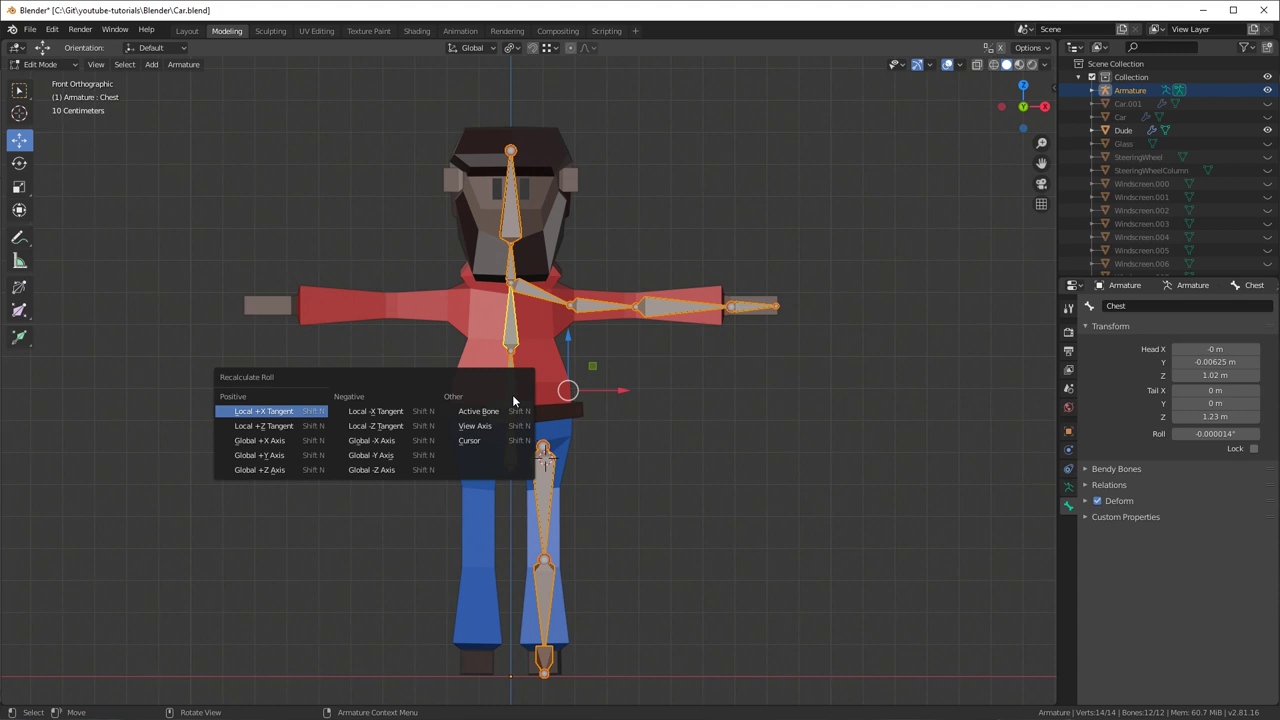
key("Escape")
key("shift+n")
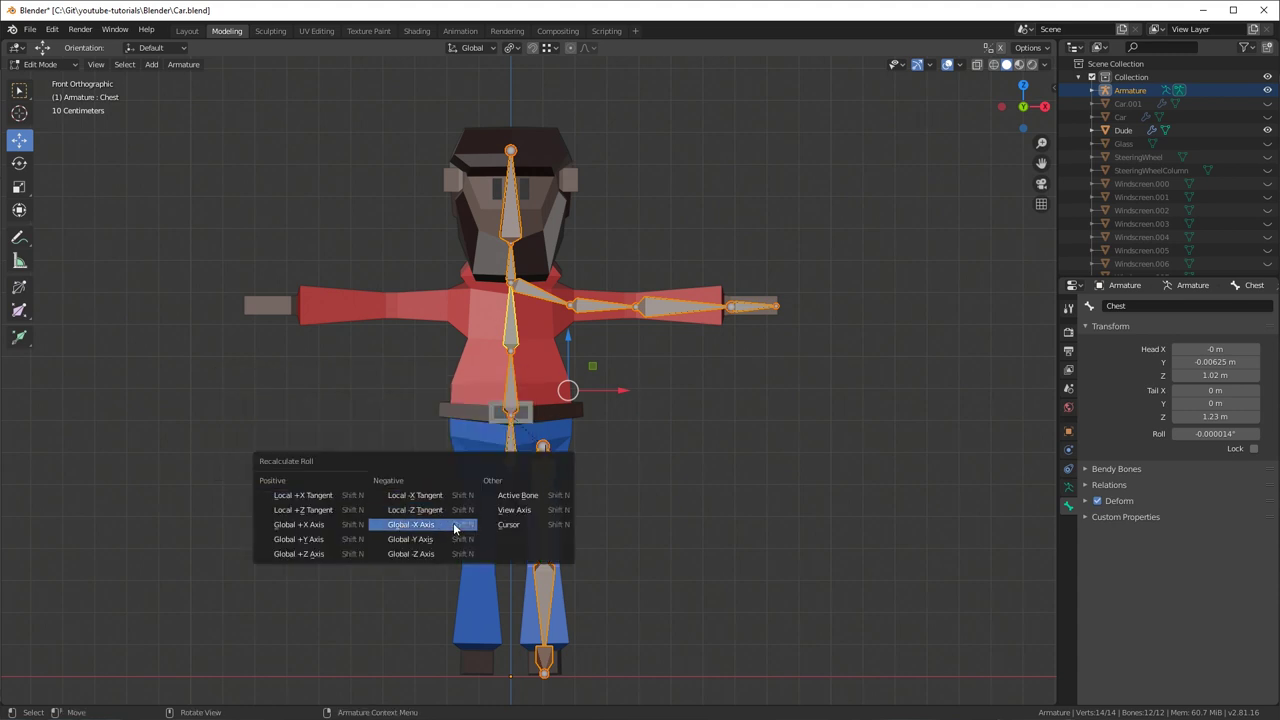
left_click(524, 511)
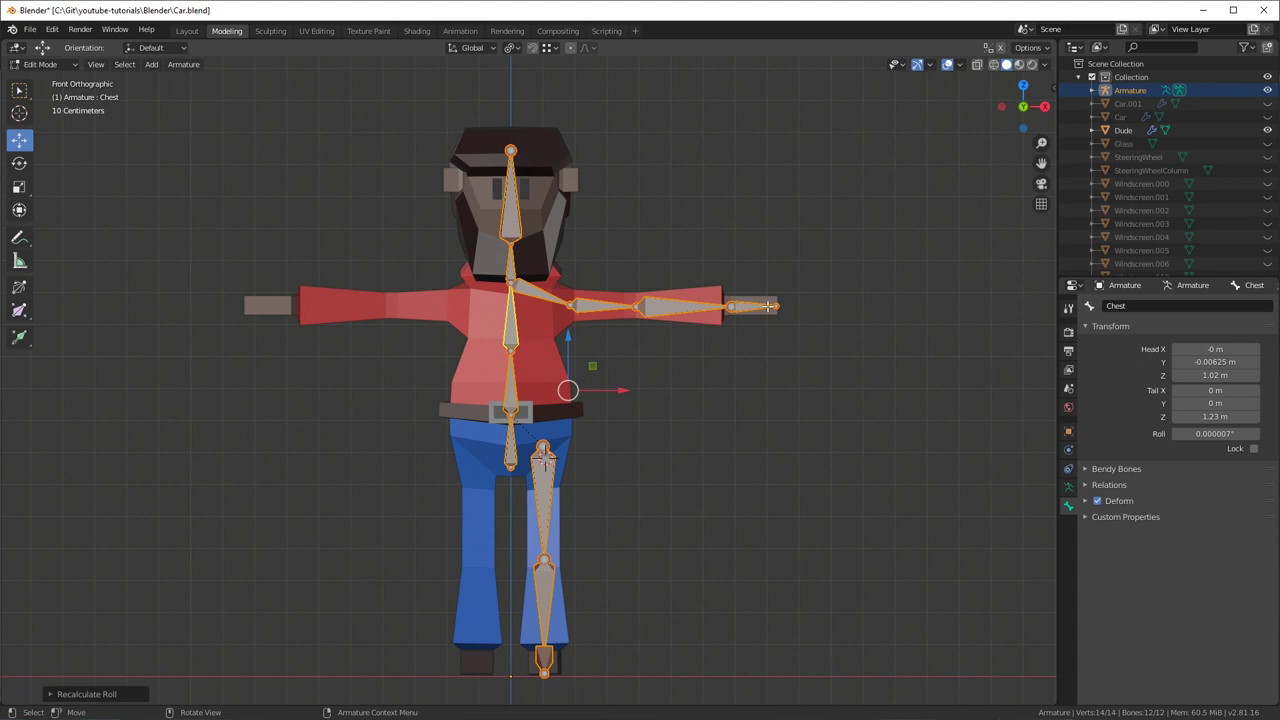
- In the right side view, extrude a bone about 0.14 m forward from the left knee and another backward from the ankle joint
middle_click_drag(774, 341, 652, 411)
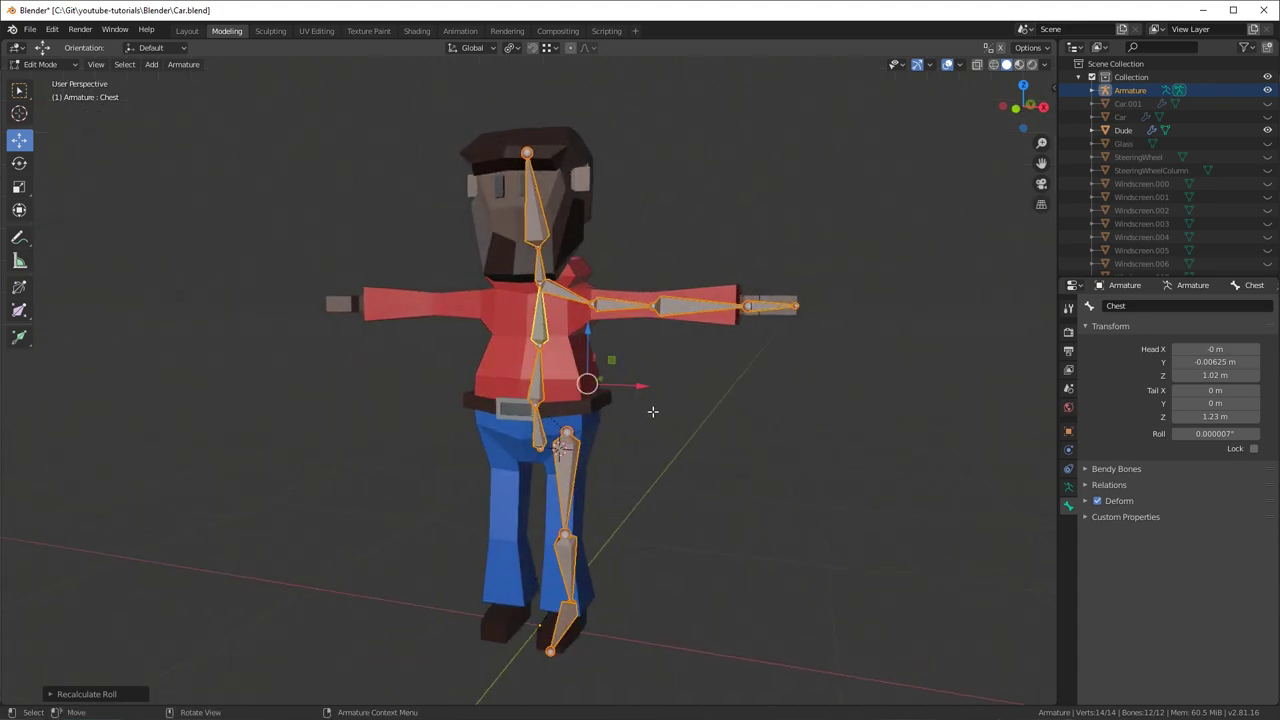
left_click(566, 536)
key("KP_3")
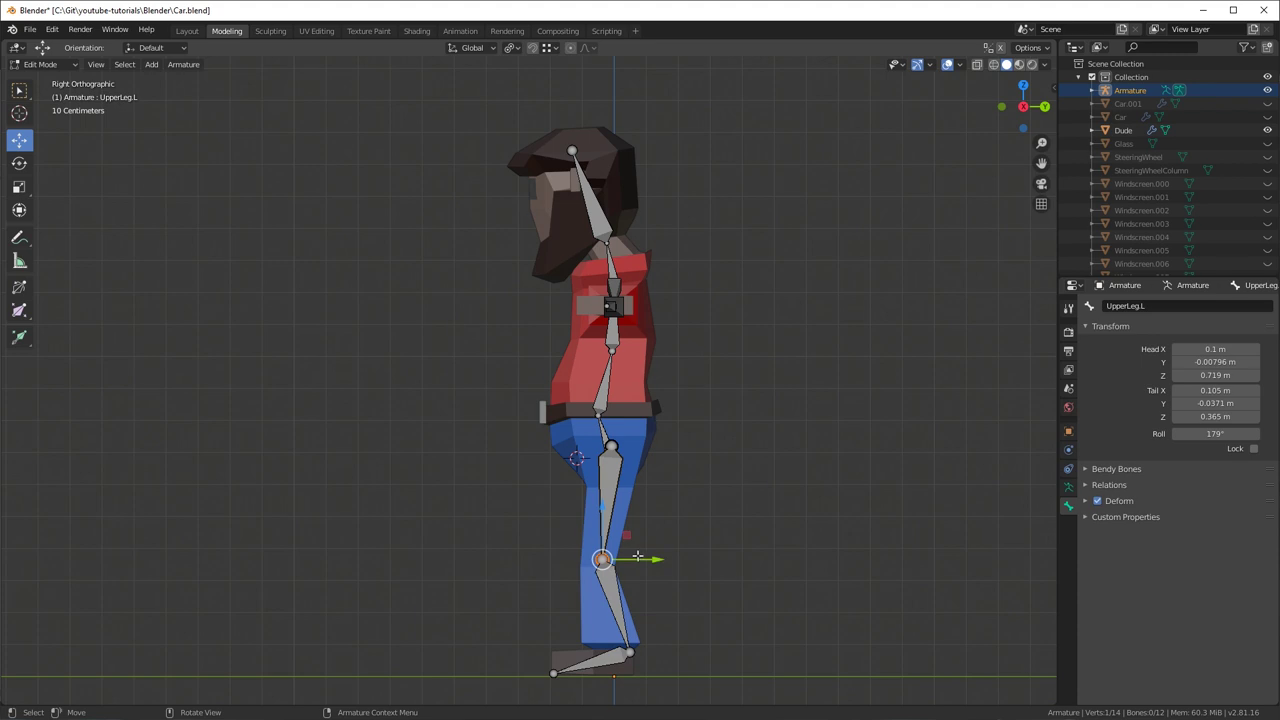
key("e")
left_click(556, 560)
left_click(630, 653)
key("e")
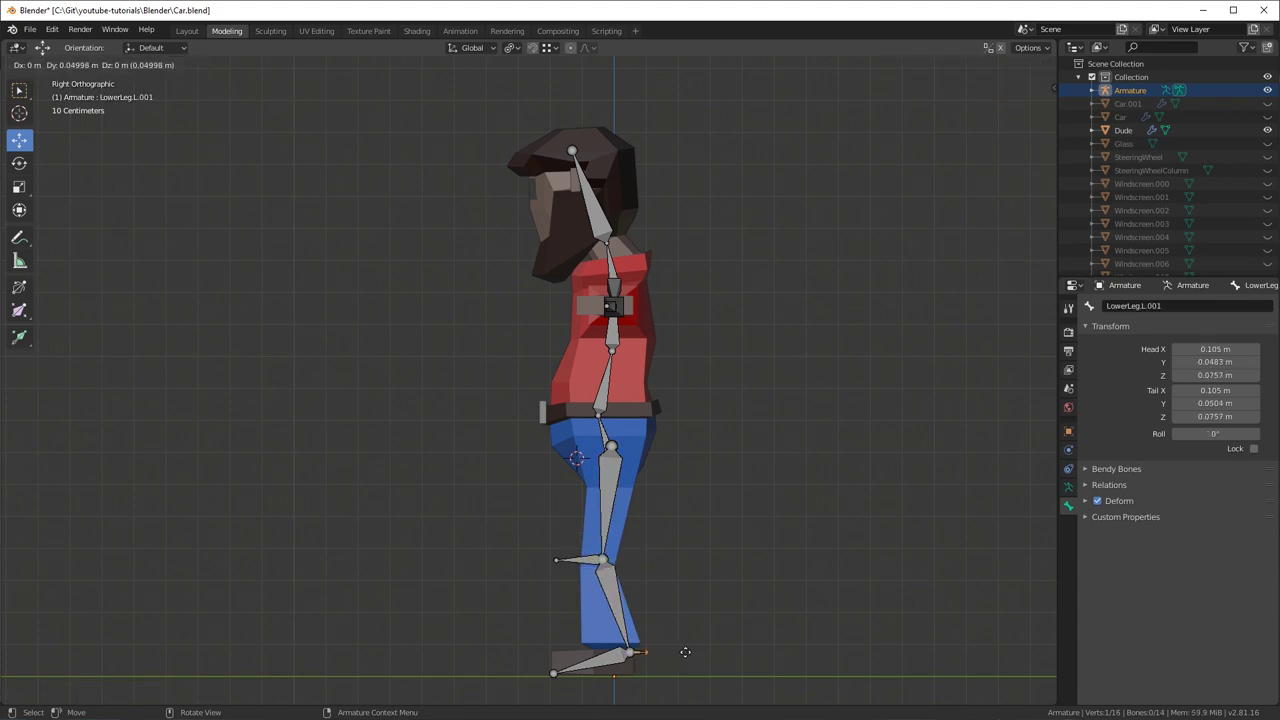
left_click(708, 652)
- Rename the bone extruded forward from the left knee as IKLegPole.L
left_click(588, 561)
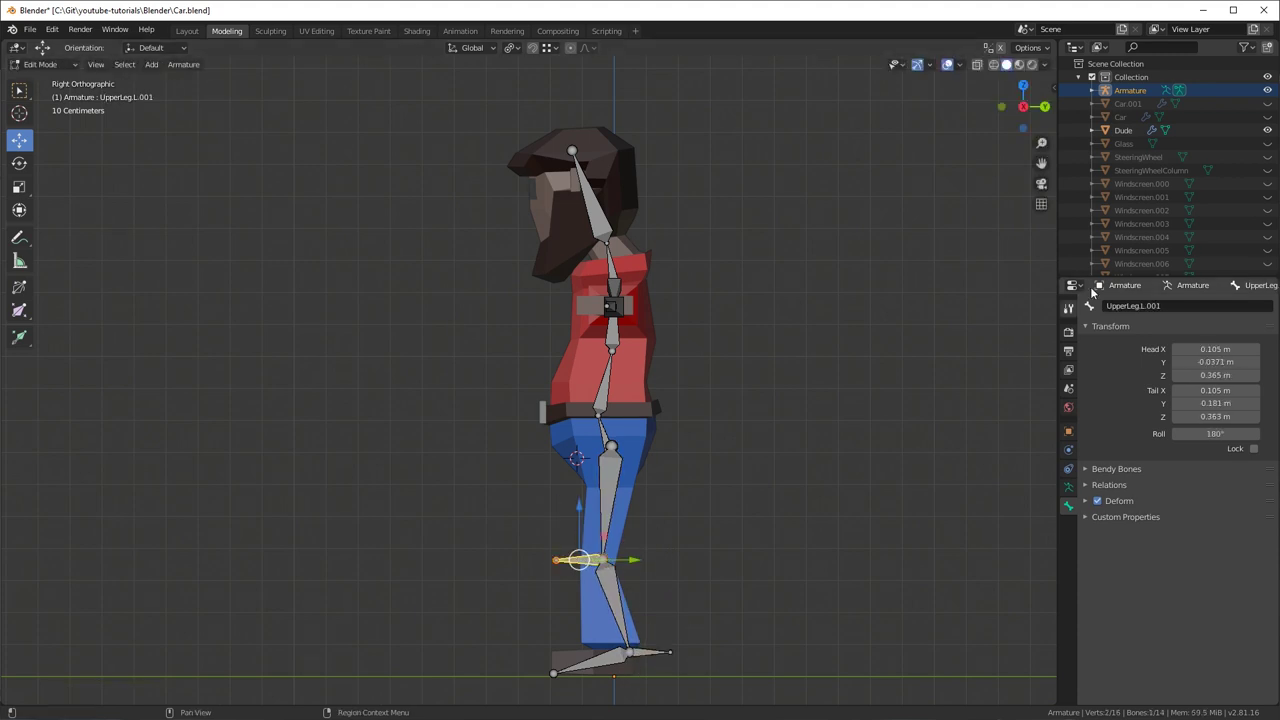
left_click(1155, 305)
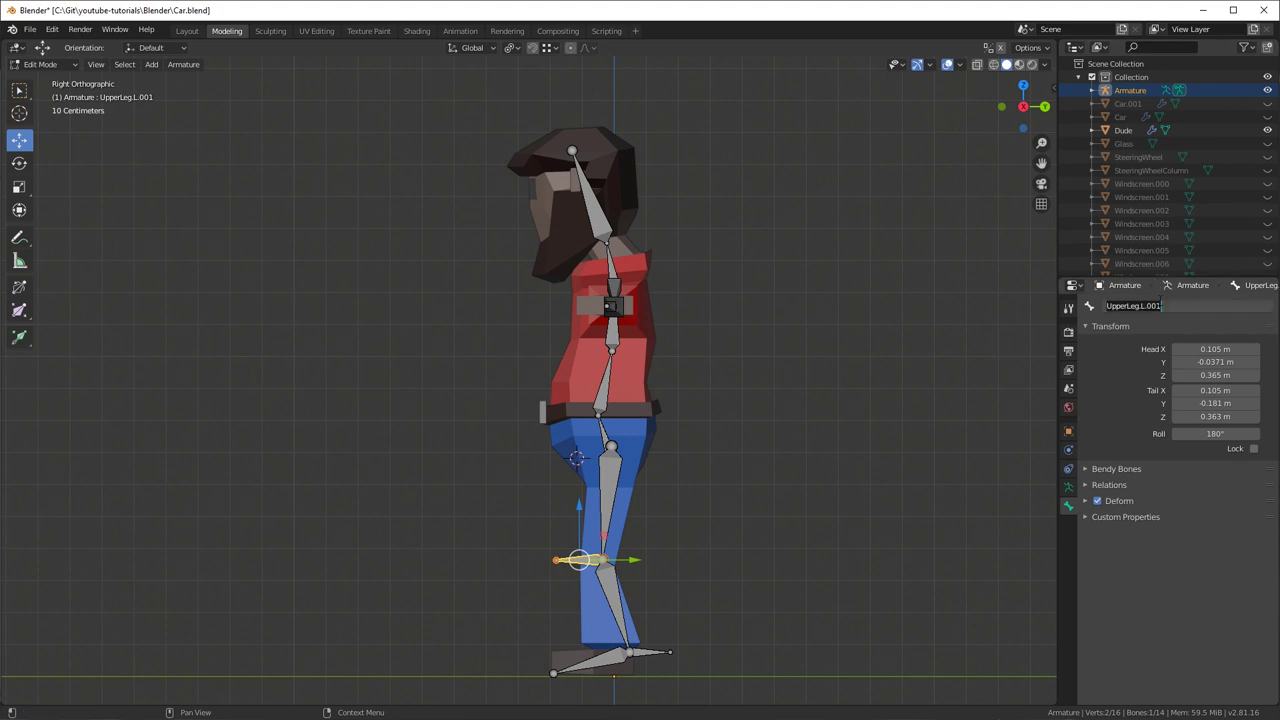
type("I")
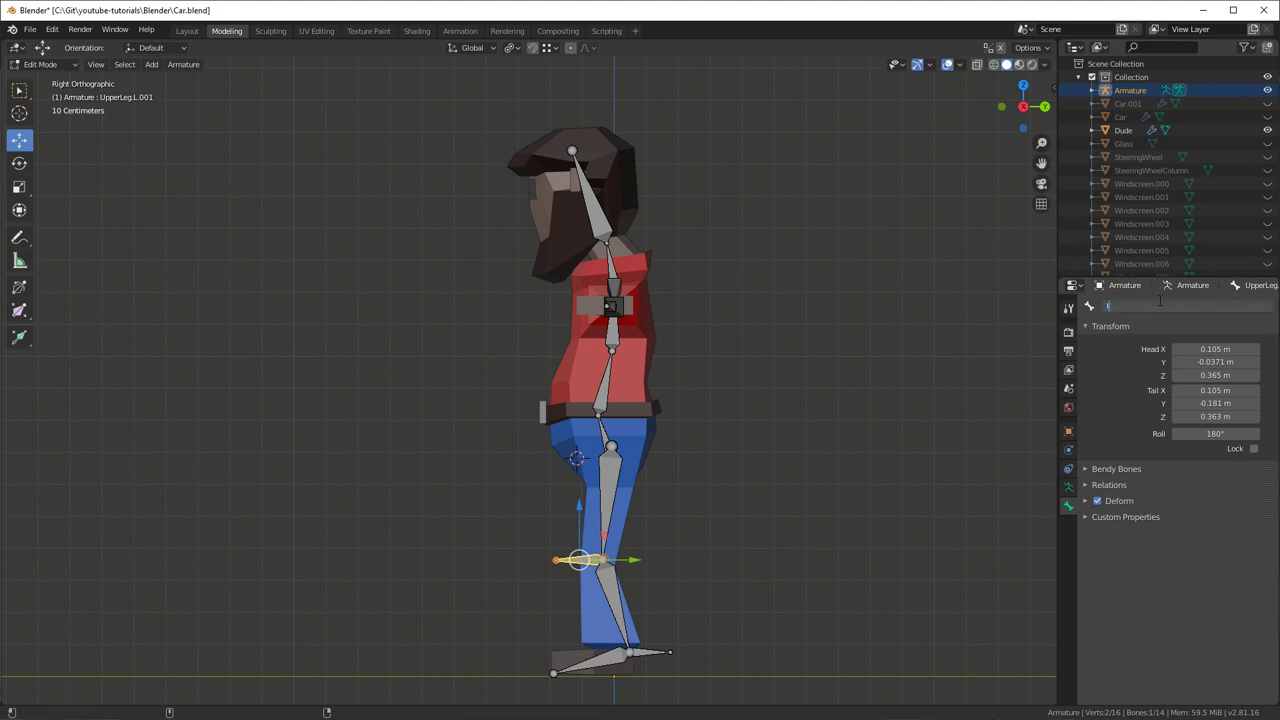
type("KLegPole.L")
key("Return")
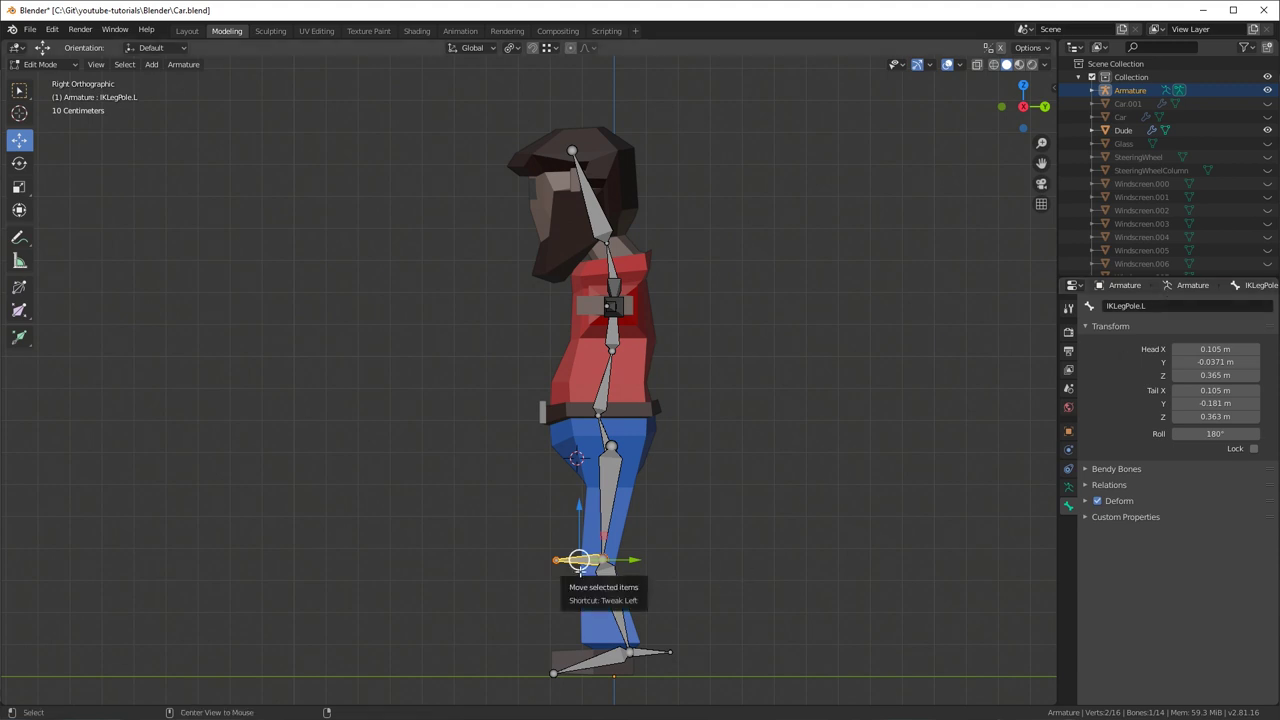
- Clear the parent of IKLegPole.L and move it out in front of the leg, placing its head at about Y -0.656 m, Z 0.586 m
key("alt+p")
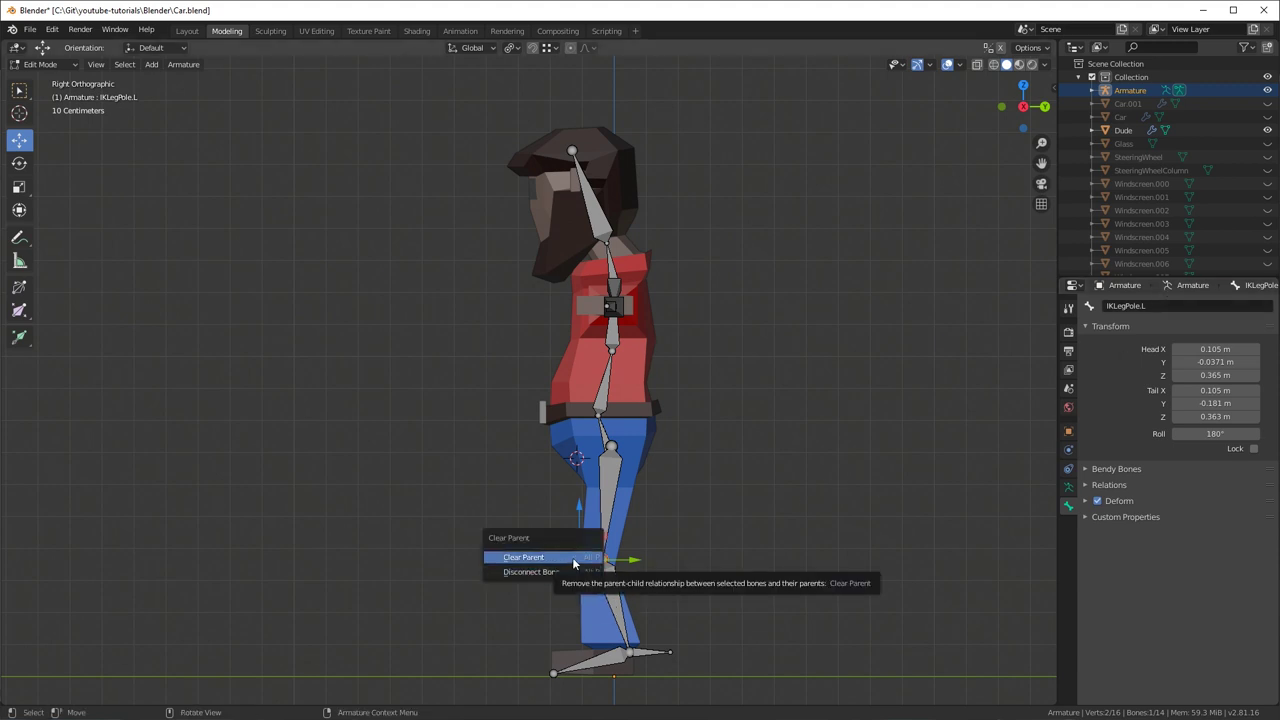
left_click(572, 557)
key("g")
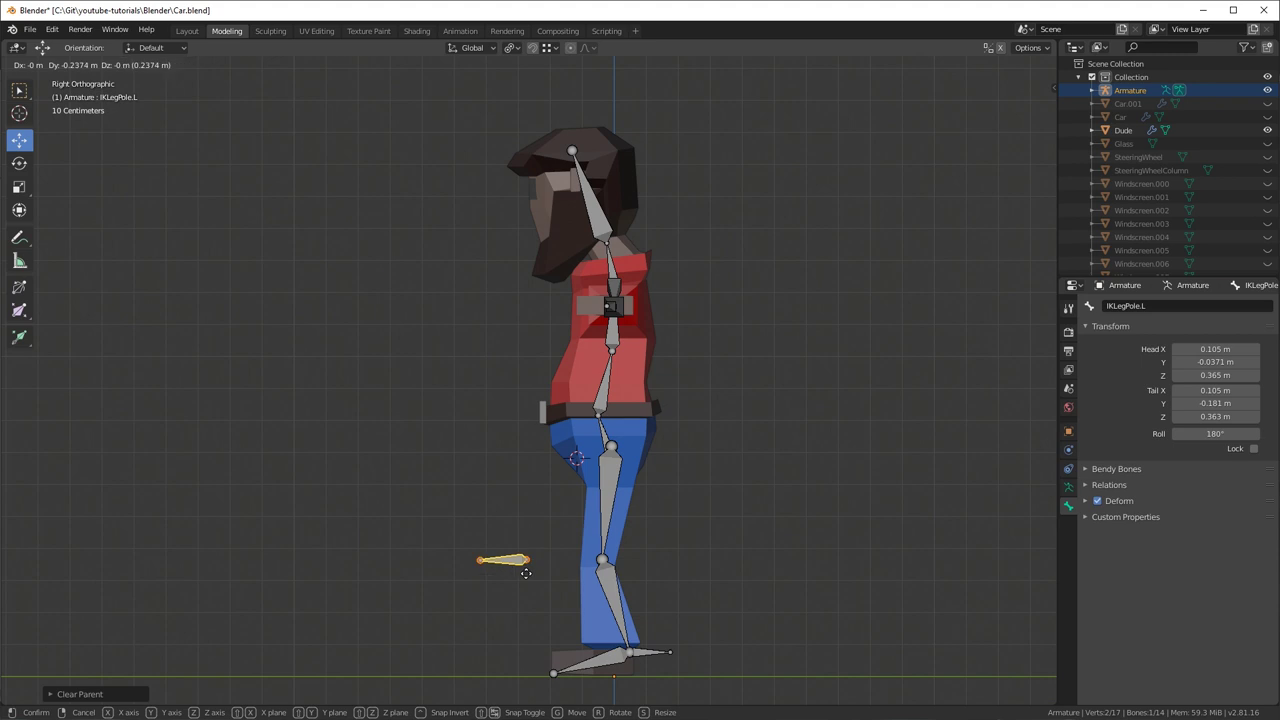
left_click(408, 505)
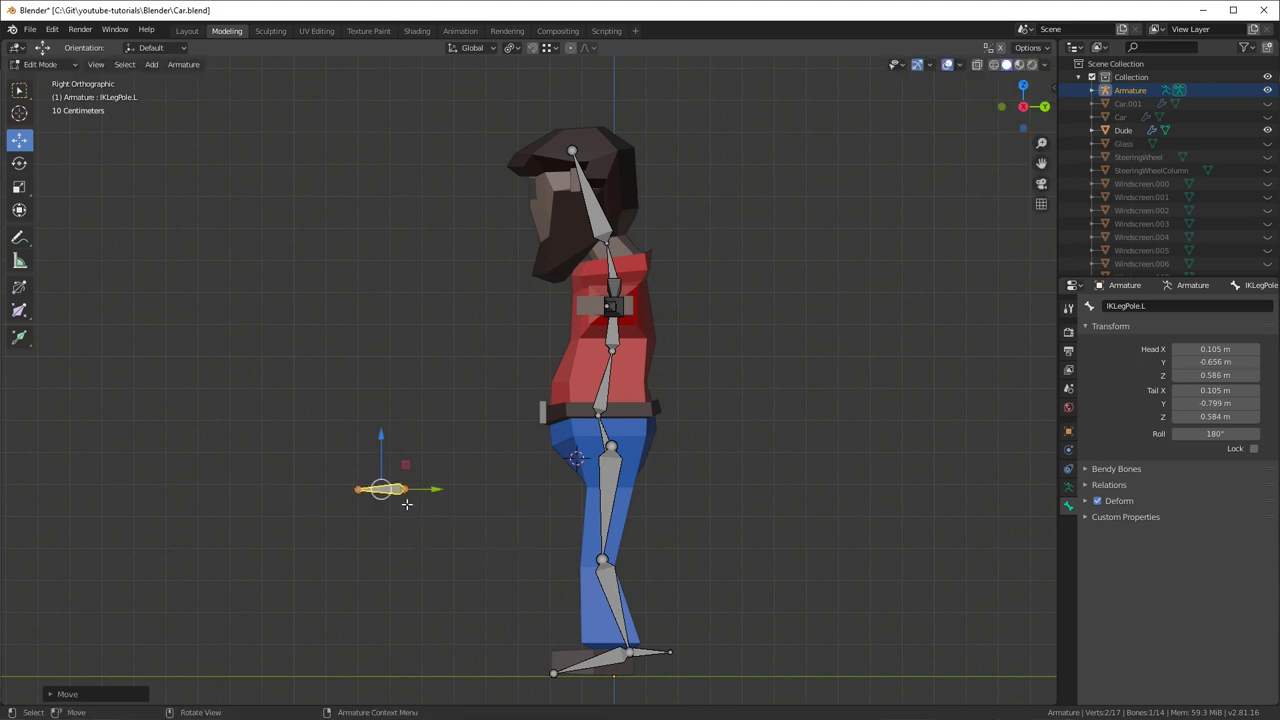
- Clear the parent of the bone extending backward from the ankle and rename it IKLegTarget.L
left_click(690, 652)
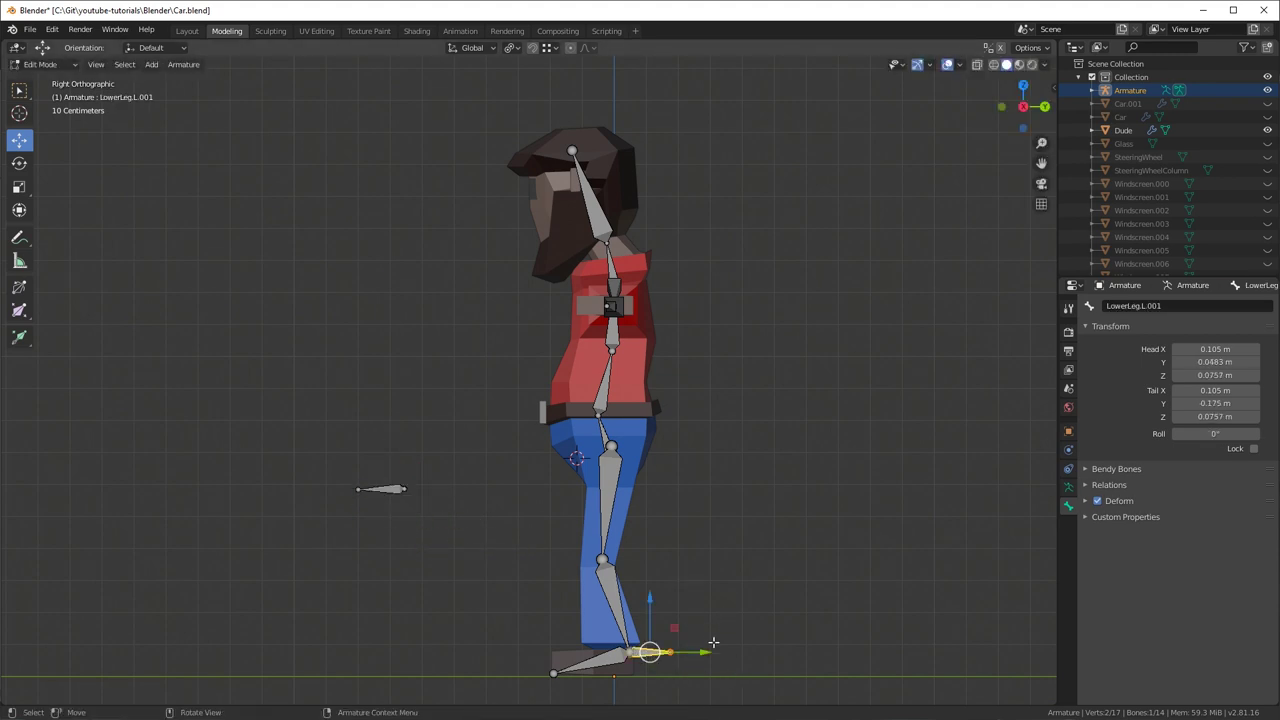
key("alt+p")
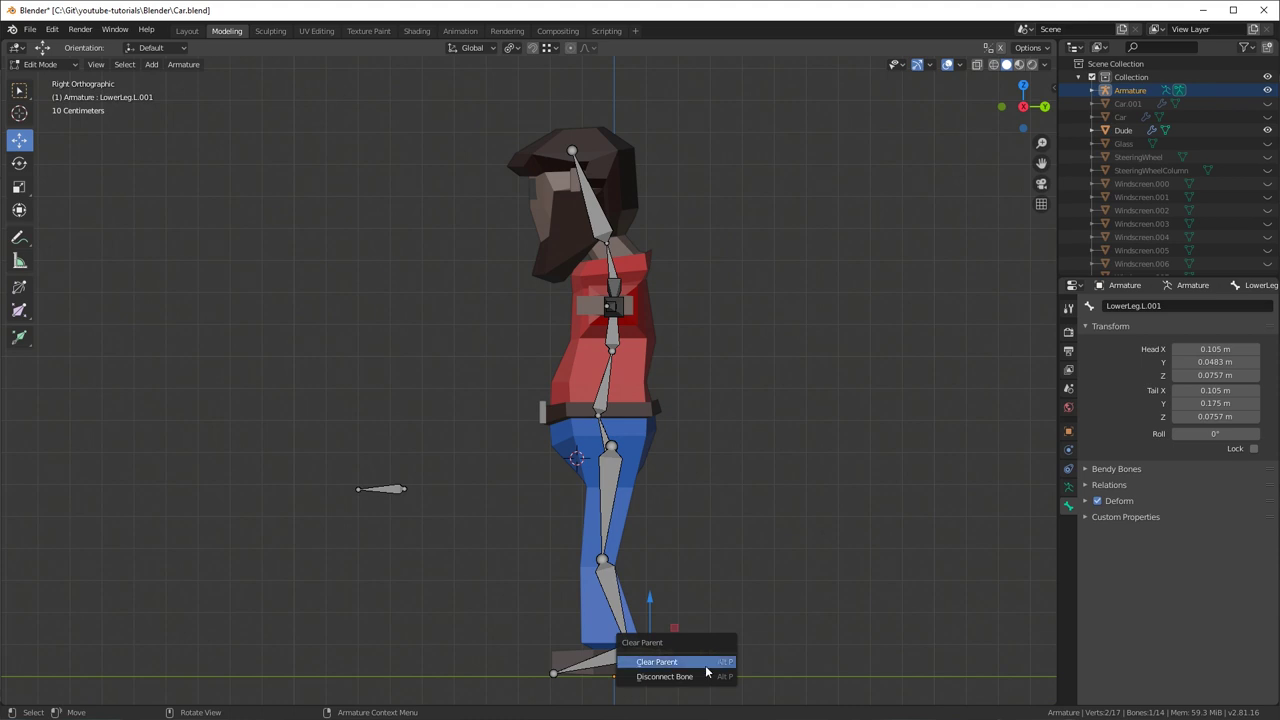
left_click(684, 664)
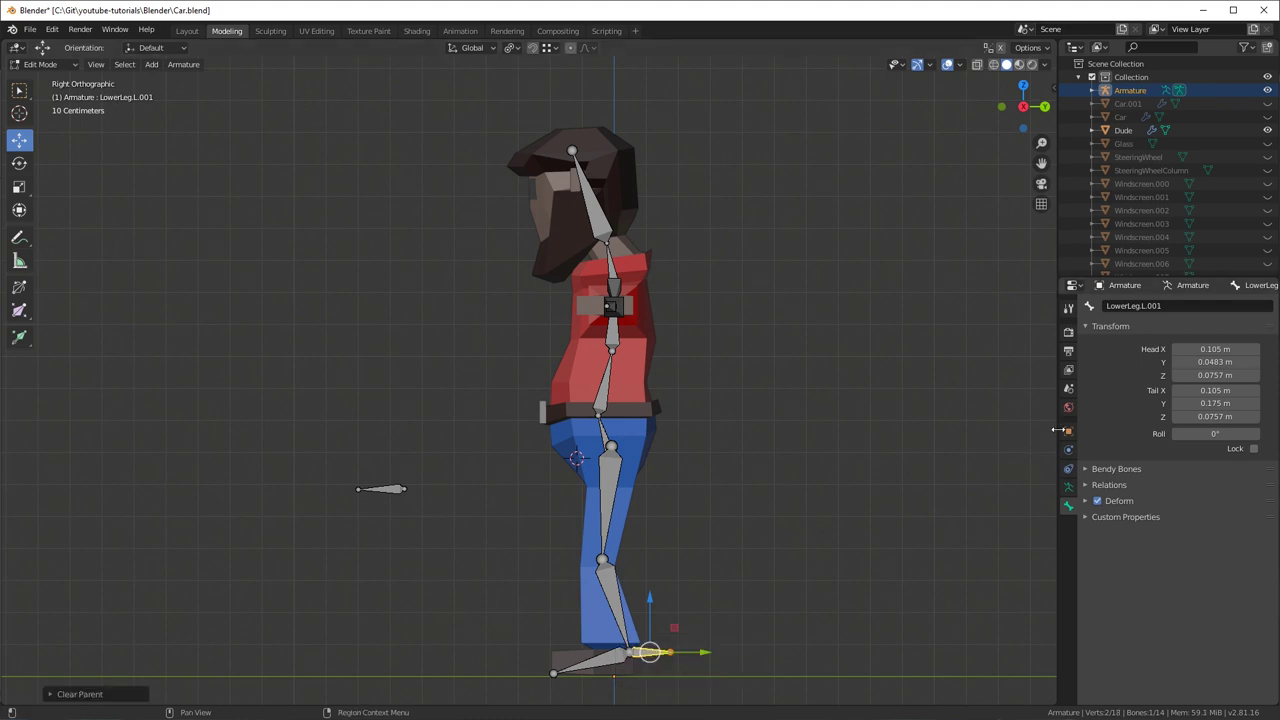
left_click(1176, 305)
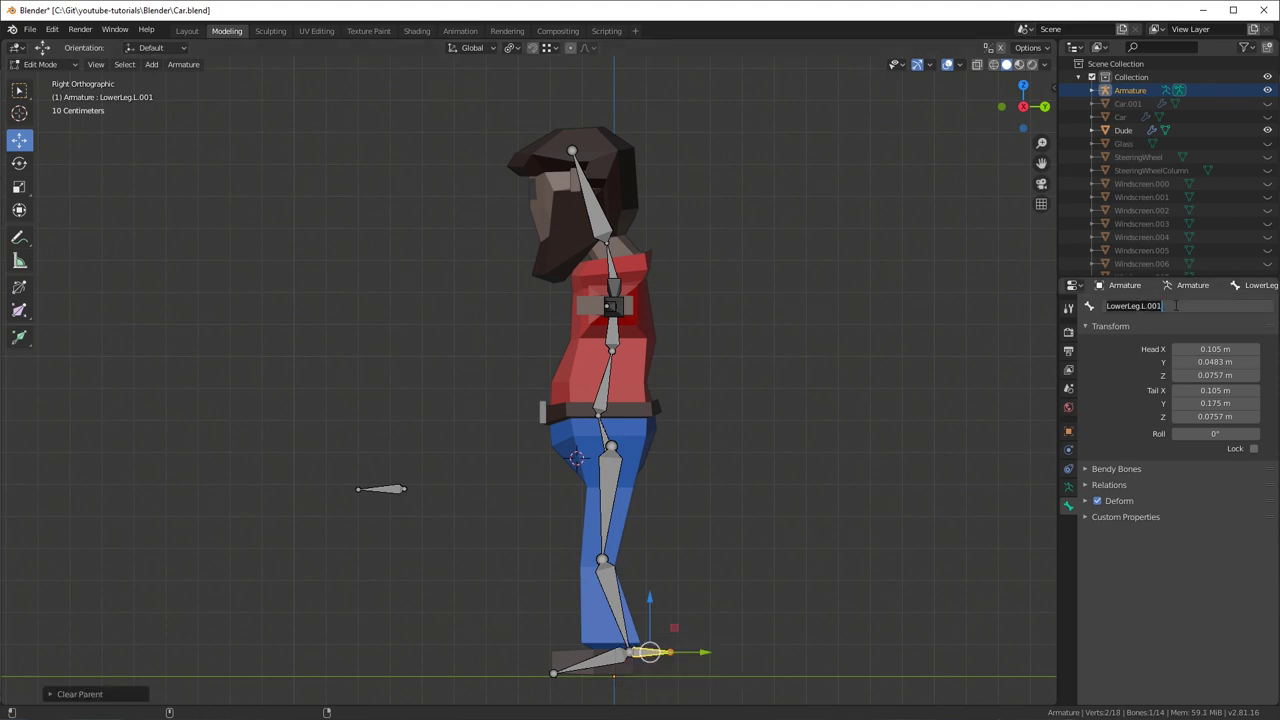
key("BackSpace")
type("IKLegTarget.L")
key("Return")
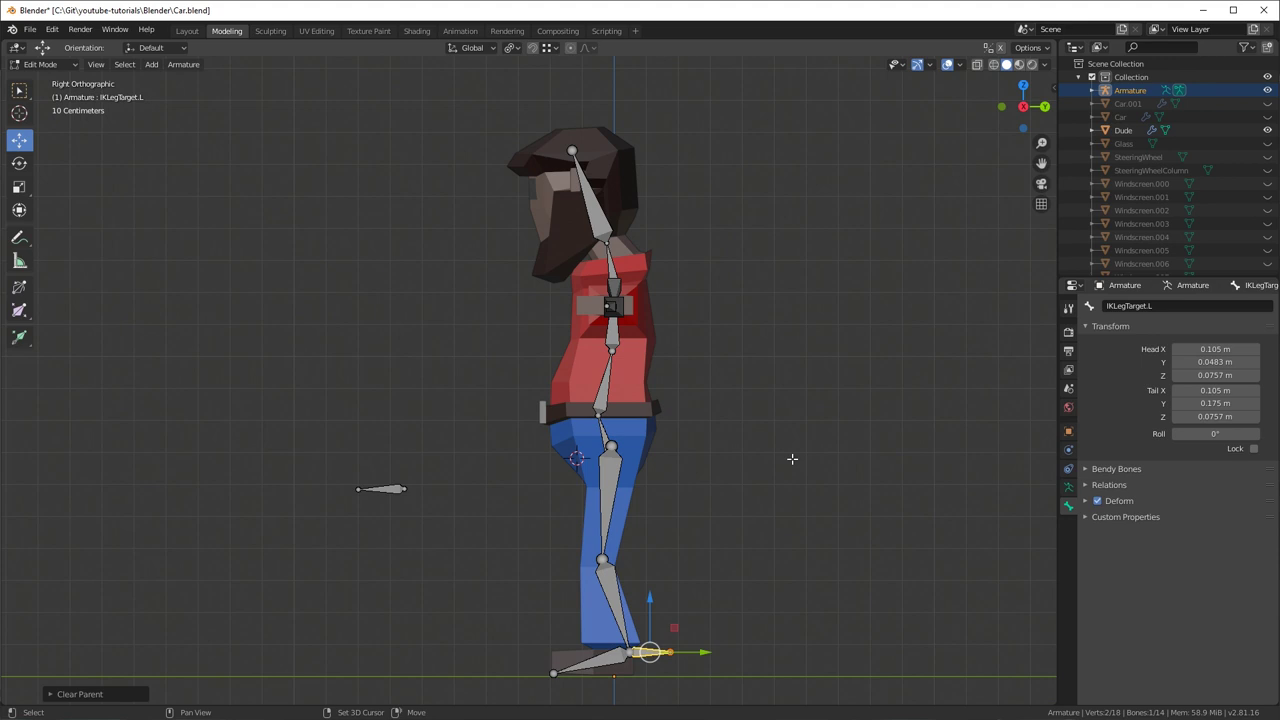
- Turn off Deform for both the IKLegTarget.L and IKLegPole.L bones
middle_click_drag(725, 504, 715, 342, "shift")
scroll(715, 342, "up", 2)
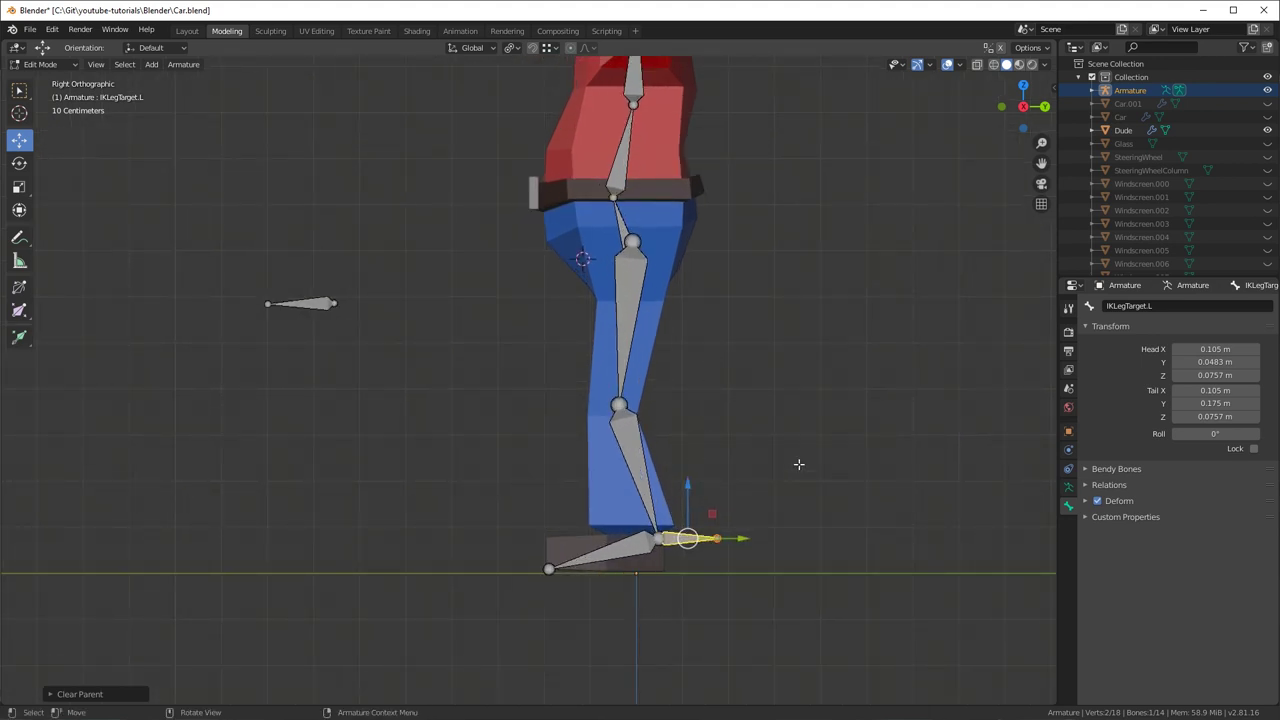
left_click(786, 492)
left_click(687, 538)
left_click(1089, 501)
left_click(1097, 501)
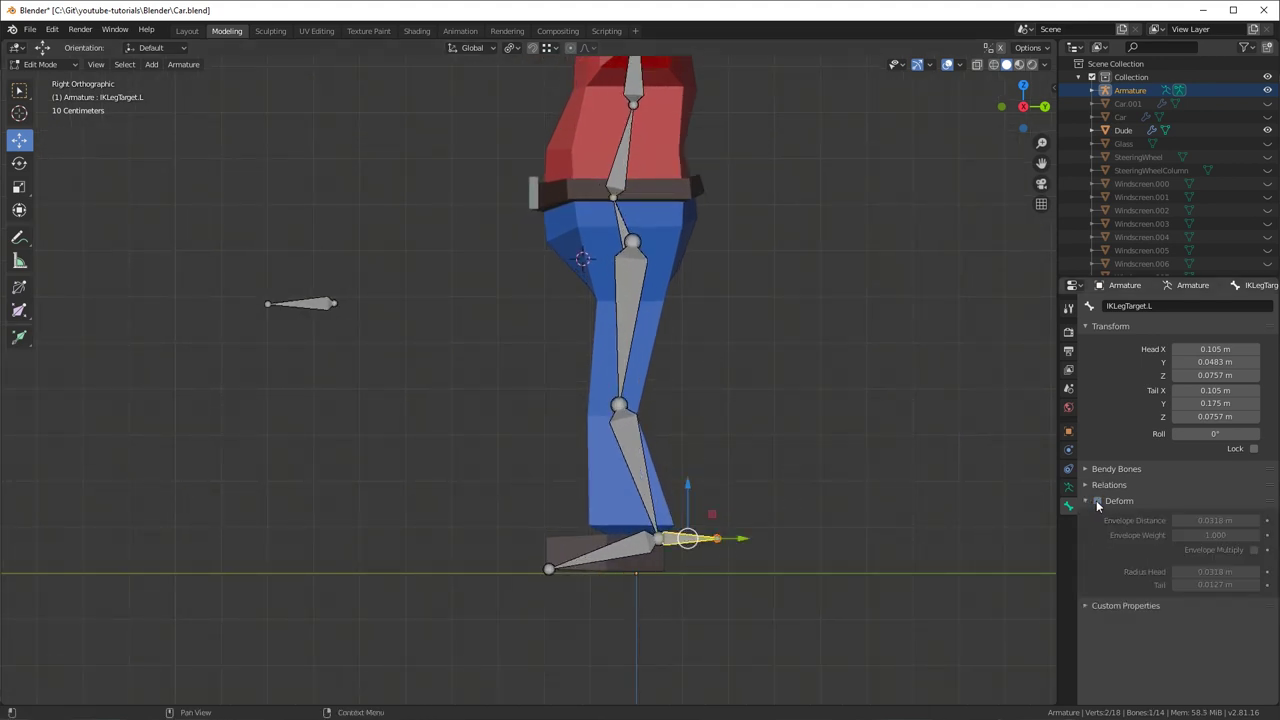
left_click(316, 307)
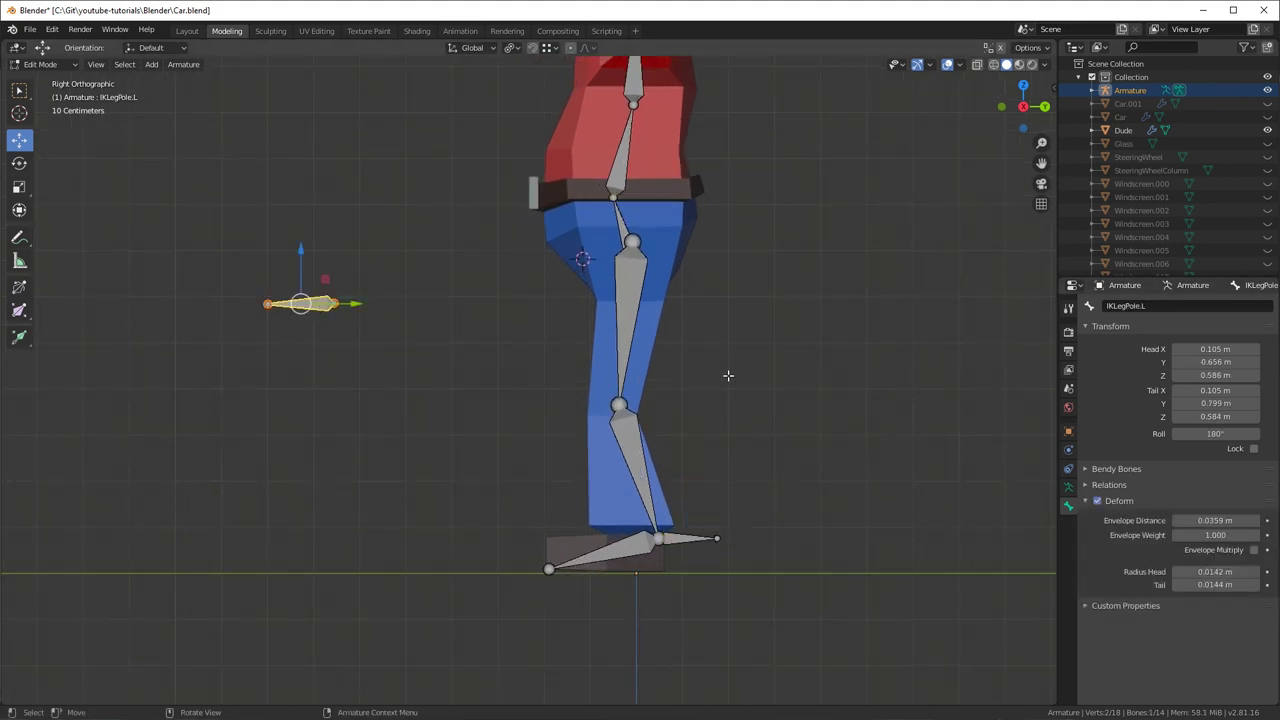
left_click(1097, 501)
left_click(789, 460)
left_click(686, 536)
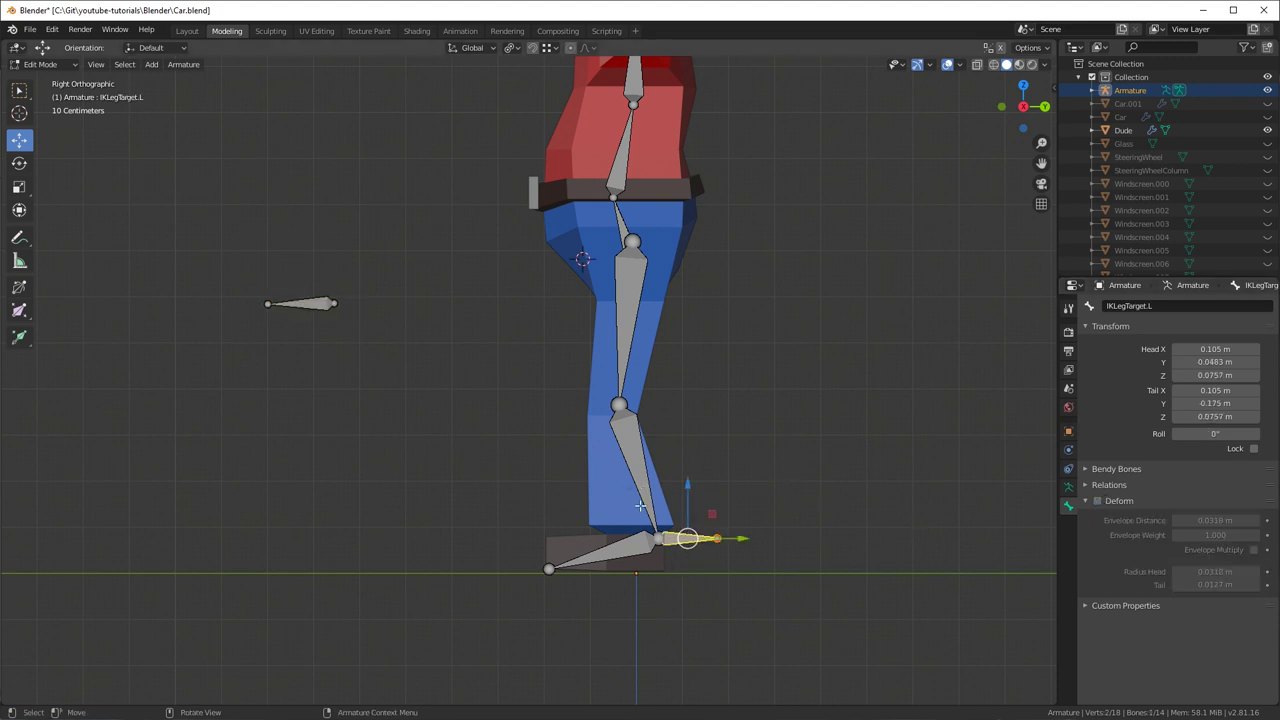
- Switch to Pose Mode with LowerLeg.L selected and add an Inverse Kinematics bone constraint to it
left_click(652, 468)
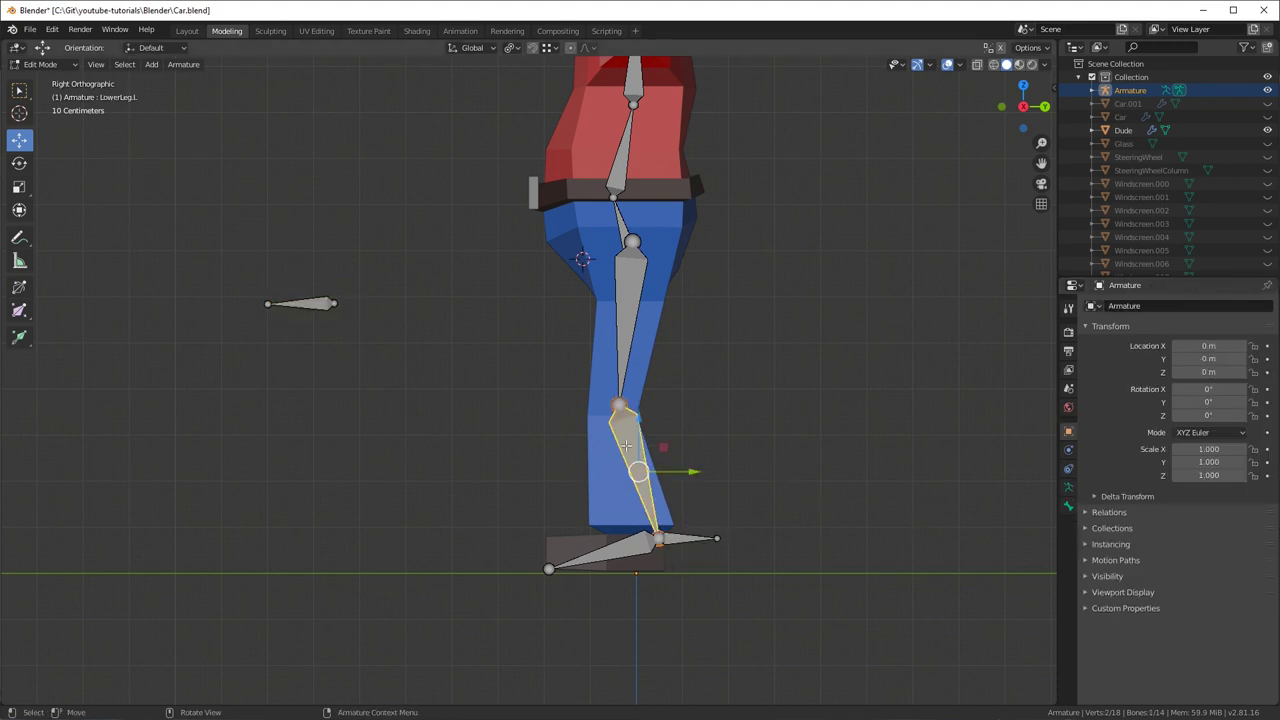
key("ctrl+Tab")
left_click(625, 518)
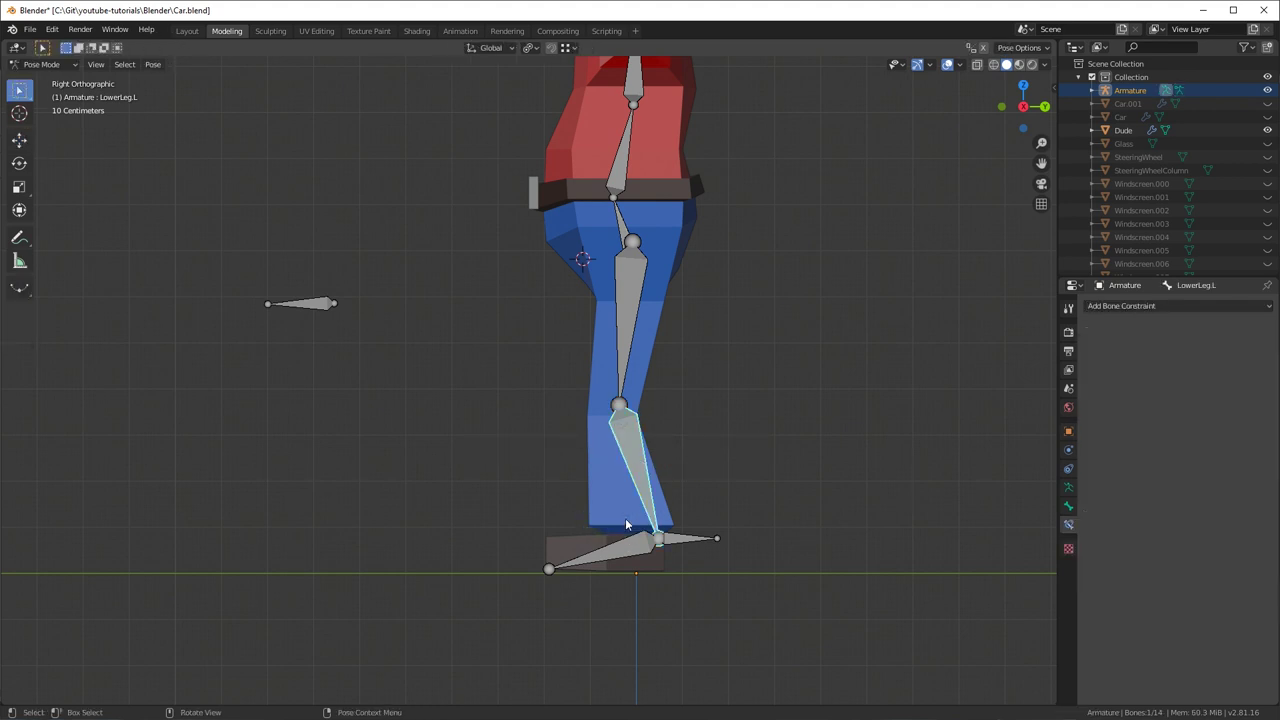
left_click(1158, 308)
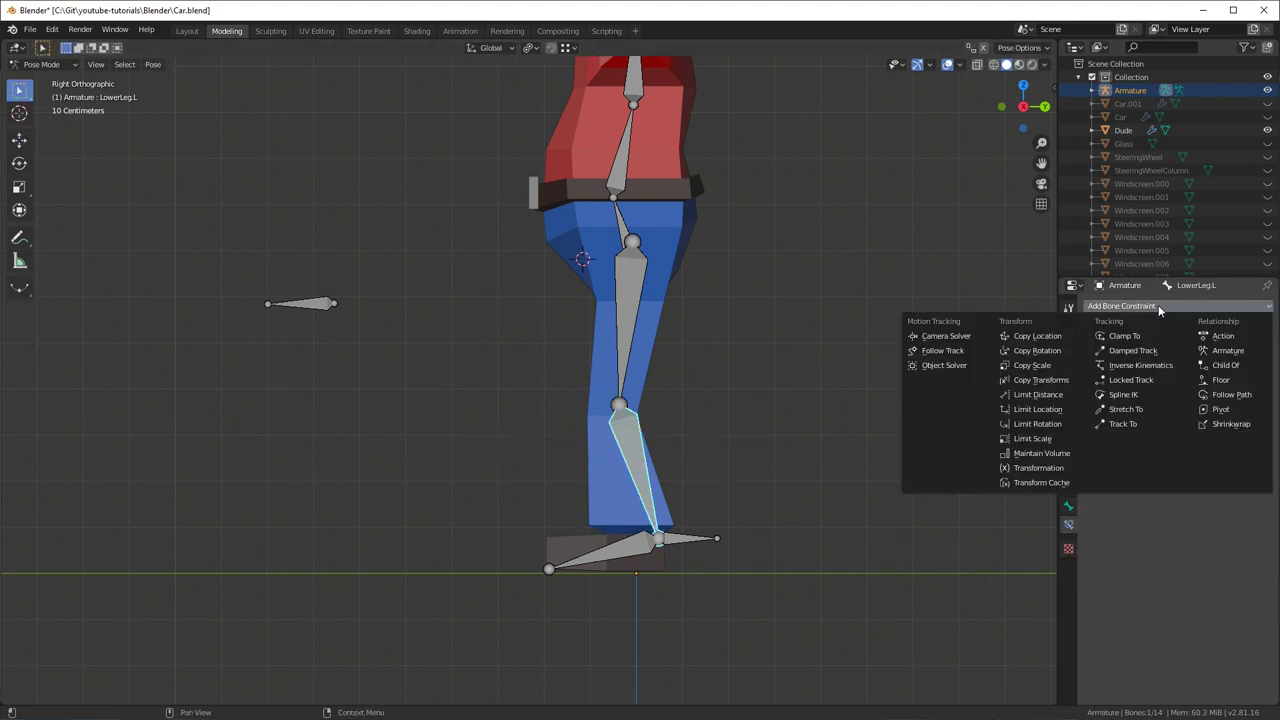
left_click(1166, 365)
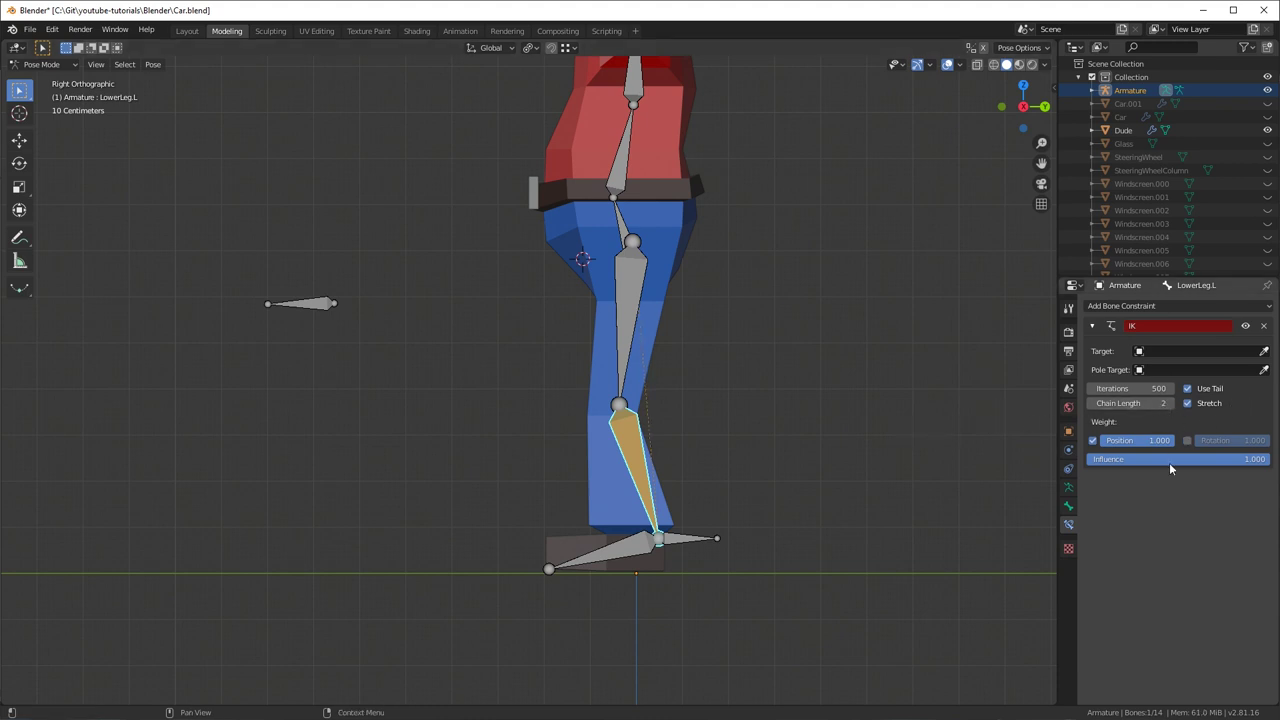
- Set the IK constraint's target to Armature bone IKLegTarget.L and its pole target to Armature bone IKLegPole.L
left_click(1200, 351)
left_click(1204, 370)
left_click(1205, 369)
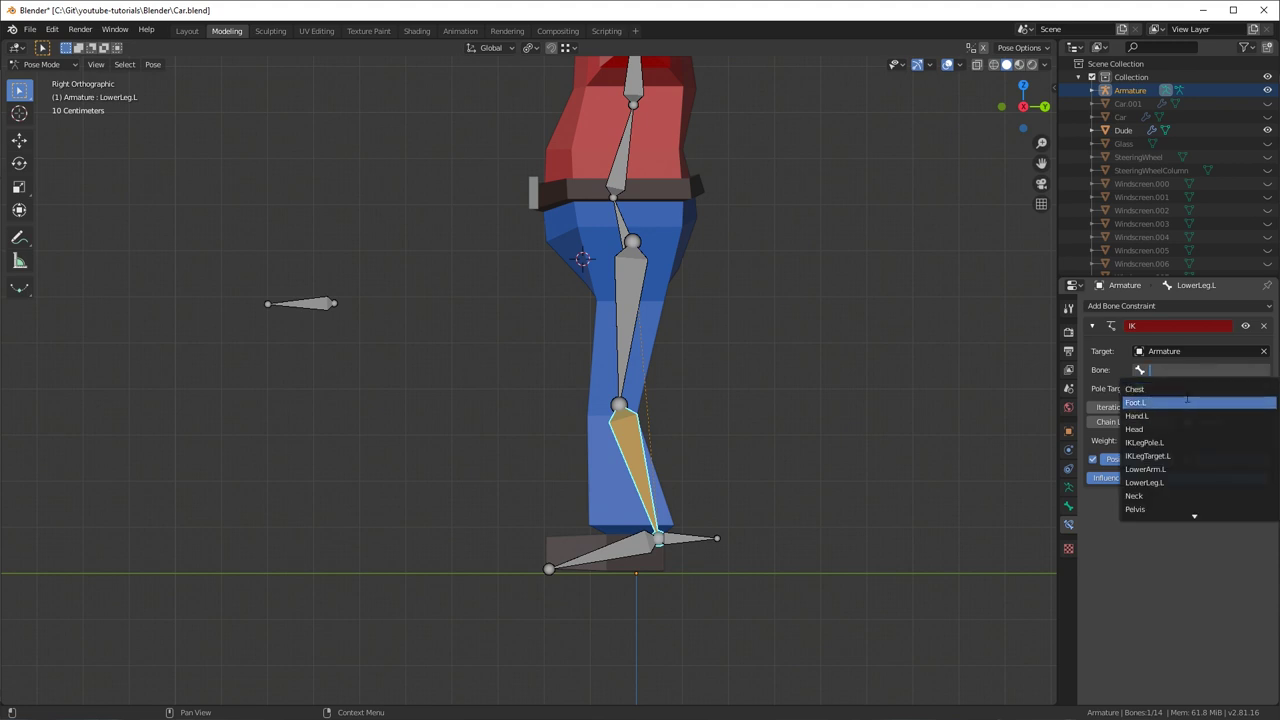
left_click(1176, 456)
key("e")
left_click(320, 302)
left_click(1248, 407)
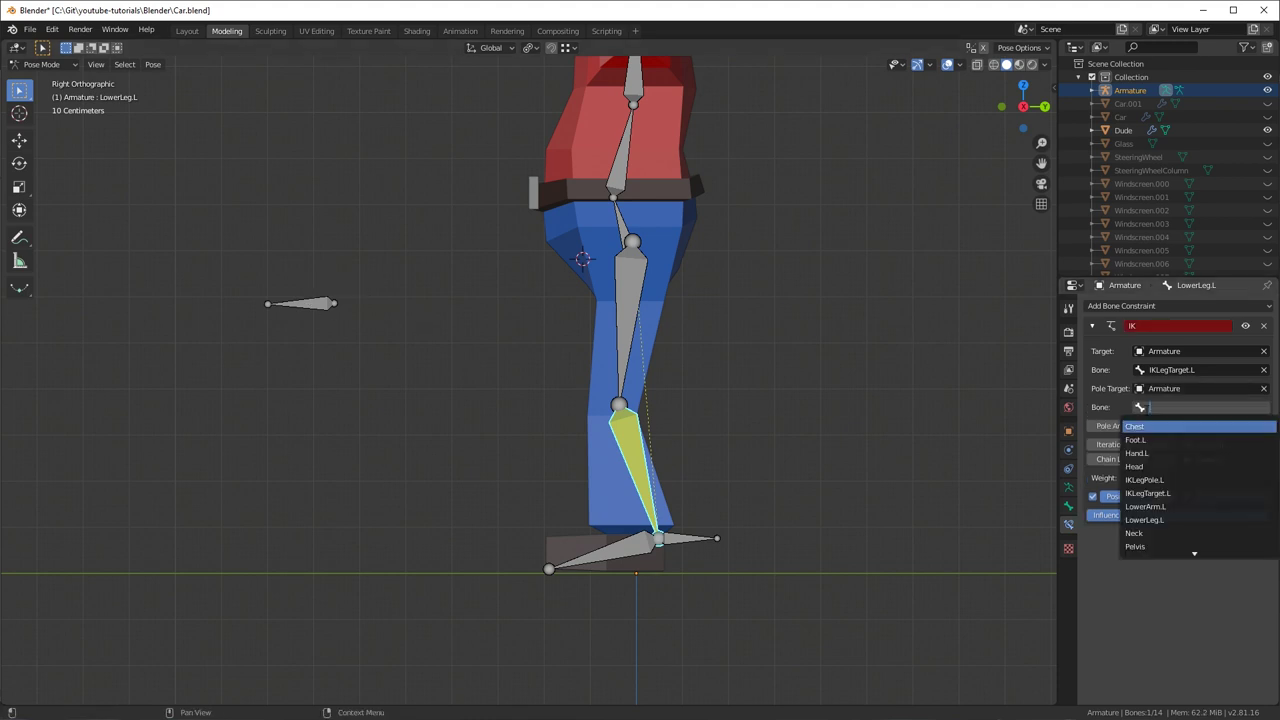
left_click(1145, 480)
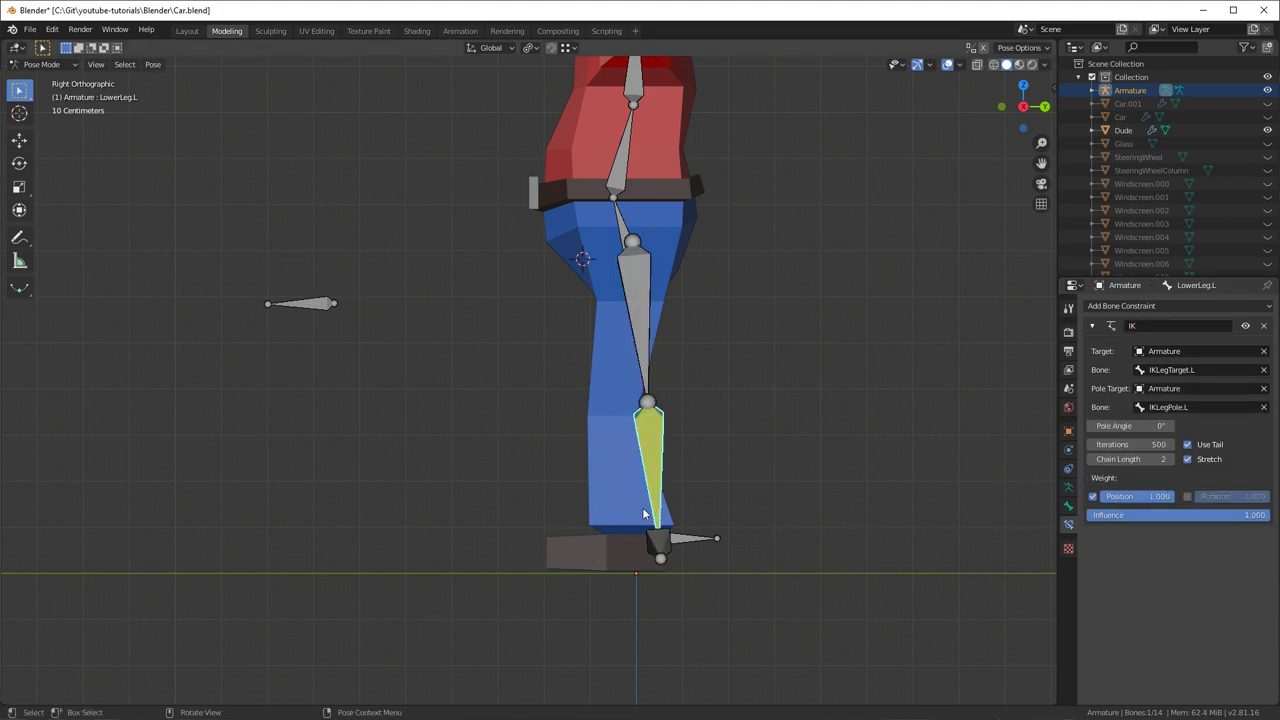
- Set the pole angle of LowerLeg.L's IK constraint to 90°
left_click(1164, 427)
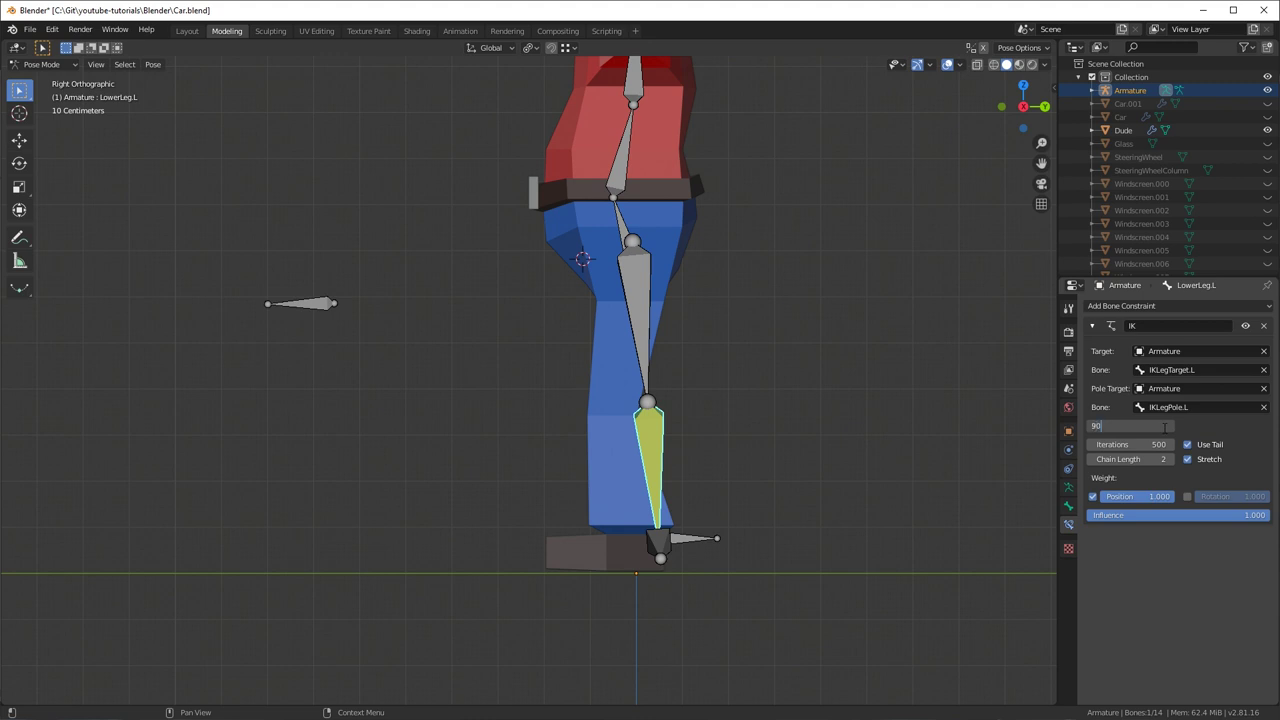
type("90")
key("Return")
- Test the knee bend by moving IKLegTarget.L upward and cancel the move
left_click(697, 540)
key("g")
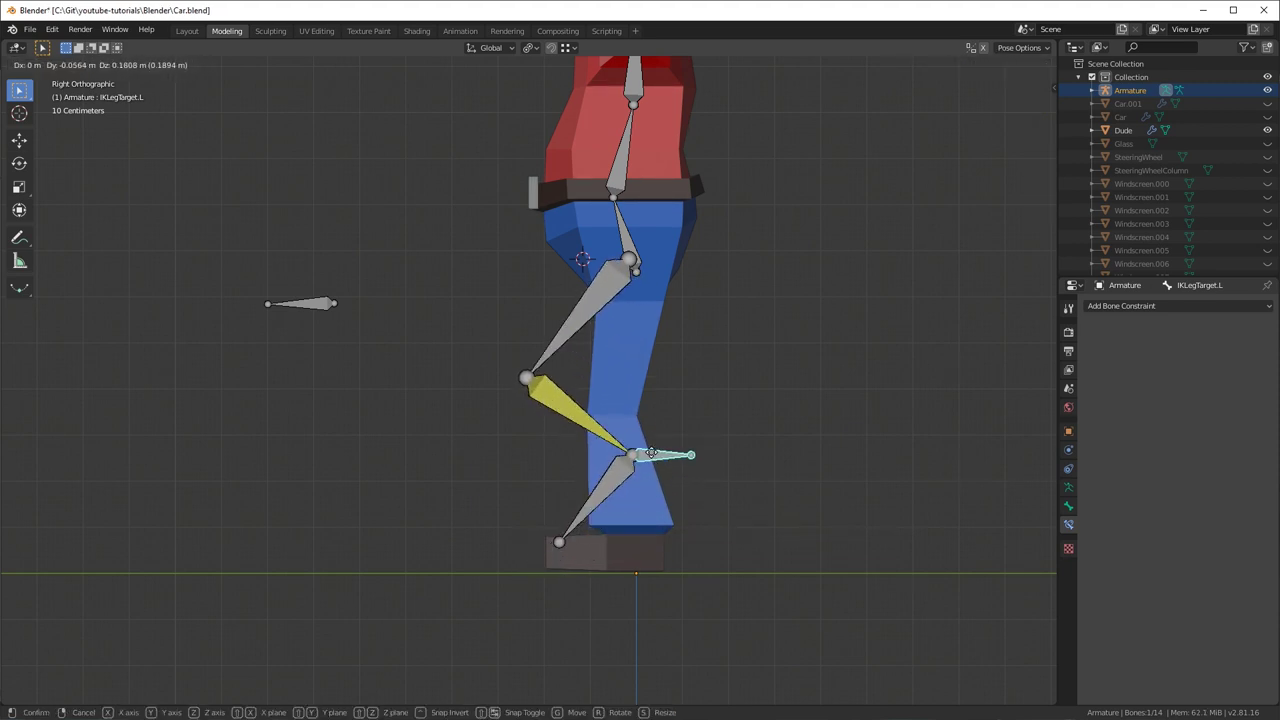
left_click(679, 533)
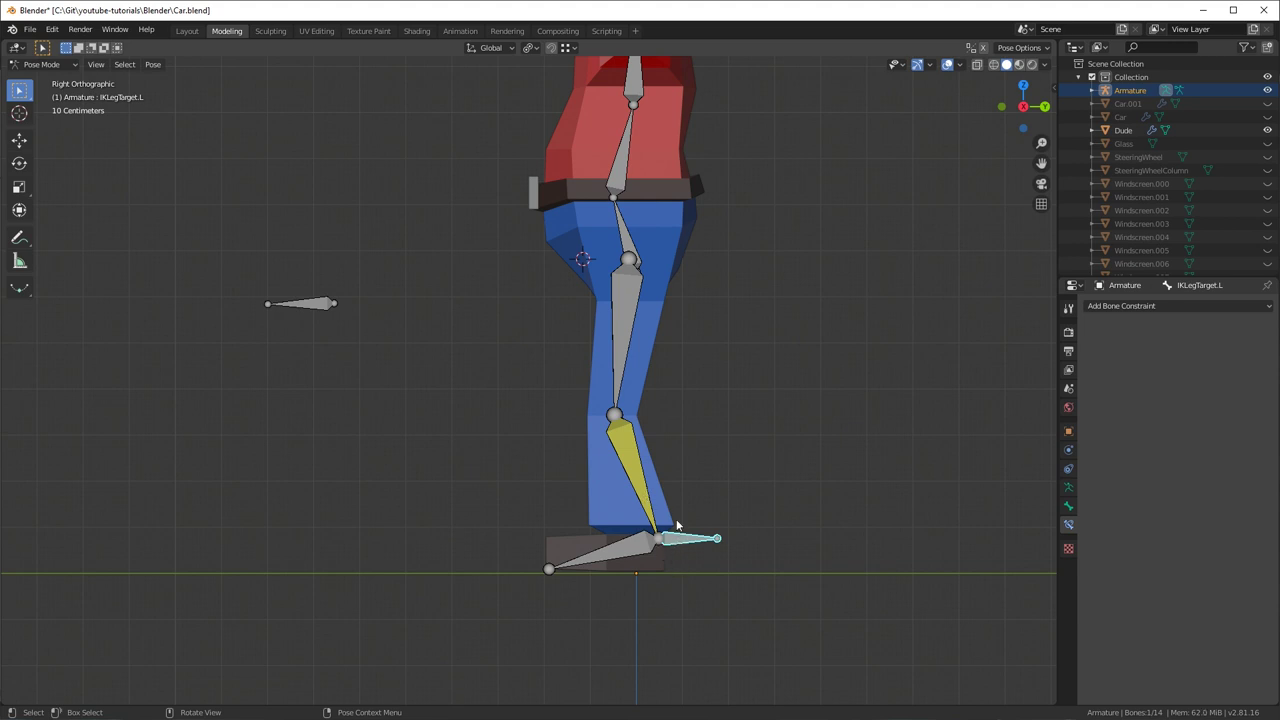
- Add a Copy Rotation constraint to Foot.L with Armature as target and IKLegTarget.L as target bone
left_click(614, 556)
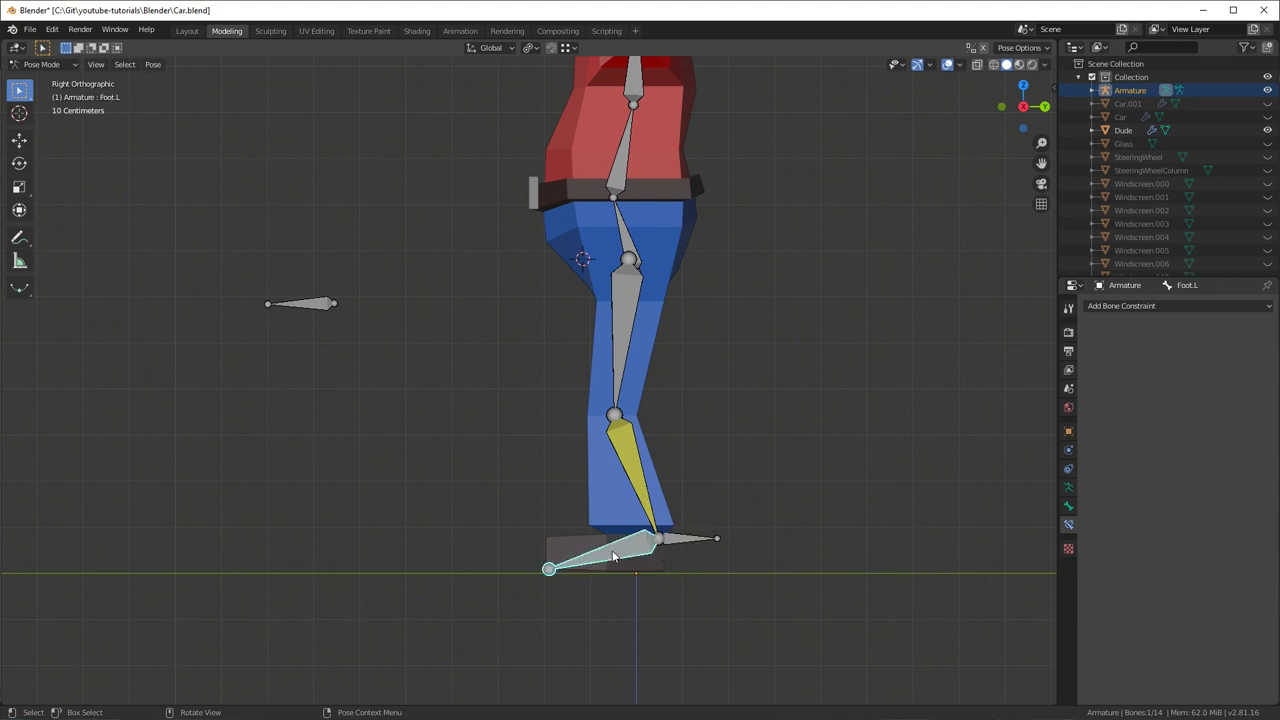
left_click(1144, 308)
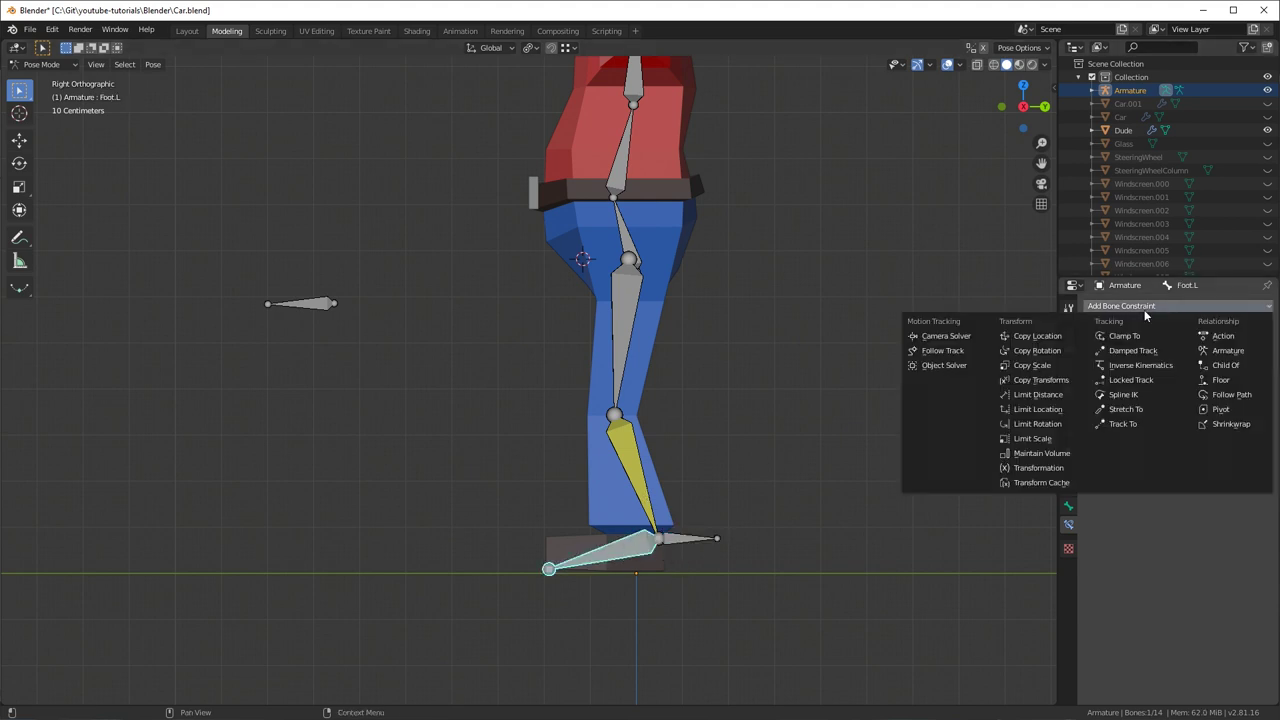
left_click(1068, 351)
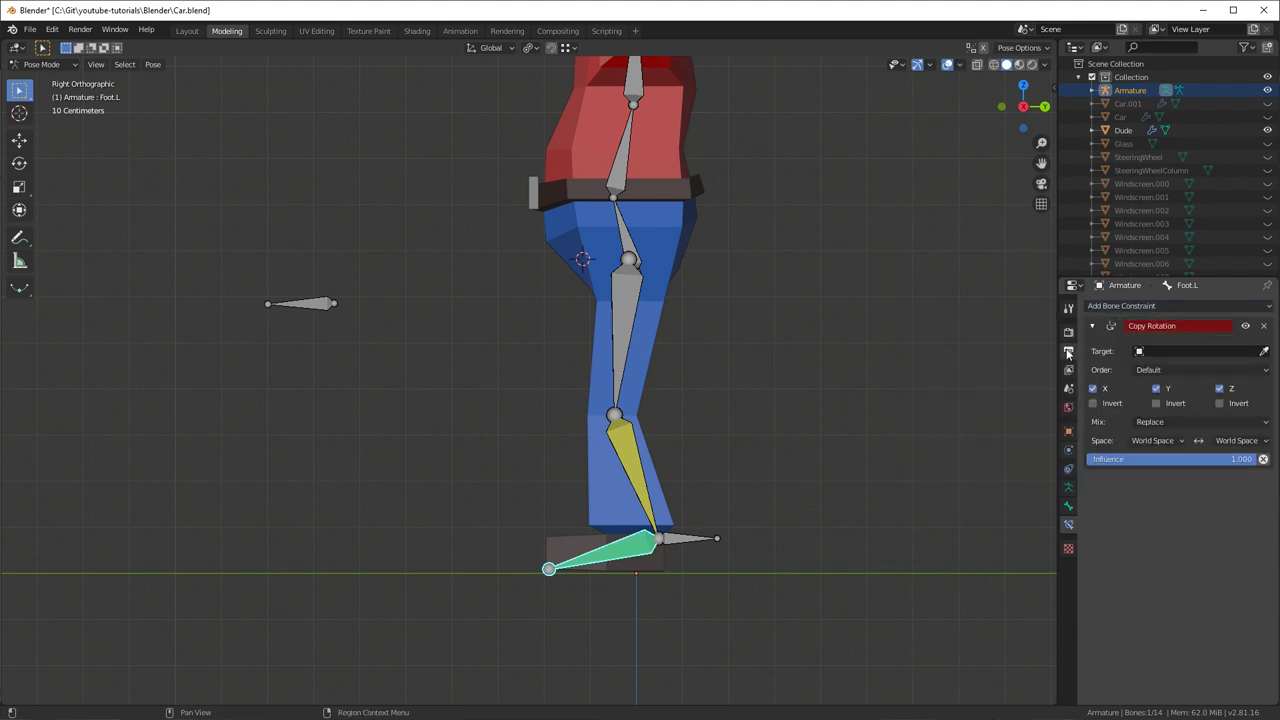
left_click(1264, 352)
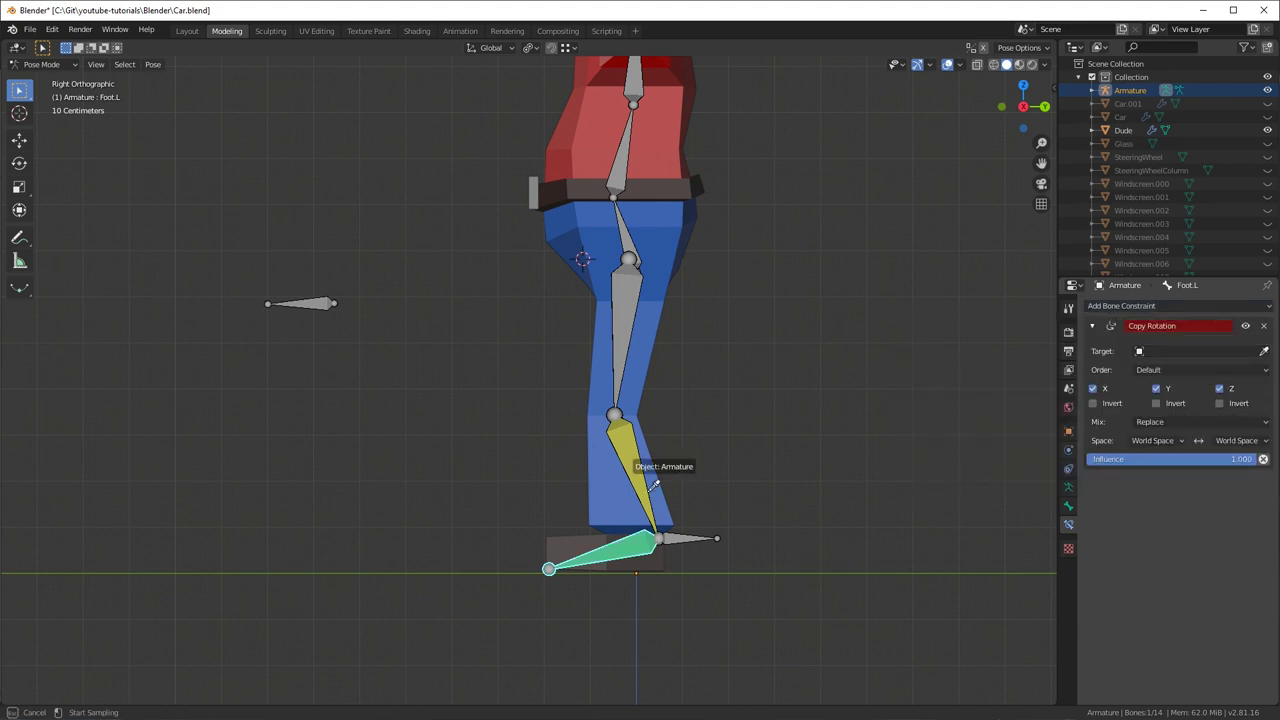
left_click(689, 533)
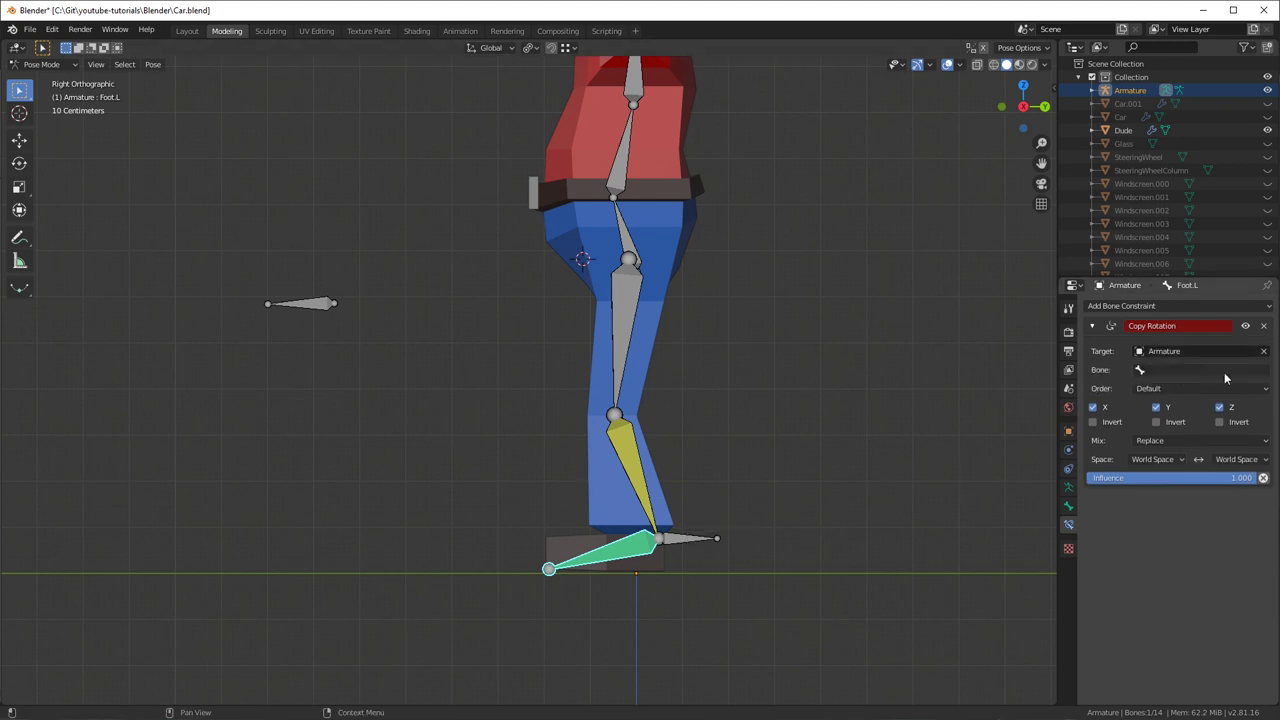
left_click(1216, 371)
left_click(1192, 455)
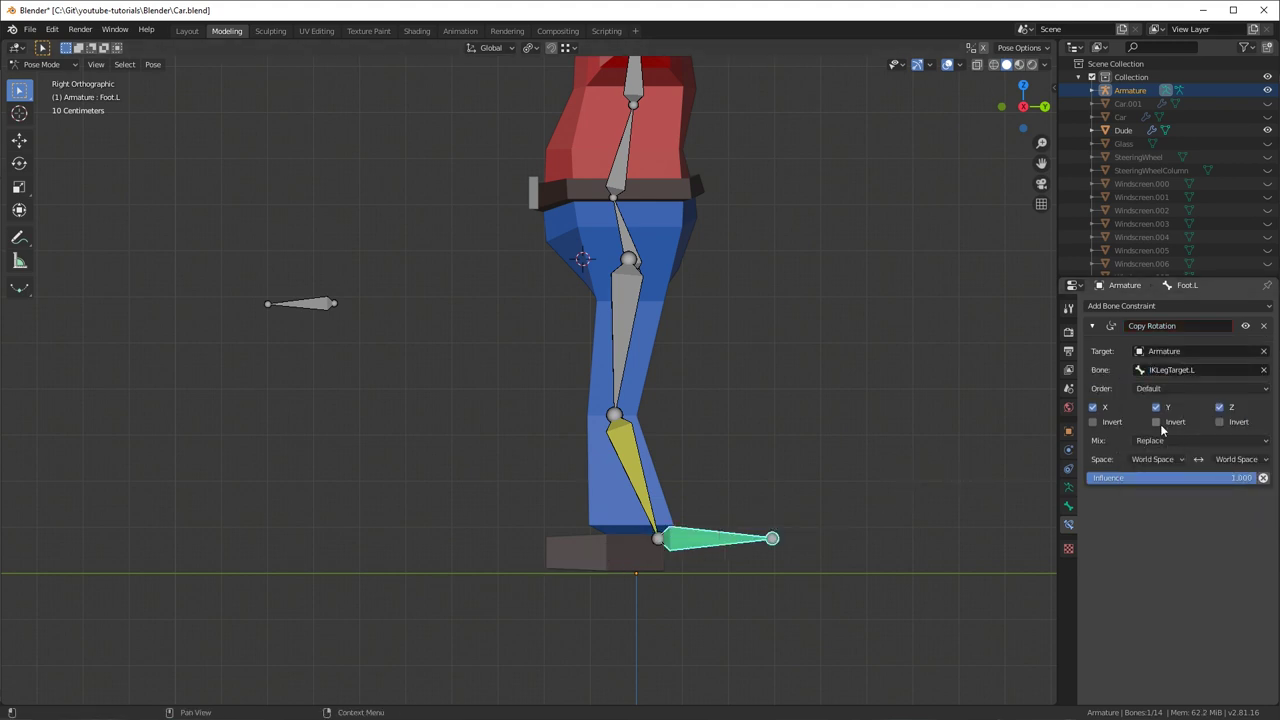
- Set both the target space and owner space of Foot.L's Copy Rotation constraint to Local Space
left_click(1172, 460)
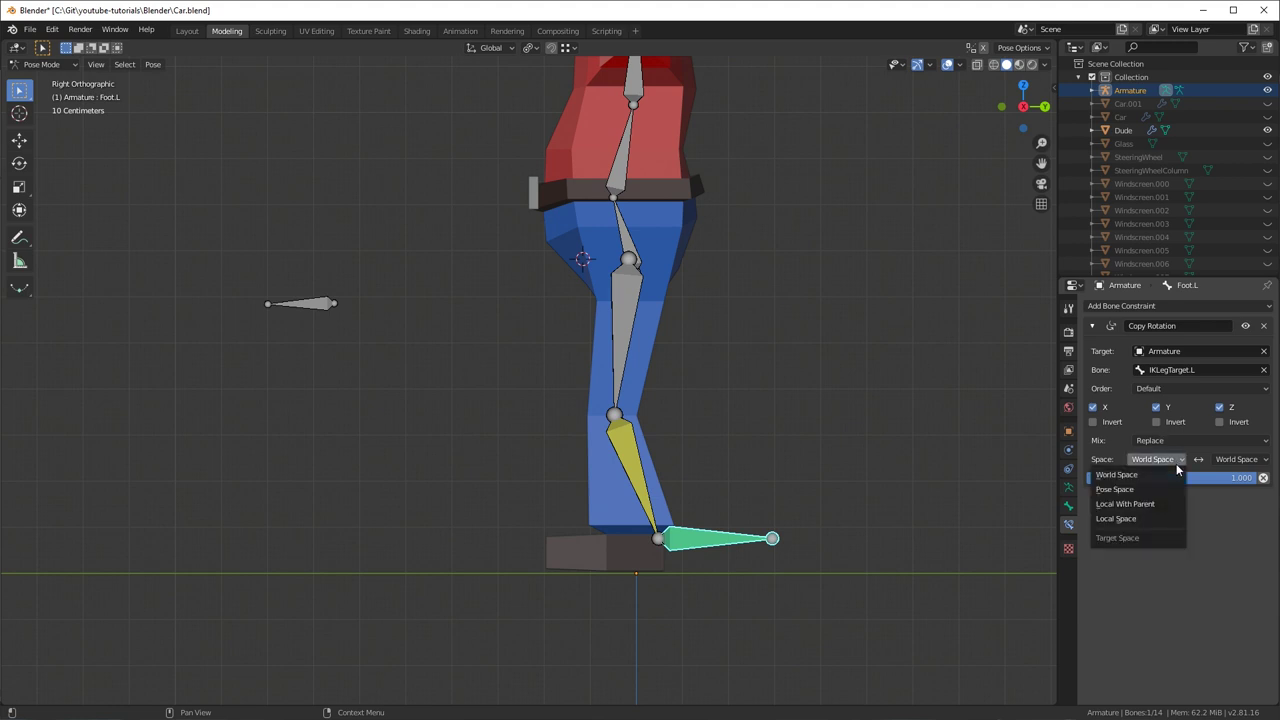
left_click(1148, 519)
left_click(1237, 459)
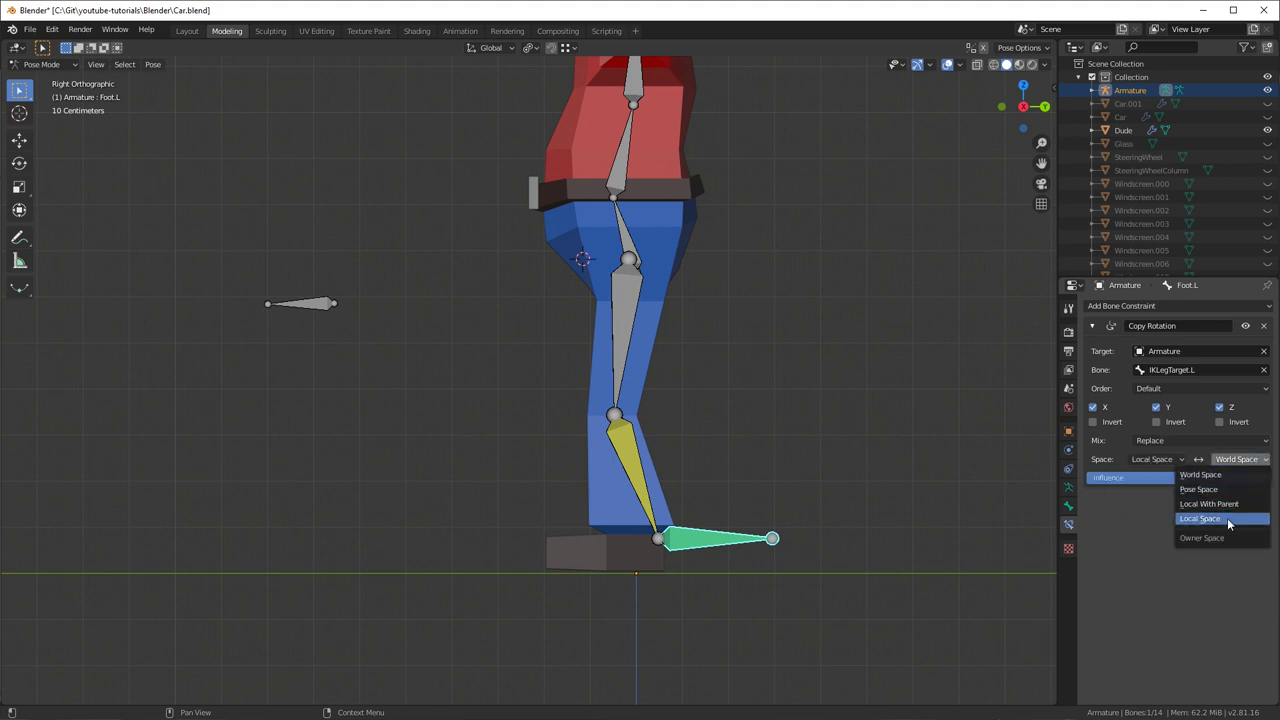
left_click(1226, 519)
- Test how the foot follows the leg by moving IKLegTarget.L and cancel the move
left_click(673, 537)
key("g")
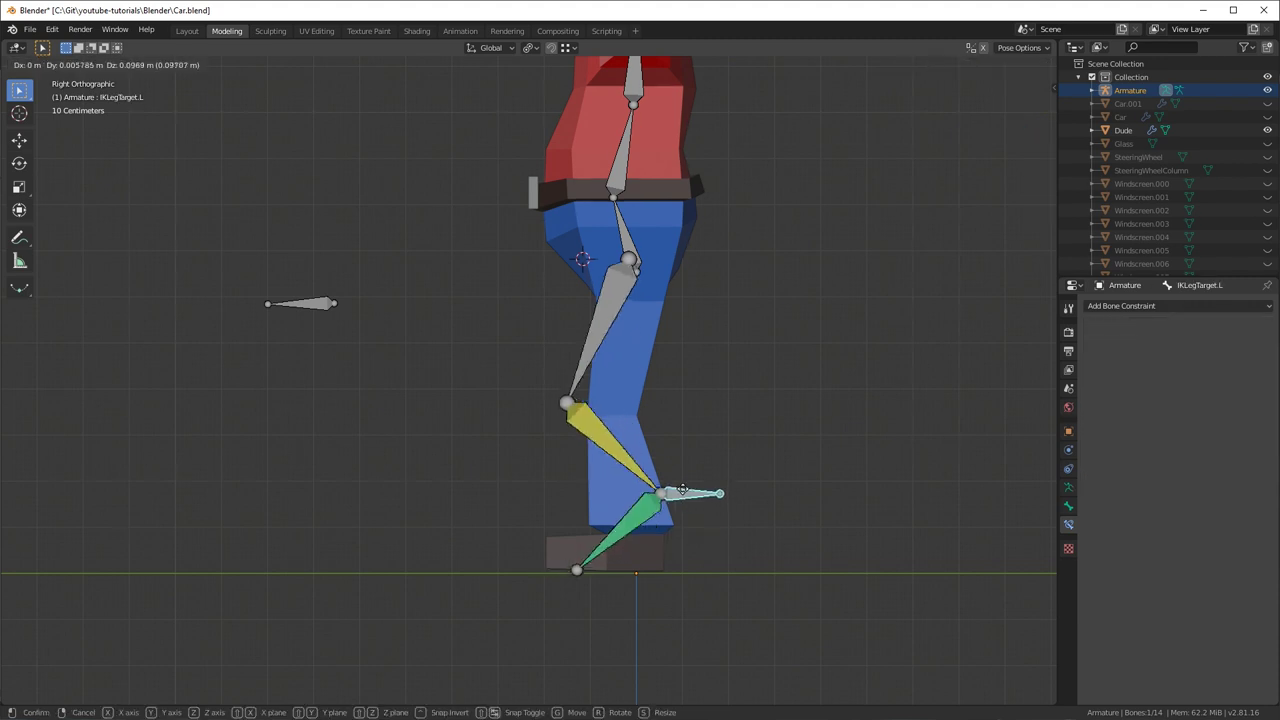
right_click(726, 500)
- Turn off Inherit Rotation in the bone relations of Foot.L
left_click(605, 553)
left_click(1069, 507)
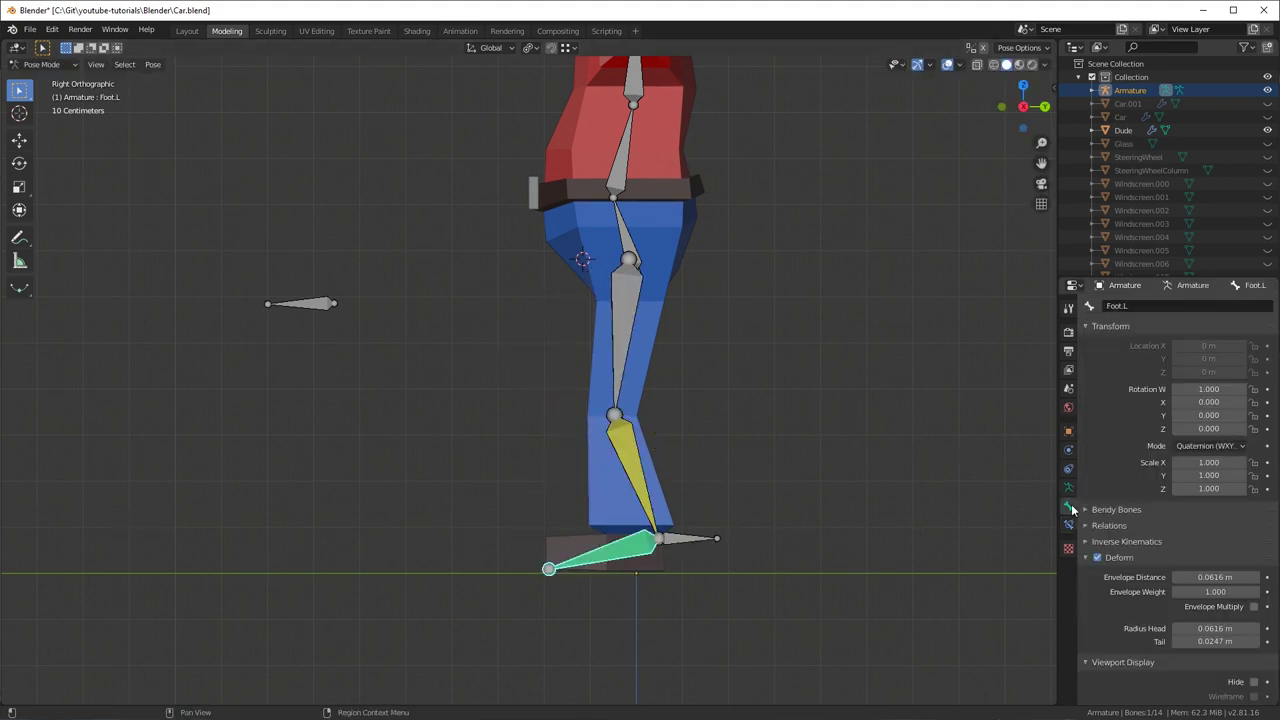
left_click(1086, 525)
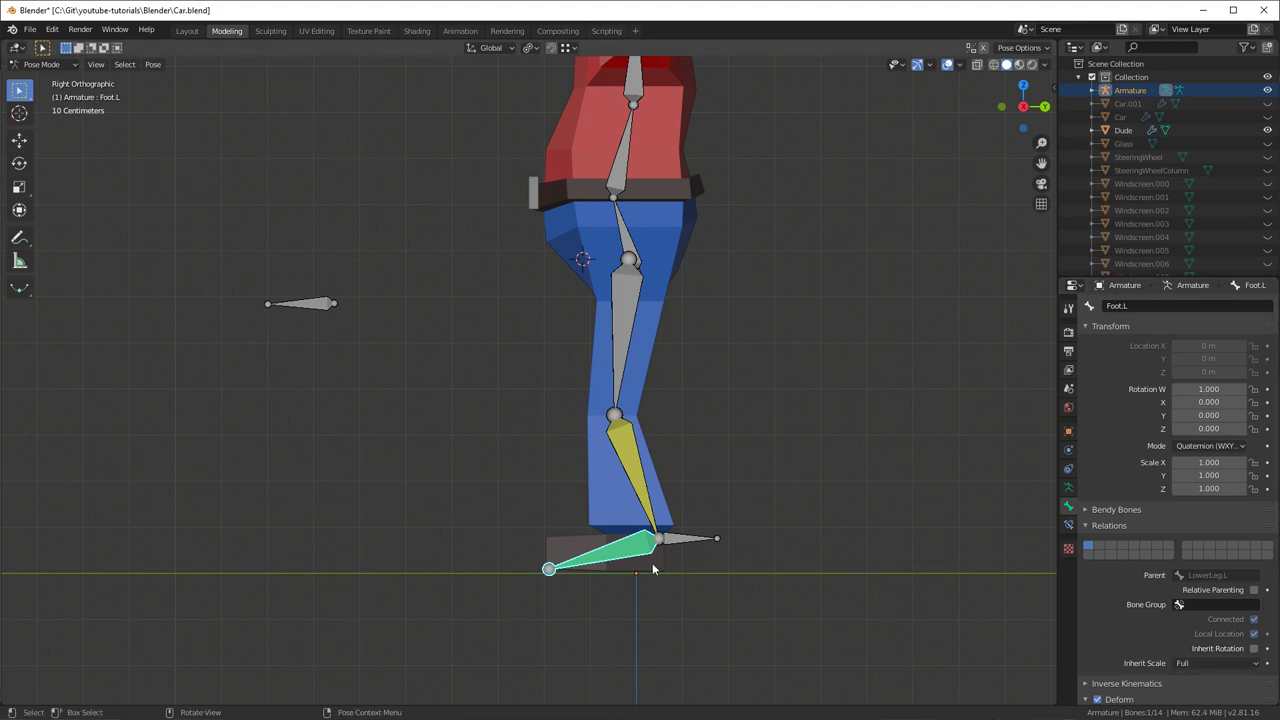
- Test the foot's behaviour by moving and rotating IKLegTarget.L, cancelling both transforms
left_click(673, 537)
key("g")
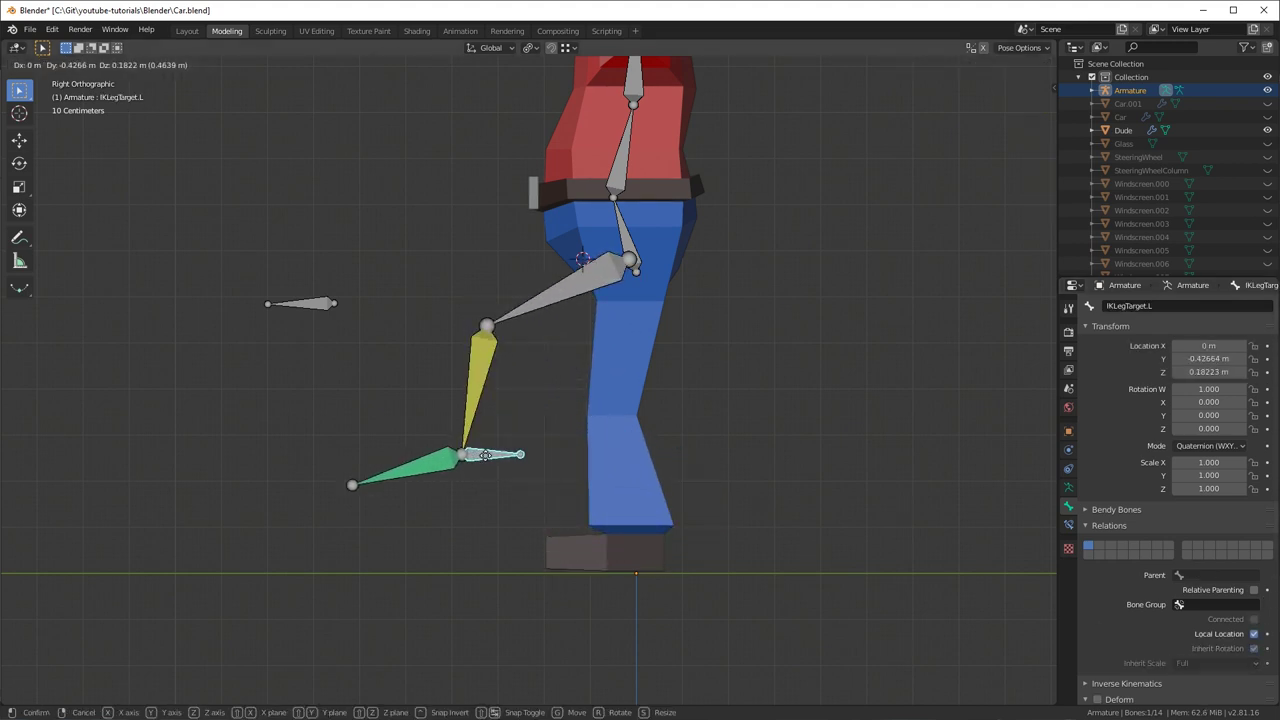
key("Escape")
key("r")
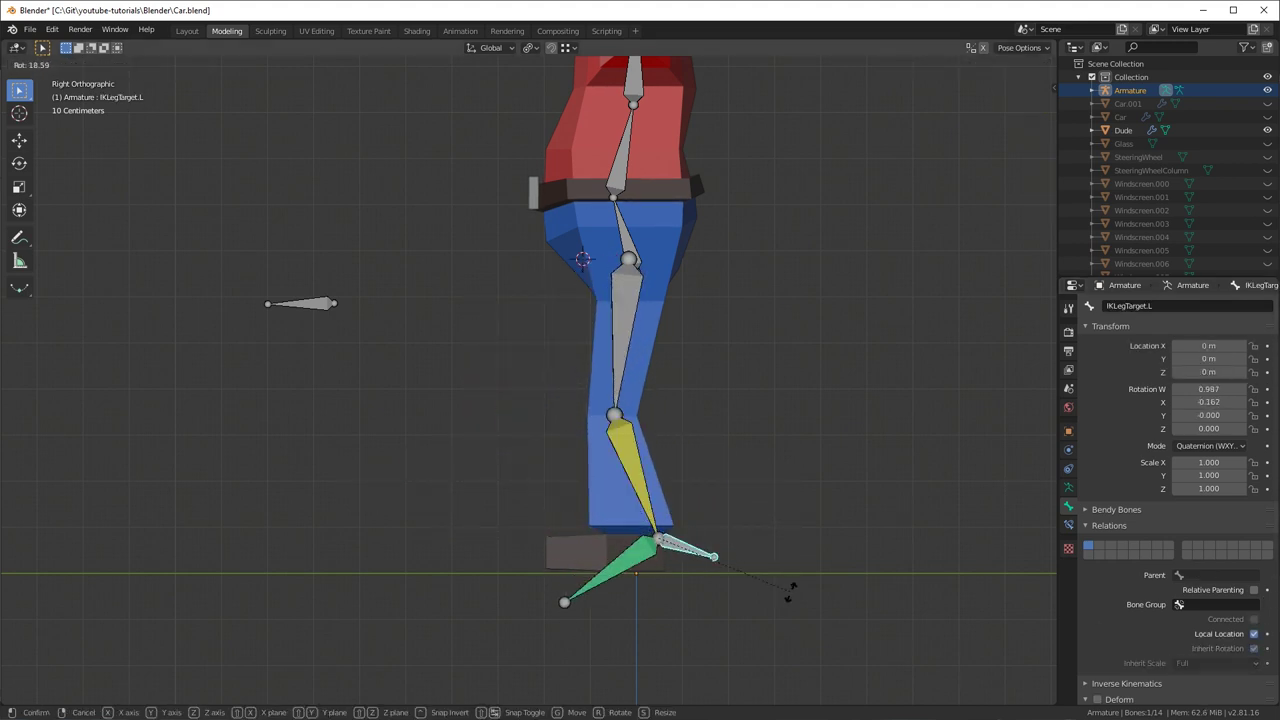
key("Escape")
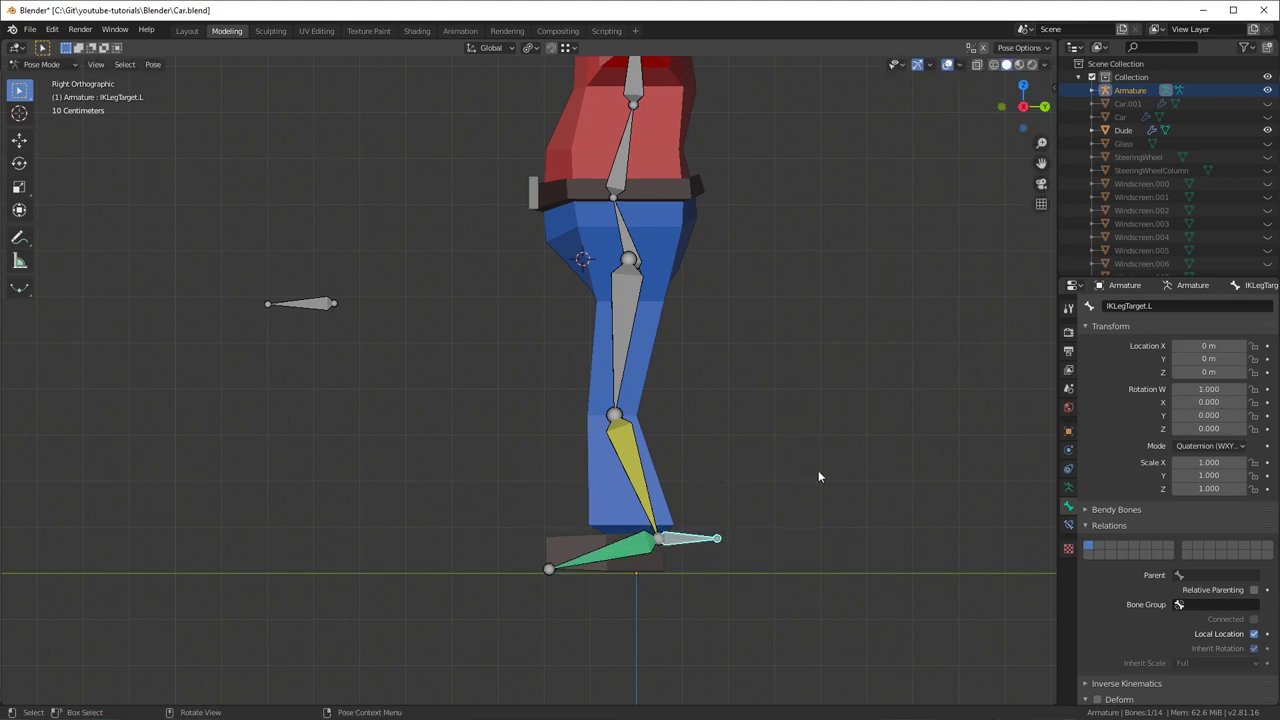
- Check Foot.L's Copy Rotation constraint and test it by rotating IKLegTarget.L in the side view, cancelling the rotation
left_click(650, 543)
left_click(1068, 524)
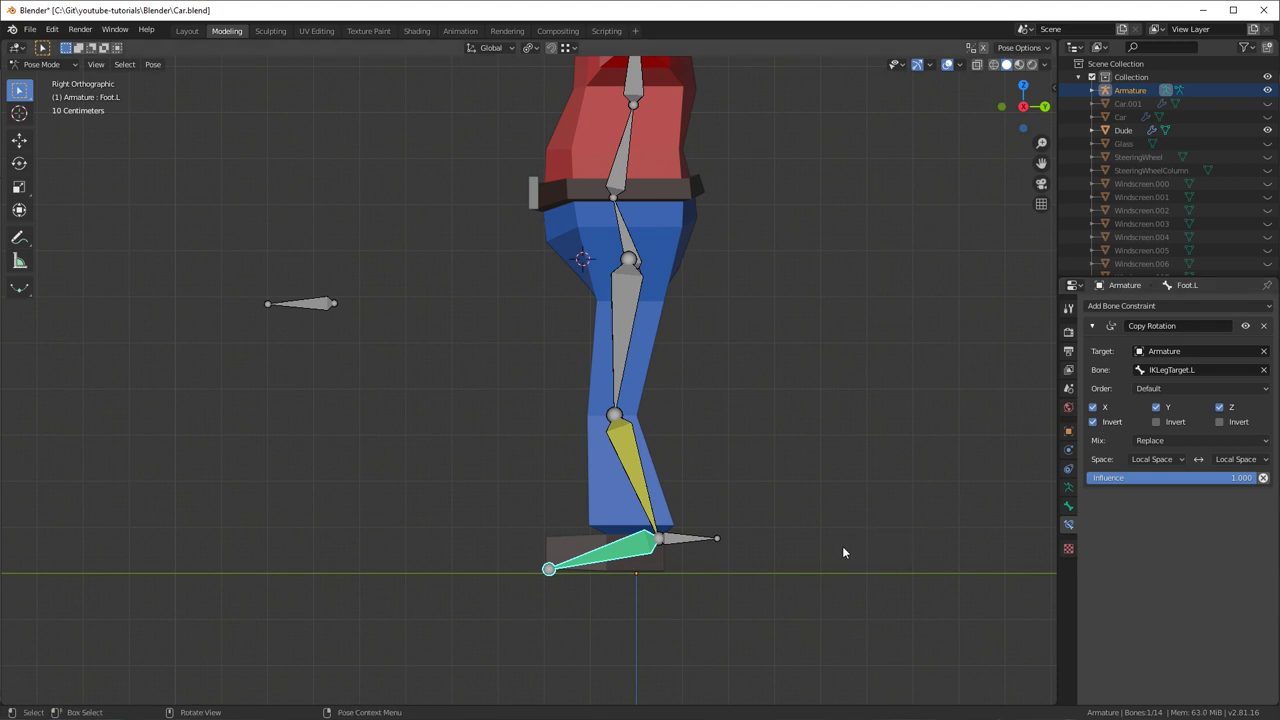
left_click(667, 537)
key("r")
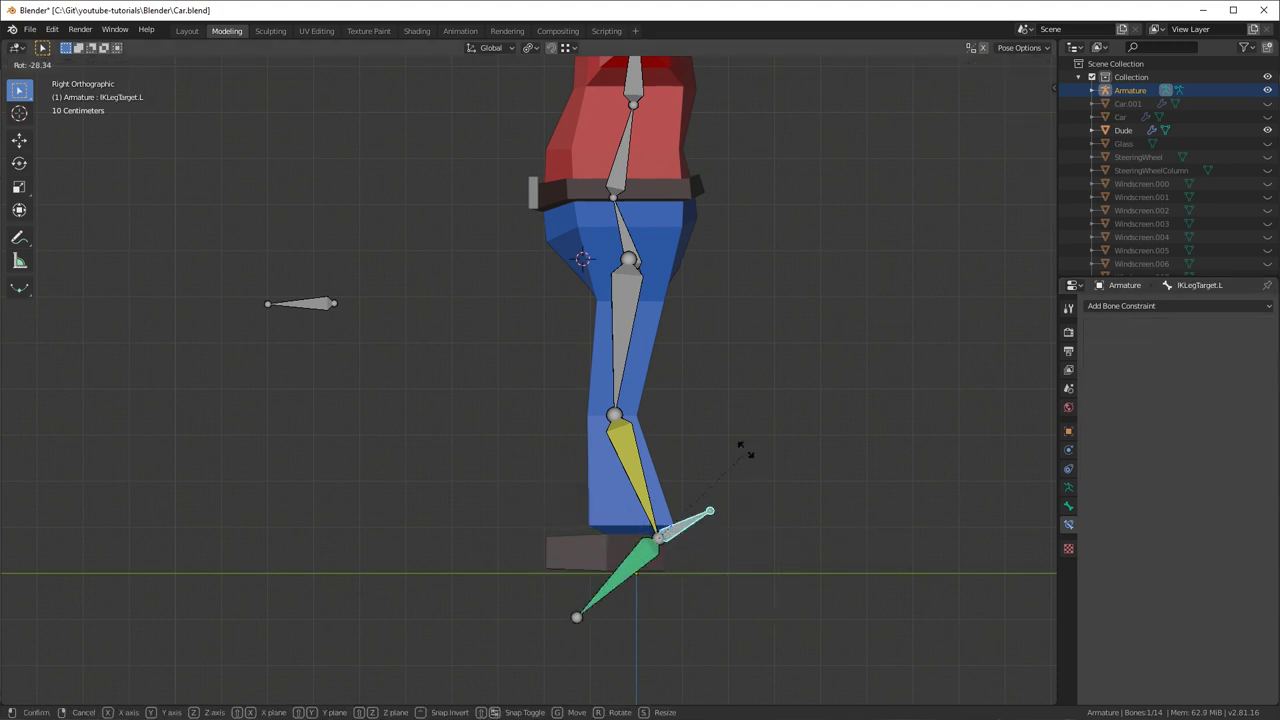
left_click(768, 485)
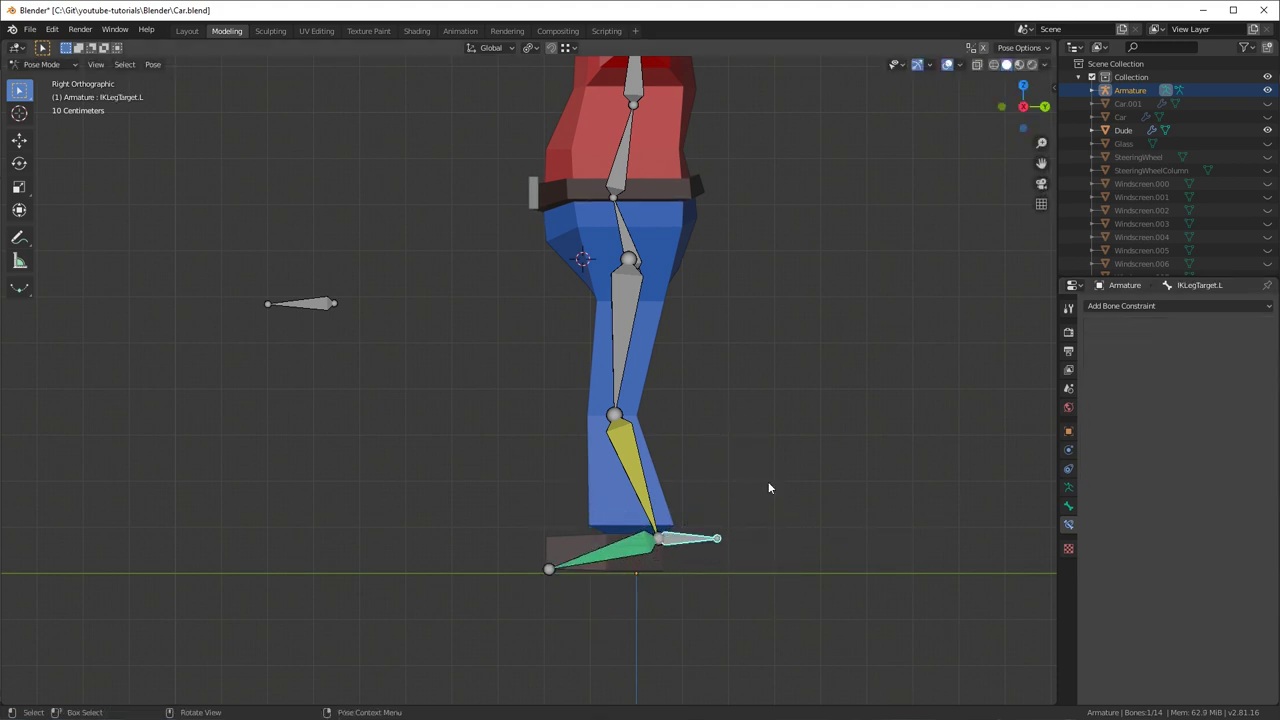
- Test the left foot's sideways turn by rotating IKLegTarget.L from the bottom view, and cancel the rotation
key("KP_1")
key("KP_4")
key("KP_1")
key("KP_6")
key("KP_7")
key("KP_3")
key("KP_7")
key("ctrl+KP_7")
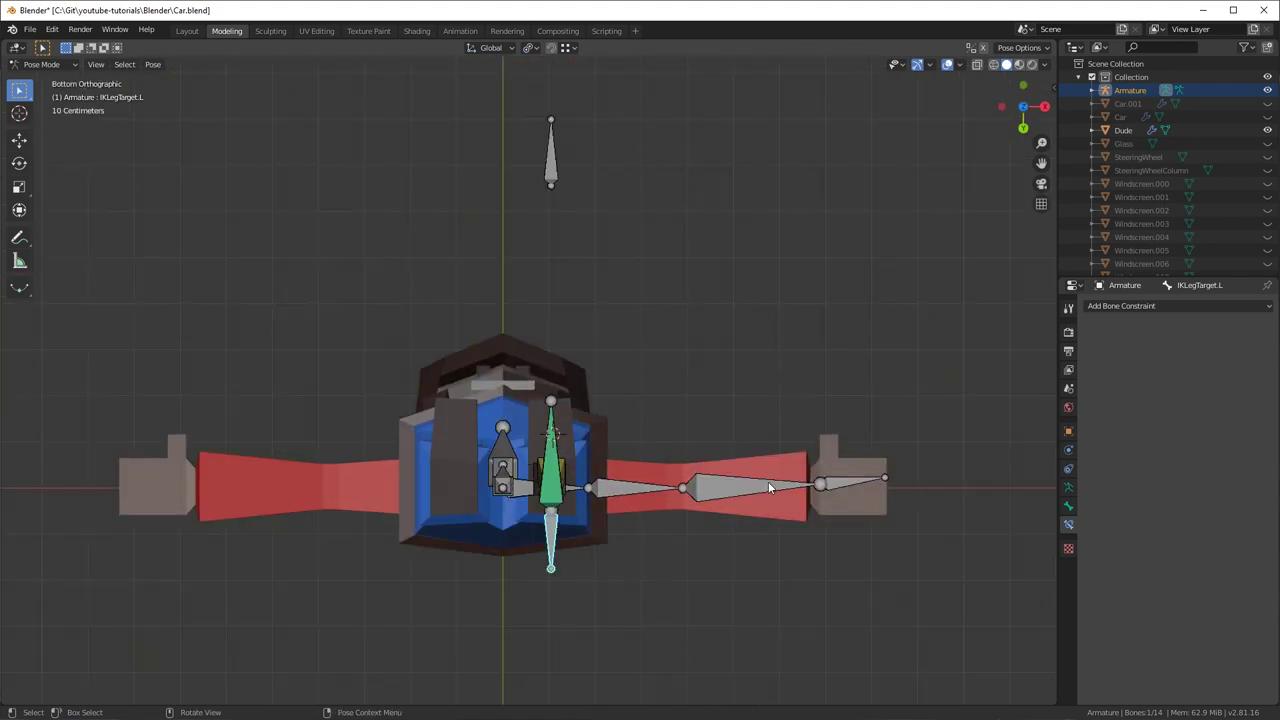
key("r")
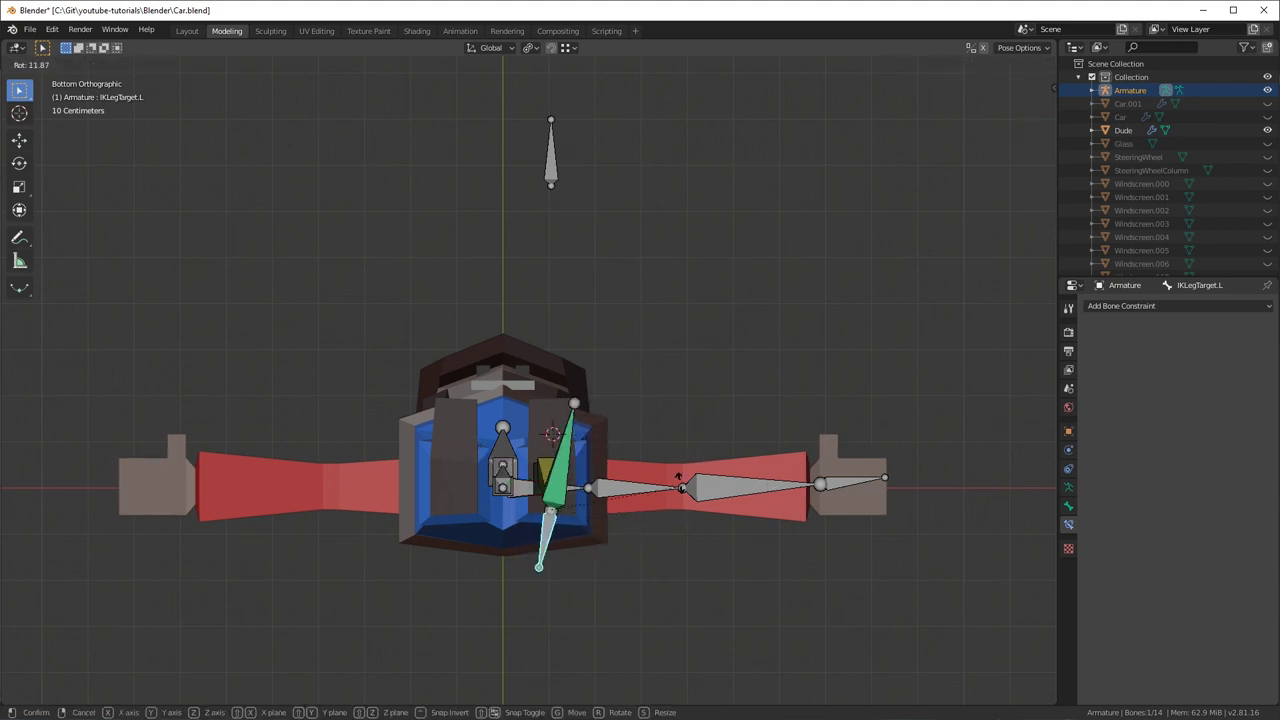
right_click(632, 408)
- Select all bones of the armature in Edit Mode and symmetrize them to create the right arm and leg bones
key("KP_7")
key("KP_1")
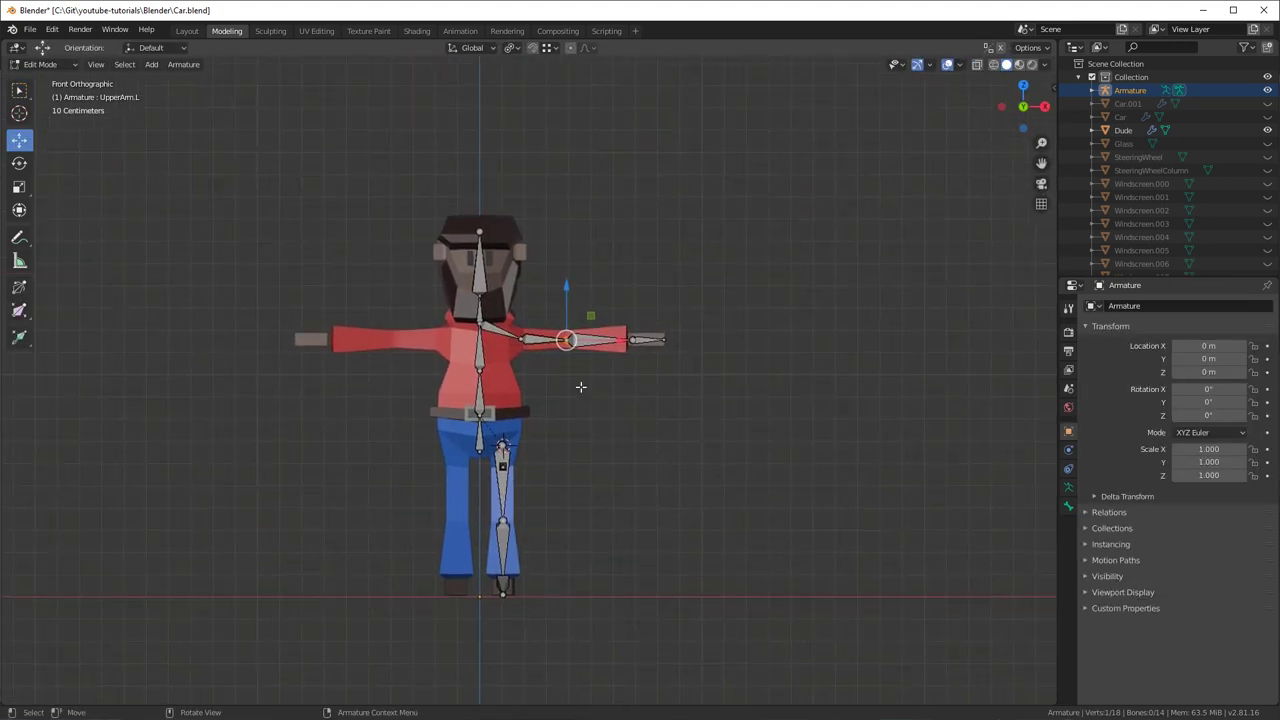
left_click(478, 368)
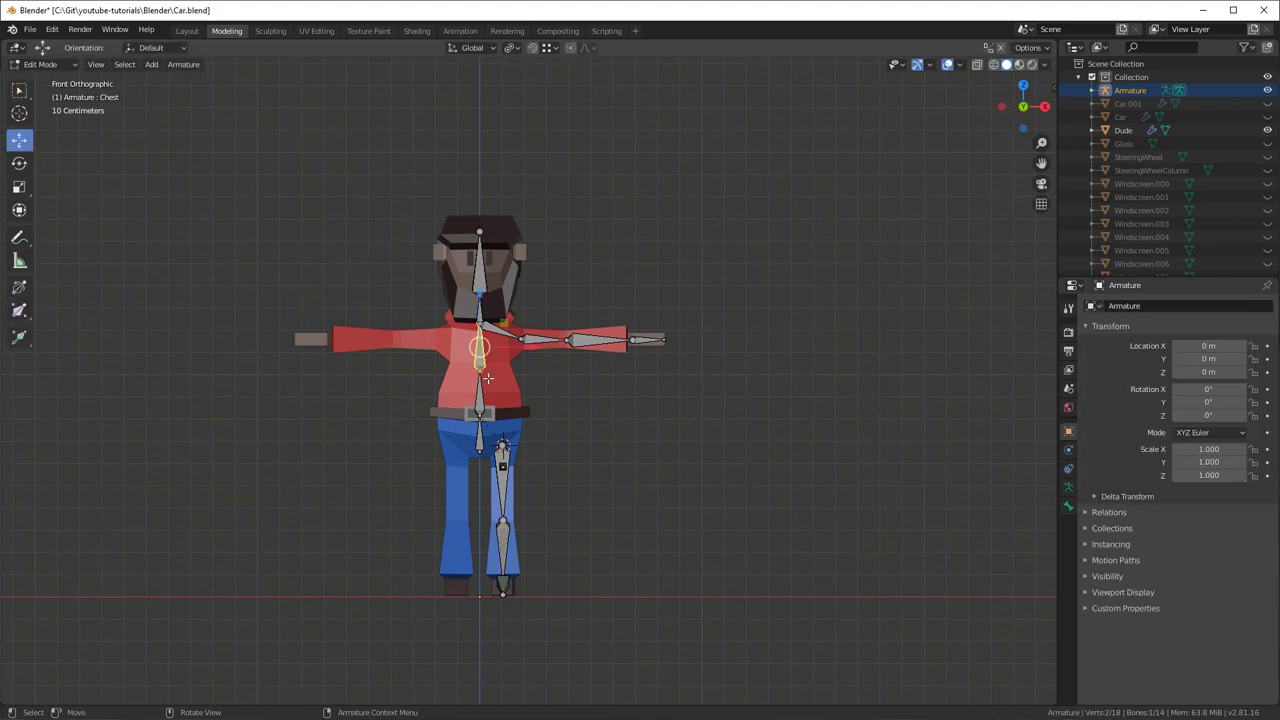
key("a")
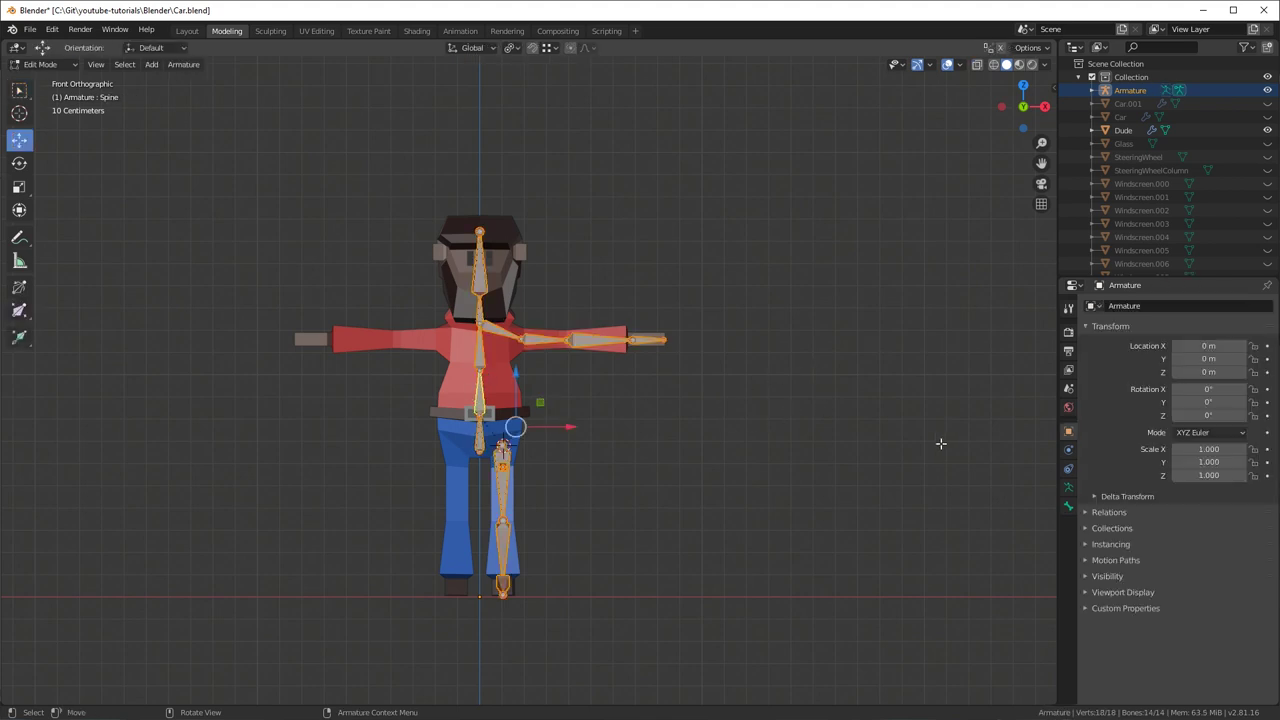
key("F3")
type("symm")
key("Return")
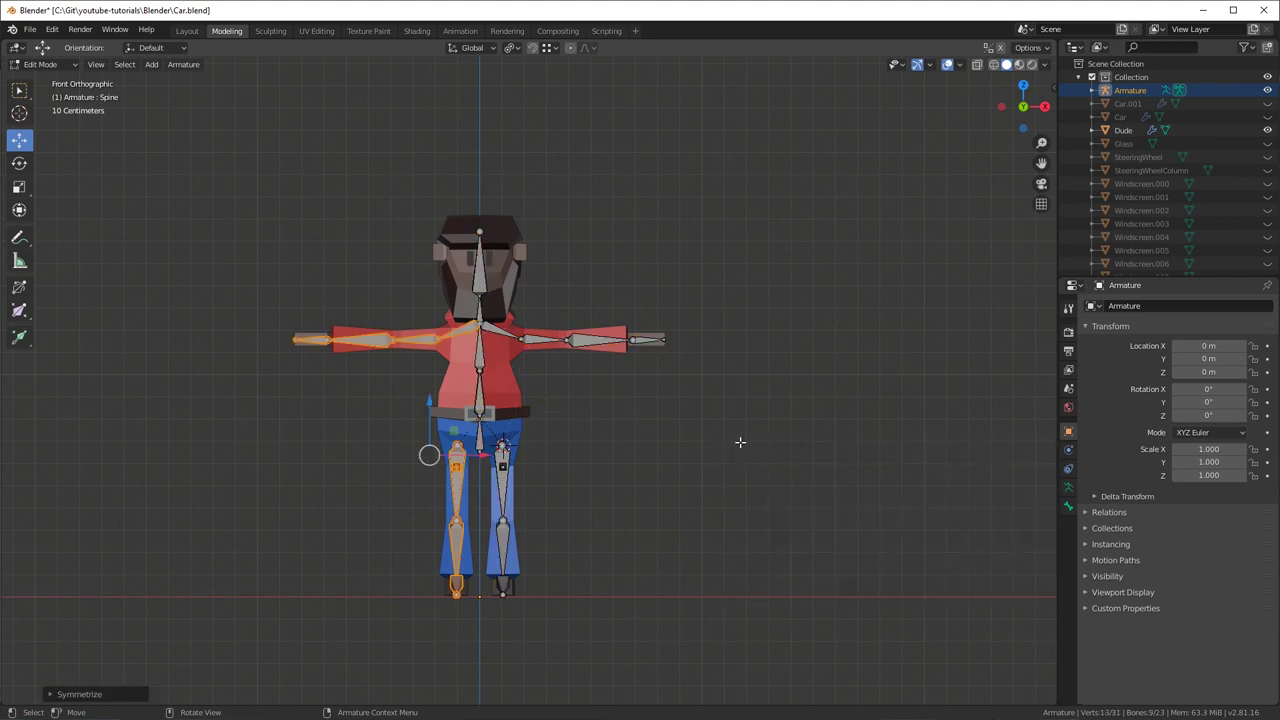
- Check the bone properties of the mirrored LowerArm.R and UpperLeg.R, and save the file
left_click(365, 341)
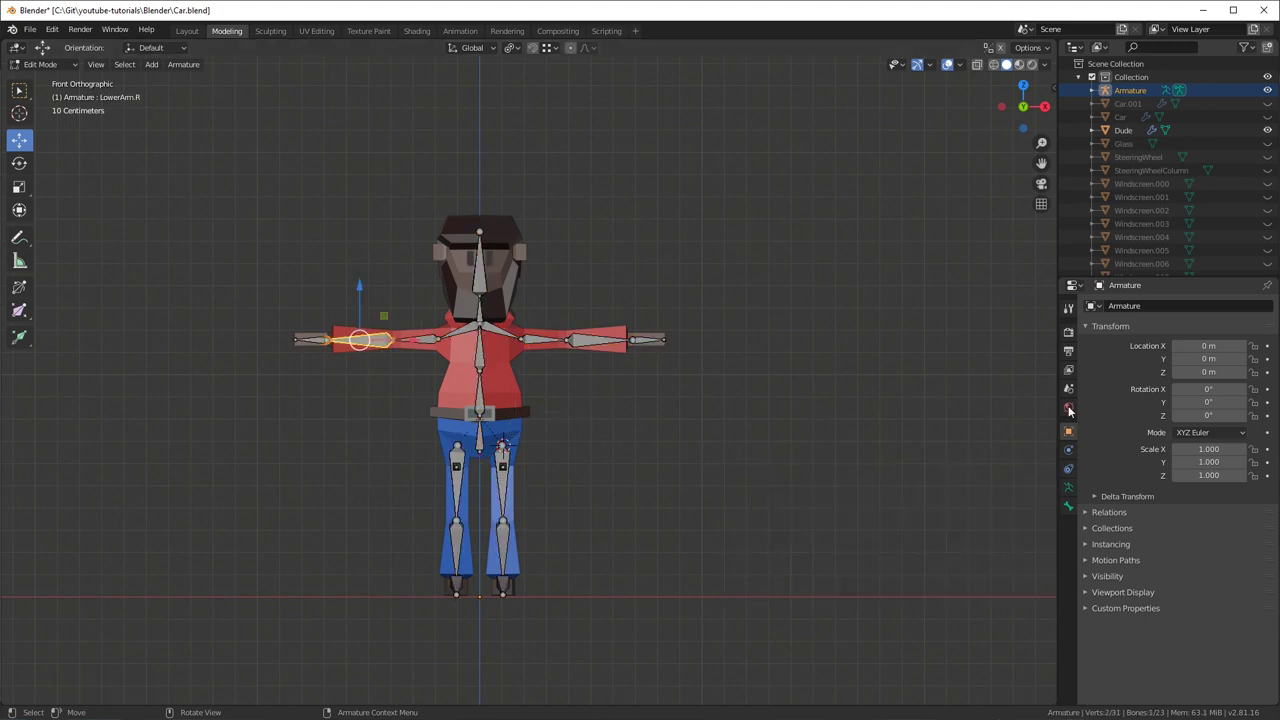
left_click(1068, 505)
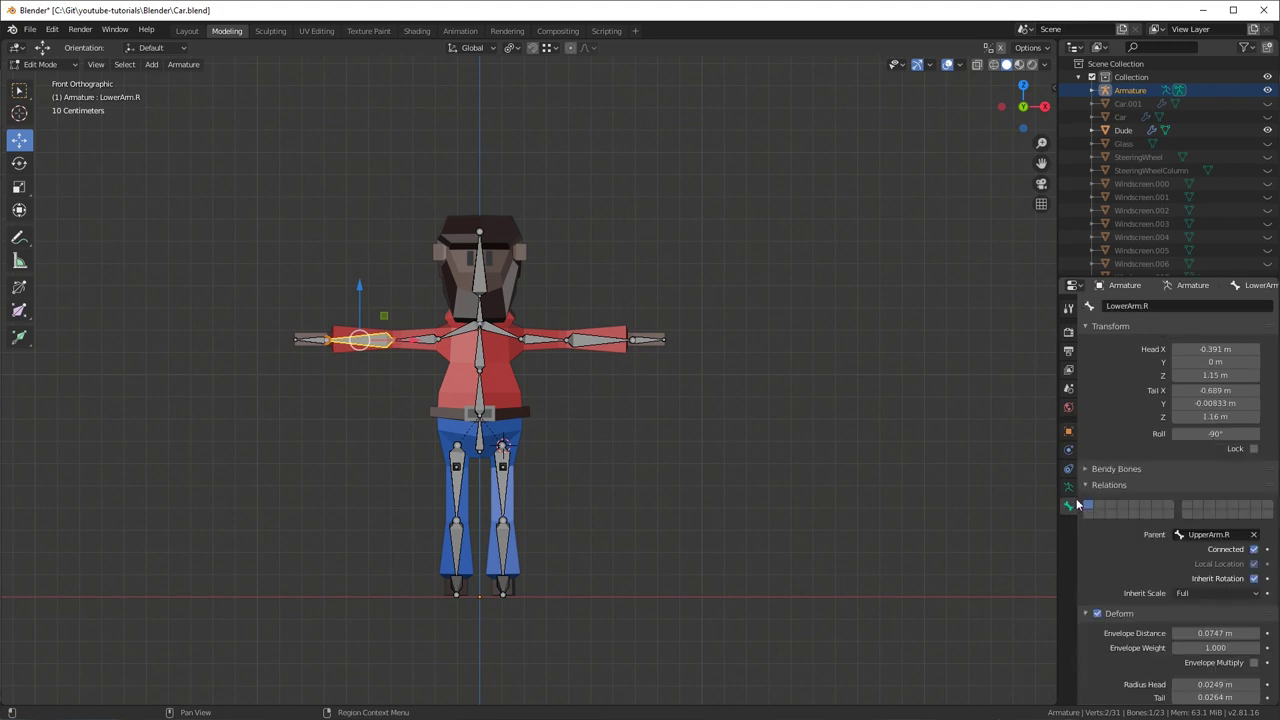
left_click(462, 497)
middle_click_drag(710, 514, 618, 540)
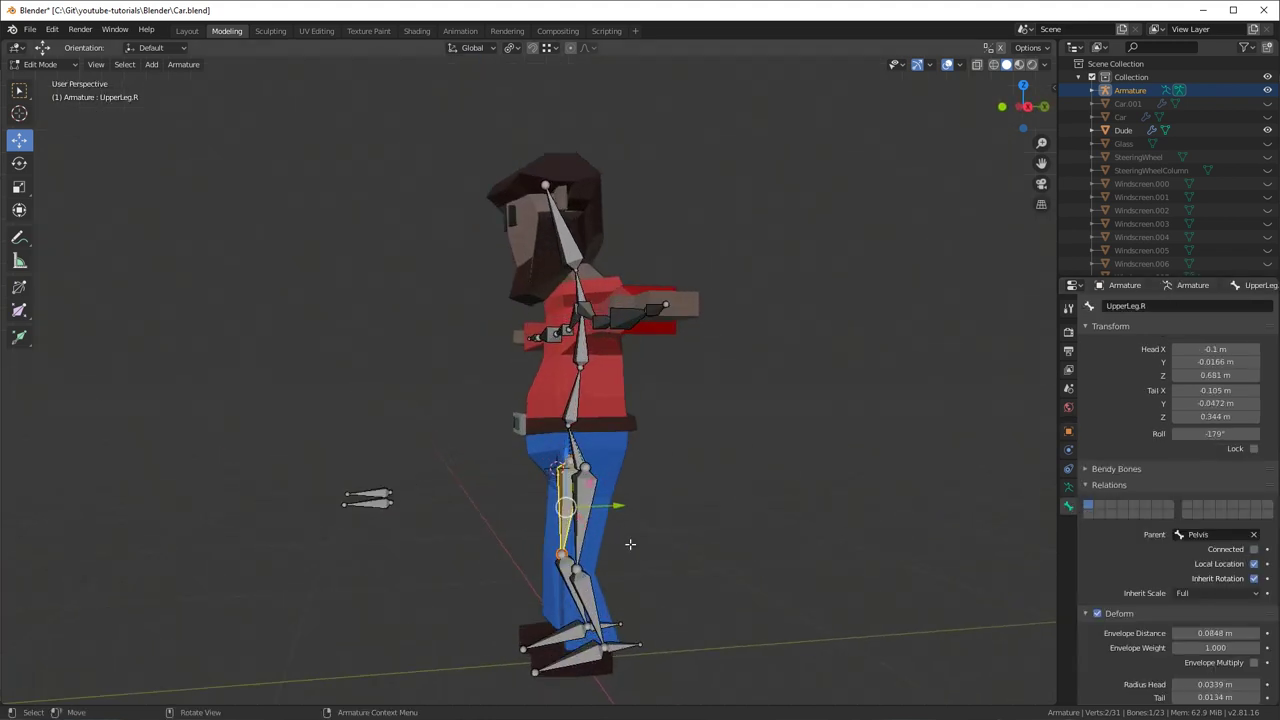
key("ctrl+s")
key("KP_1")
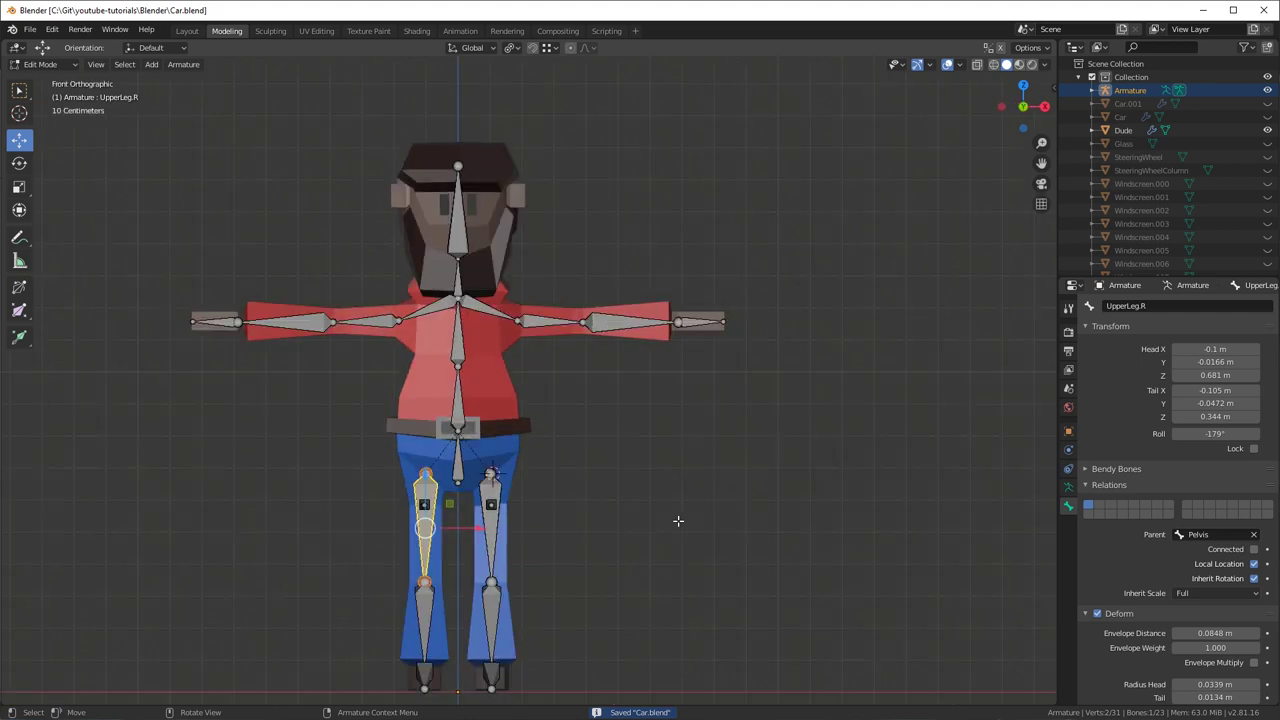
- Switch the armature to Object Mode and clear the object selection
key("ctrl+Tab")
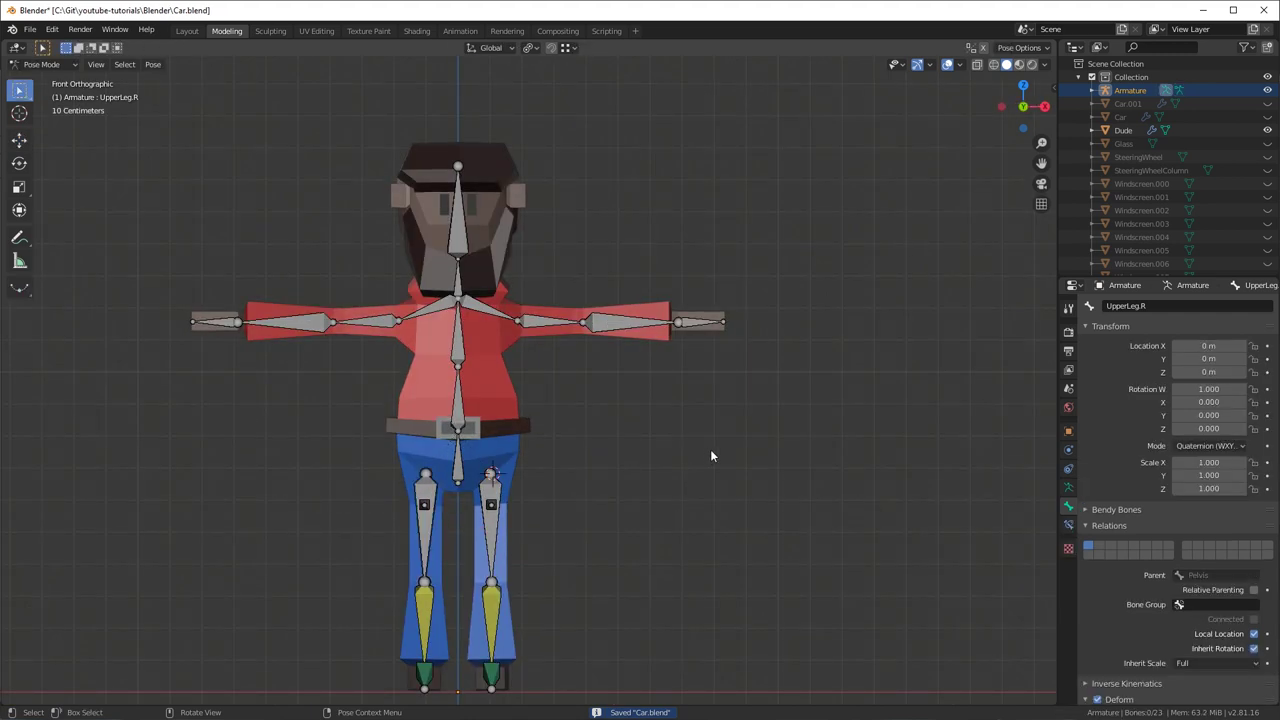
left_click(453, 405)
key("ctrl+Tab")
left_click(575, 434)
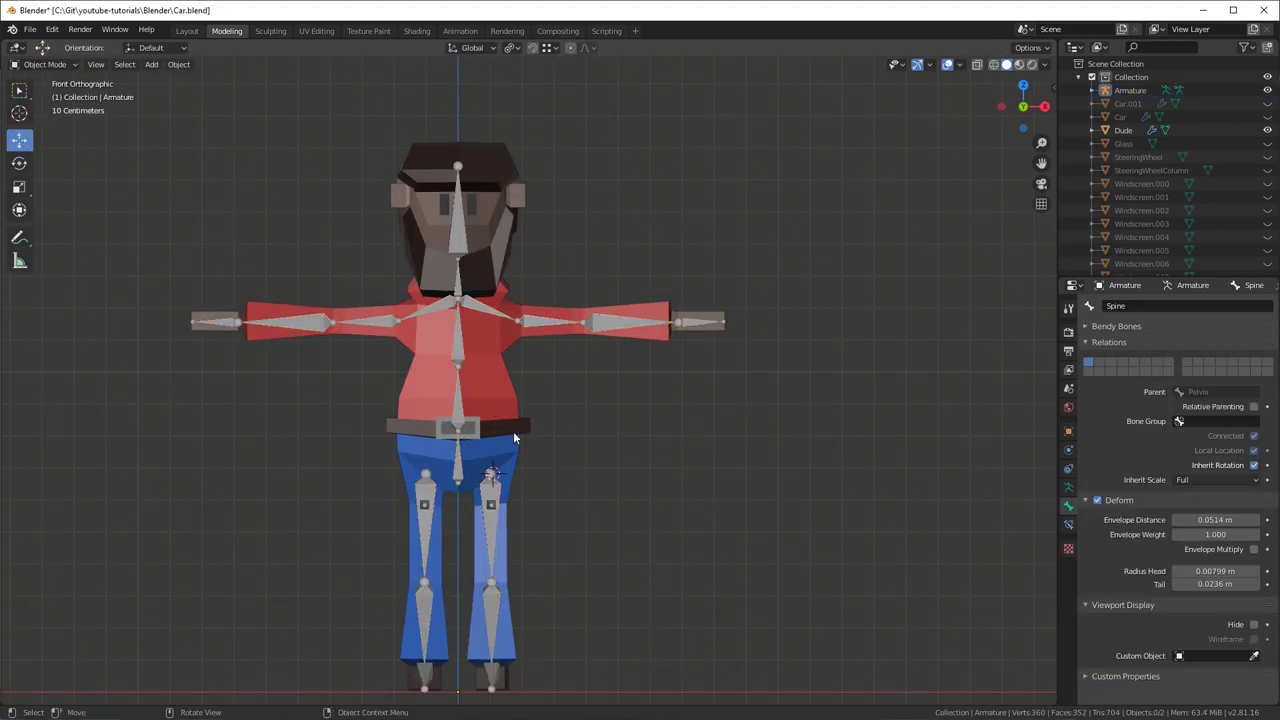
left_click(458, 393)
left_click(480, 410, "shift")
key("ctrl+p")
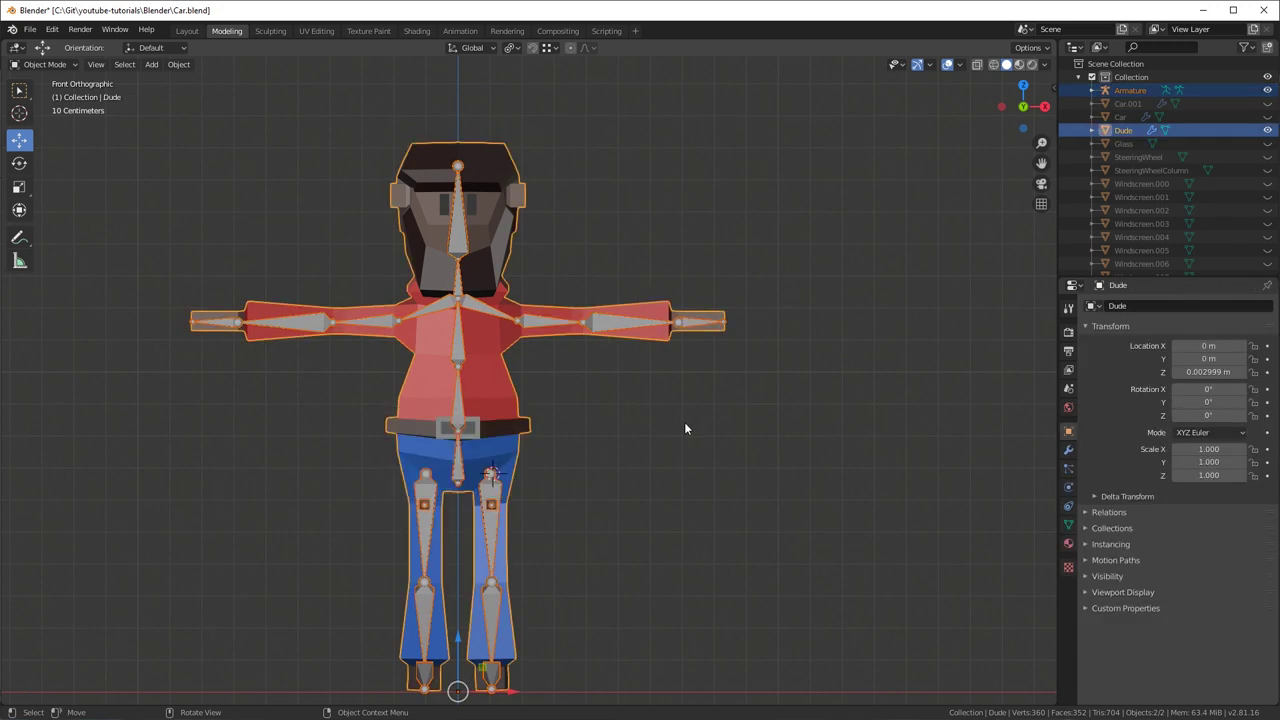
left_click(686, 423)
- Parent the Dude mesh to the armature with automatic weights, keeping the armature as the active object
left_click(489, 387)
left_click(465, 351, "shift")
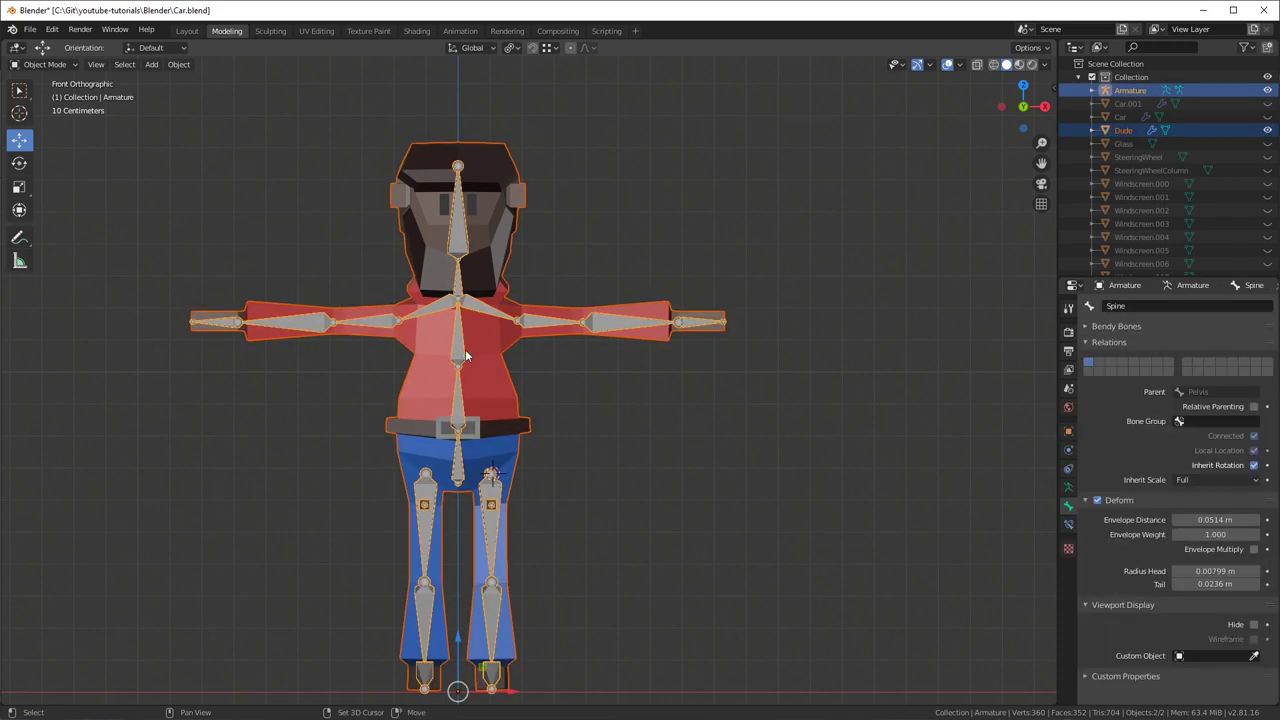
key("ctrl+p")
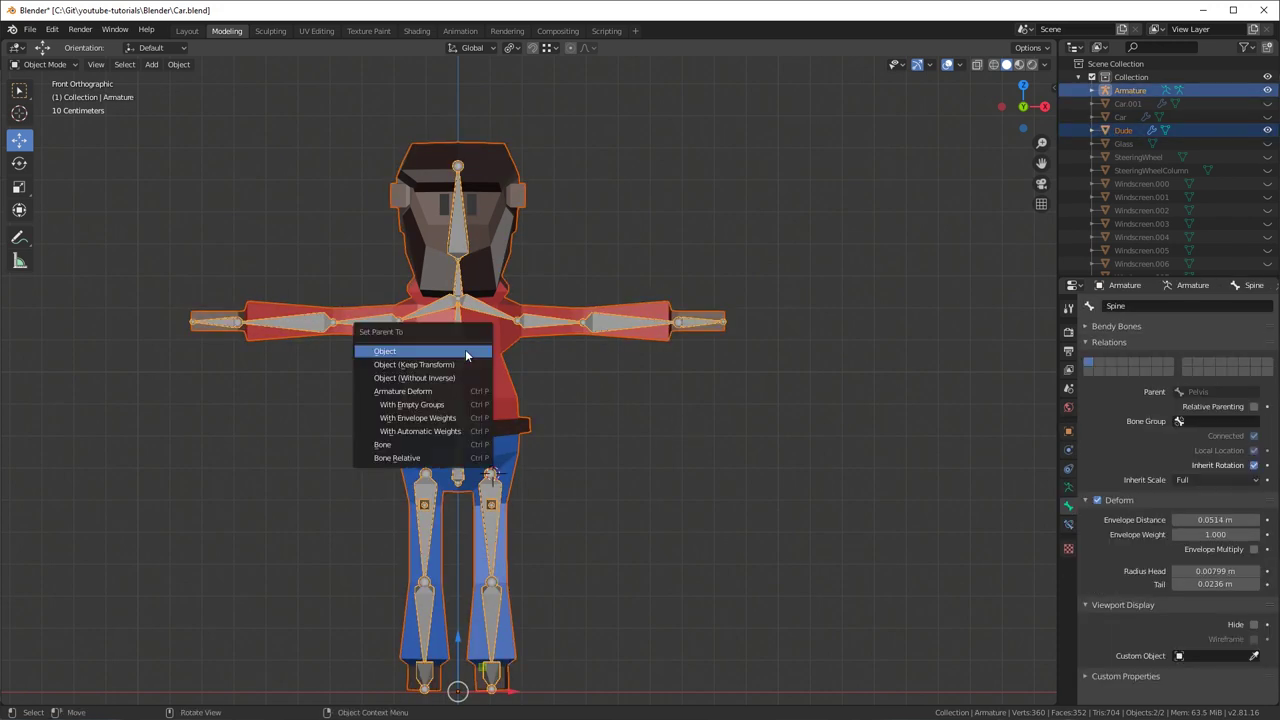
left_click(453, 431)
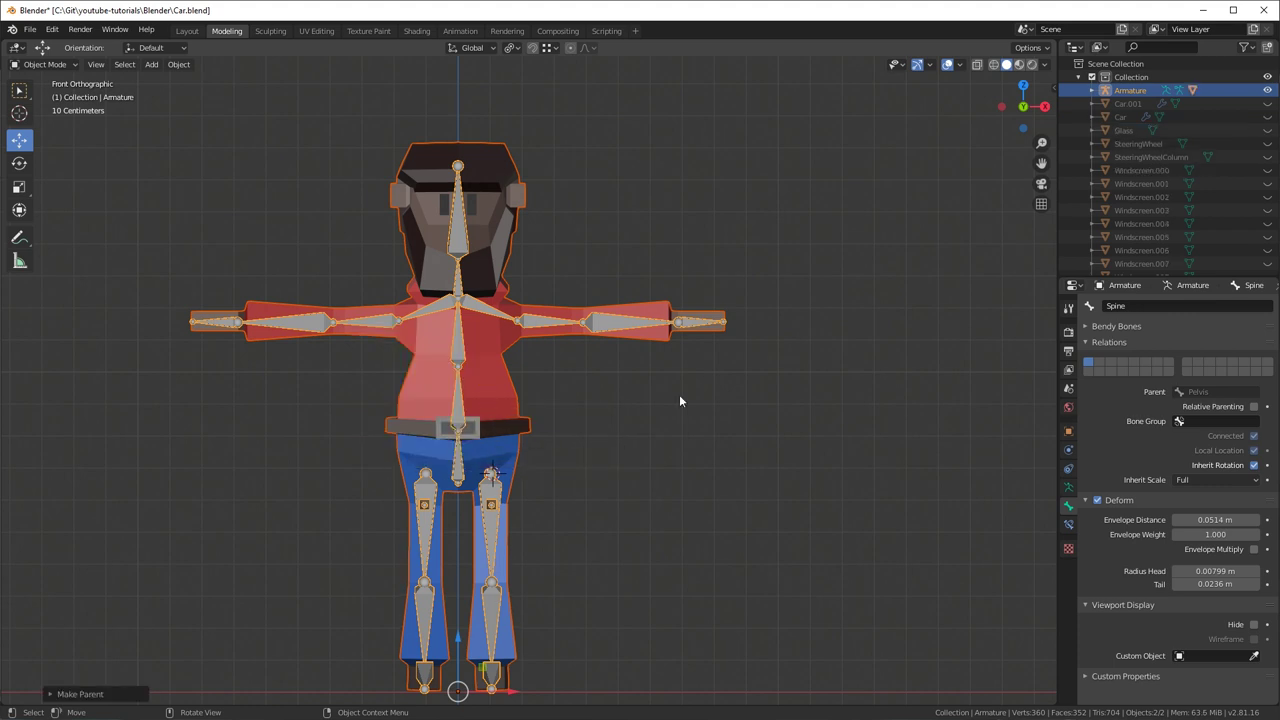
- Test the skinning by putting the armature in Pose Mode and rotating UpperArm.L down beside the body
left_click(565, 322)
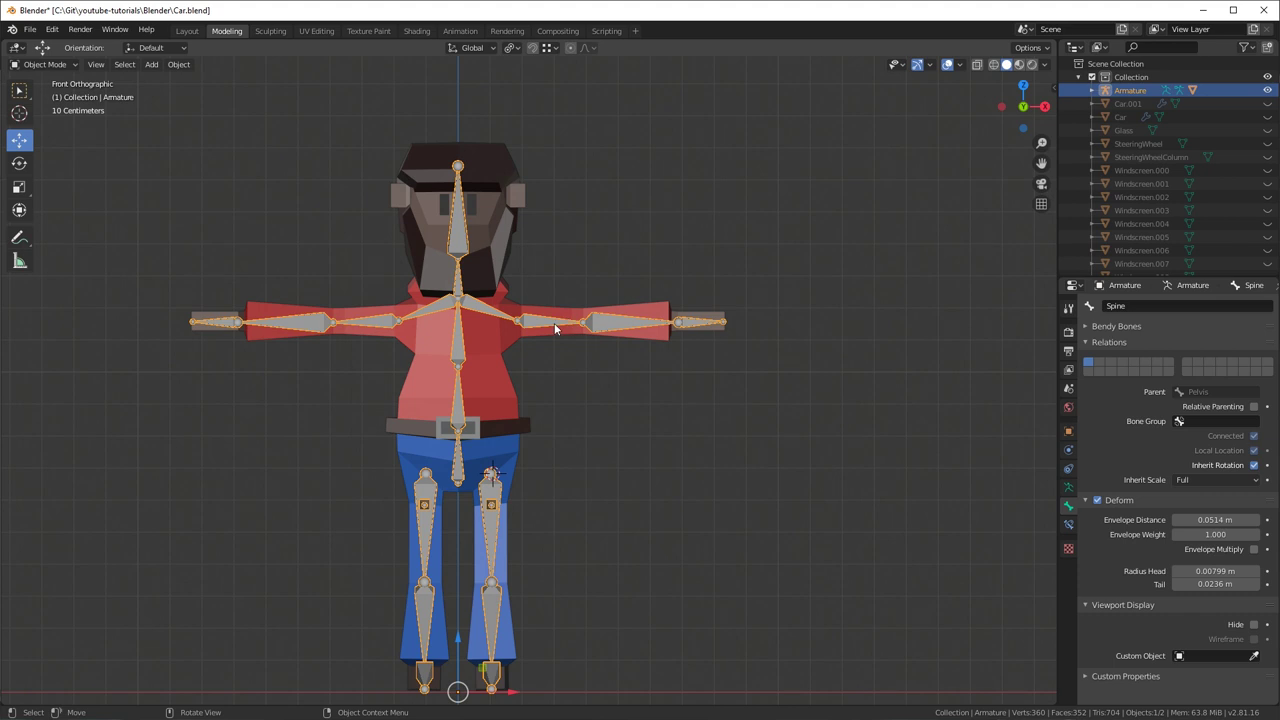
key("ctrl+Tab")
left_click(555, 325)
key("r")
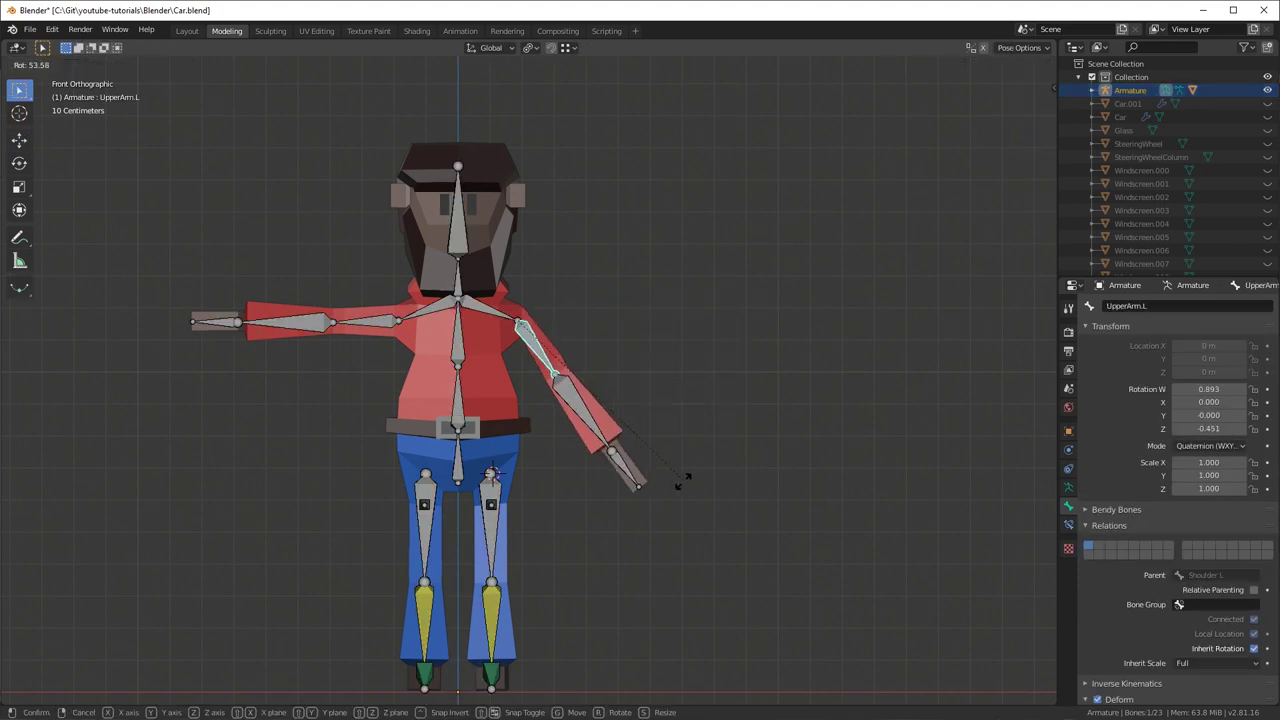
left_click(551, 411)
- Bend the left elbow by rotating LowerArm.L until the hand rests in front of the hip
left_click(548, 409)
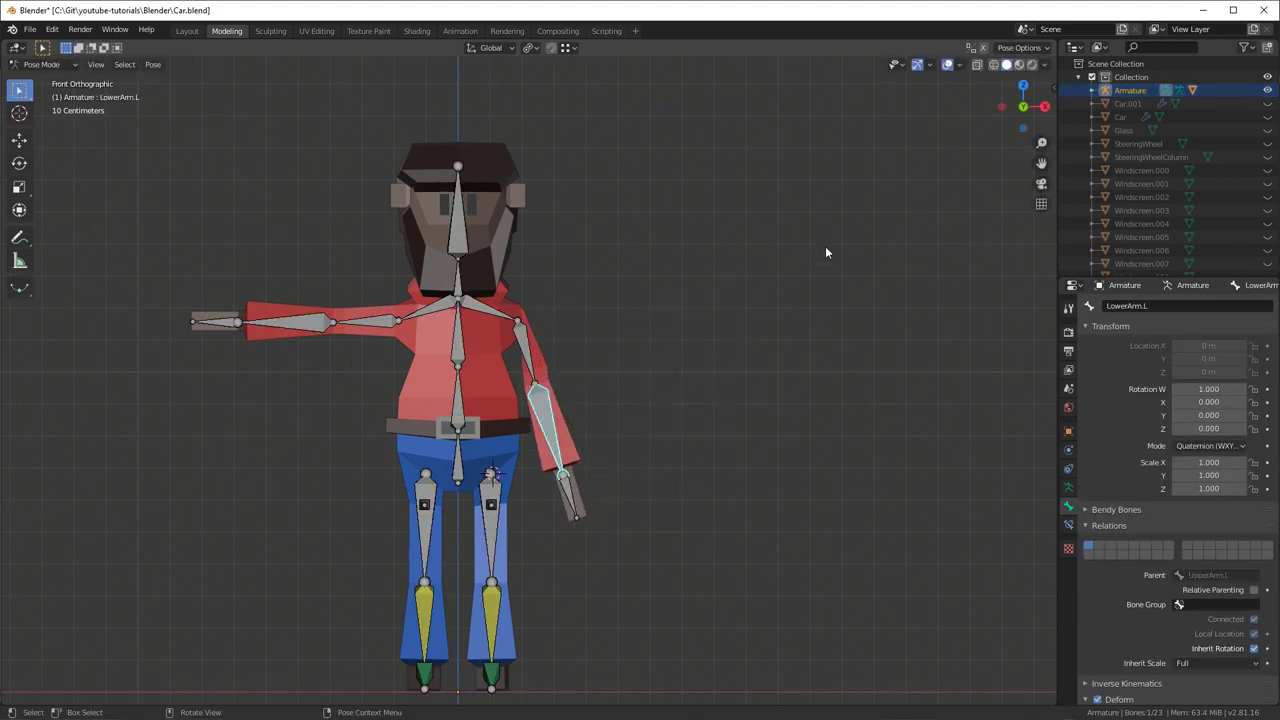
middle_click_drag(825, 252, 652, 313)
key("r")
left_click(695, 529)
middle_click_drag(695, 529, 878, 378)
middle_click_drag(586, 380, 557, 426)
left_click(563, 421)
key("r")
left_click(620, 475)
- Tilt the torso sideways by rotating the Spine bone, and counter-rotate the Neck bone to bring the head upright
key("r")
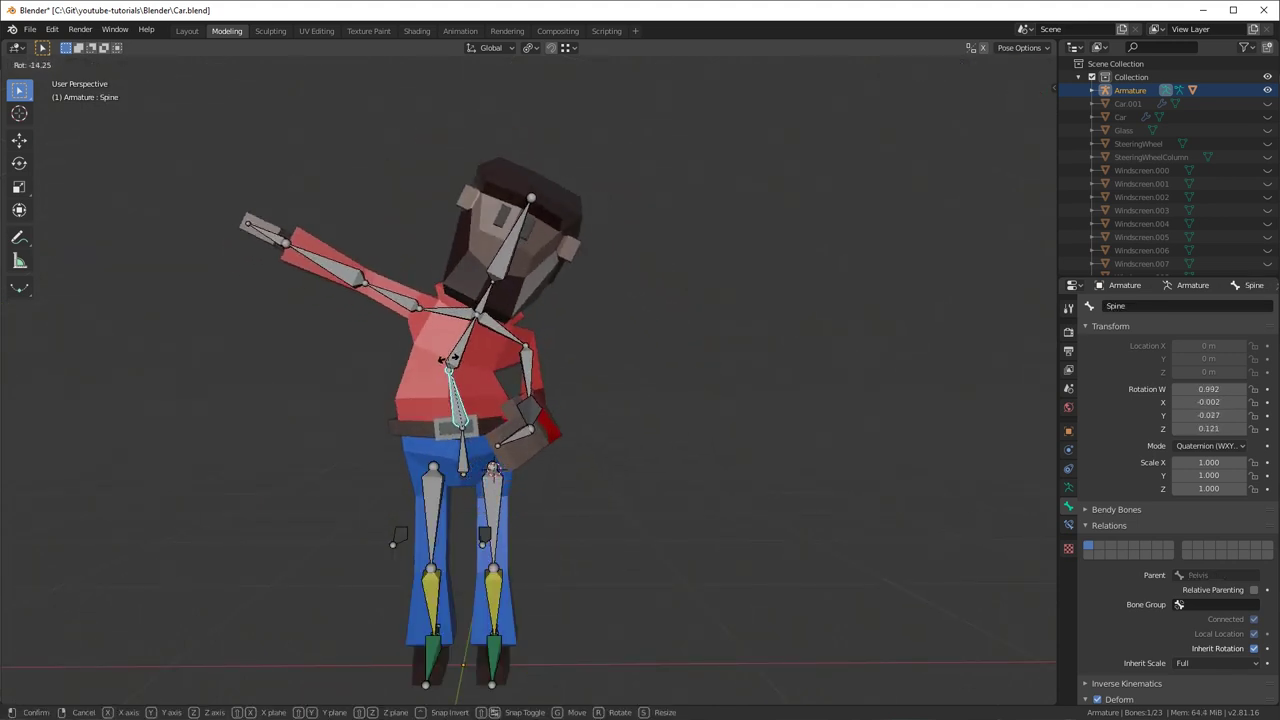
left_click(454, 349)
left_click(482, 306)
key("r")
left_click(494, 251)
- Test how the head deforms by rotating the Head bone, and cancel the rotation
left_click(477, 235)
key("r")
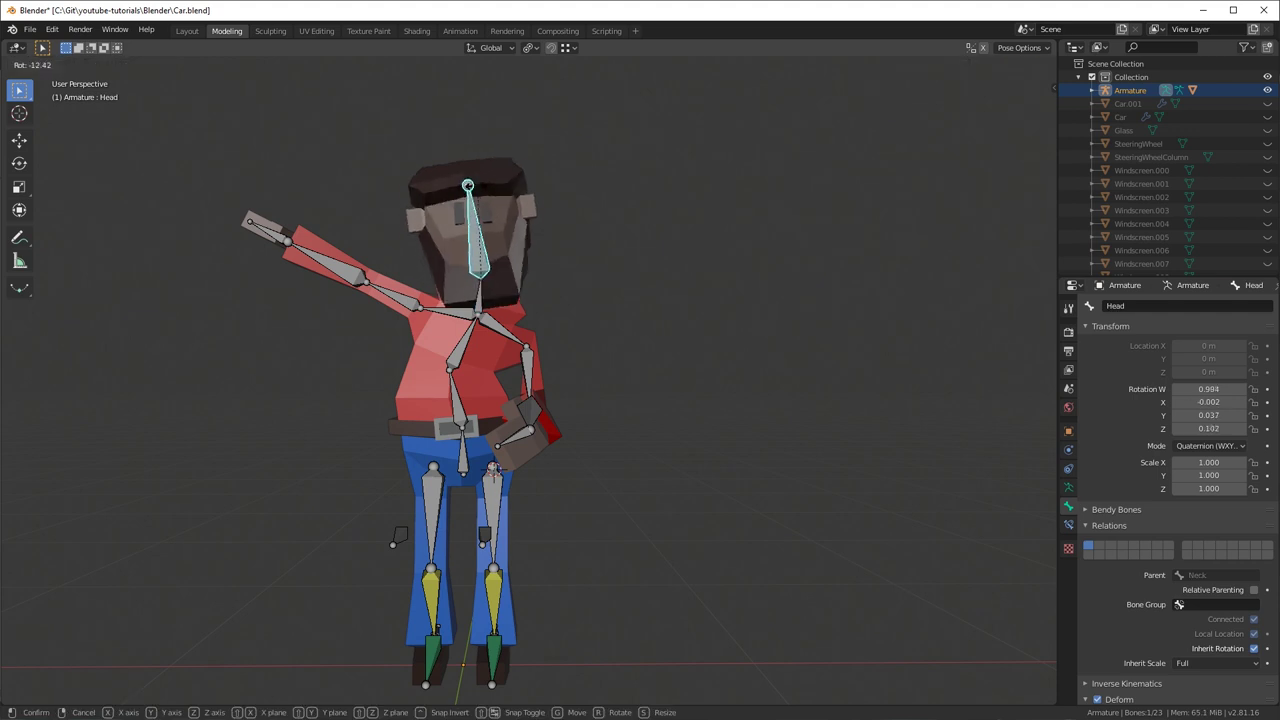
right_click(551, 238)
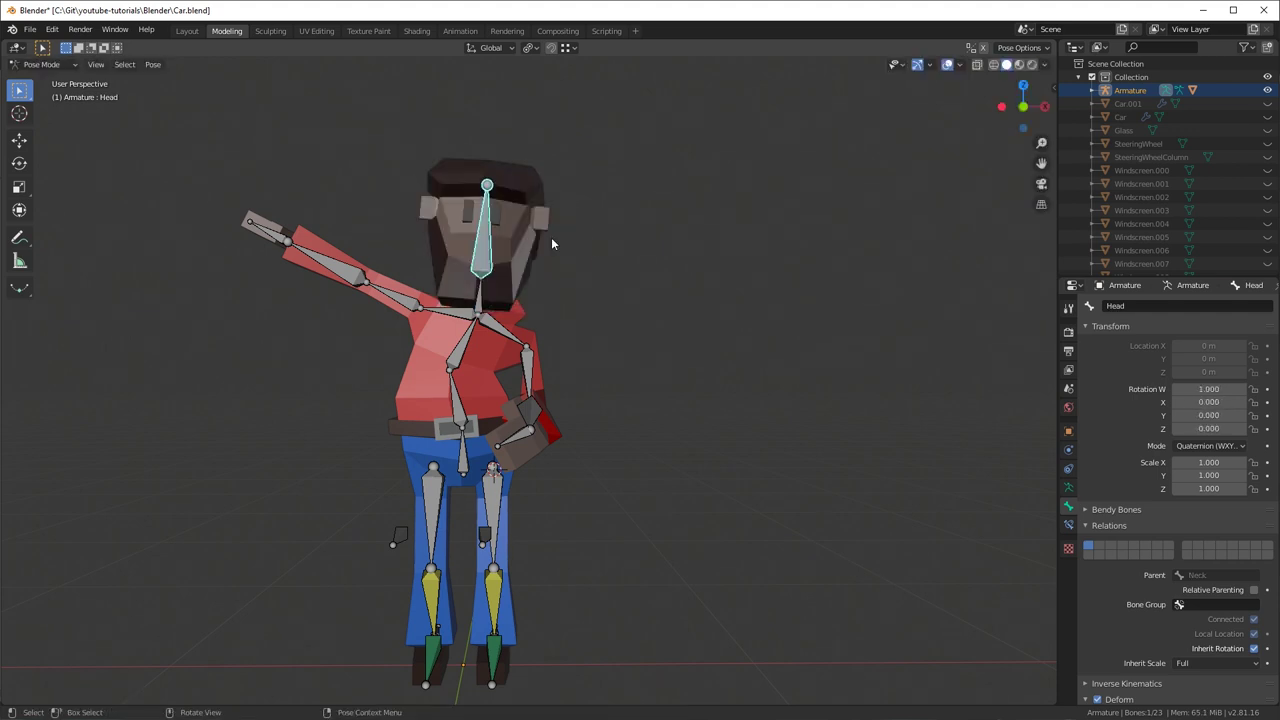
- Test the skinned left leg by moving IKLegTarget.L forward and up in the side view, cancelling the move
middle_click_drag(647, 413, 565, 462)
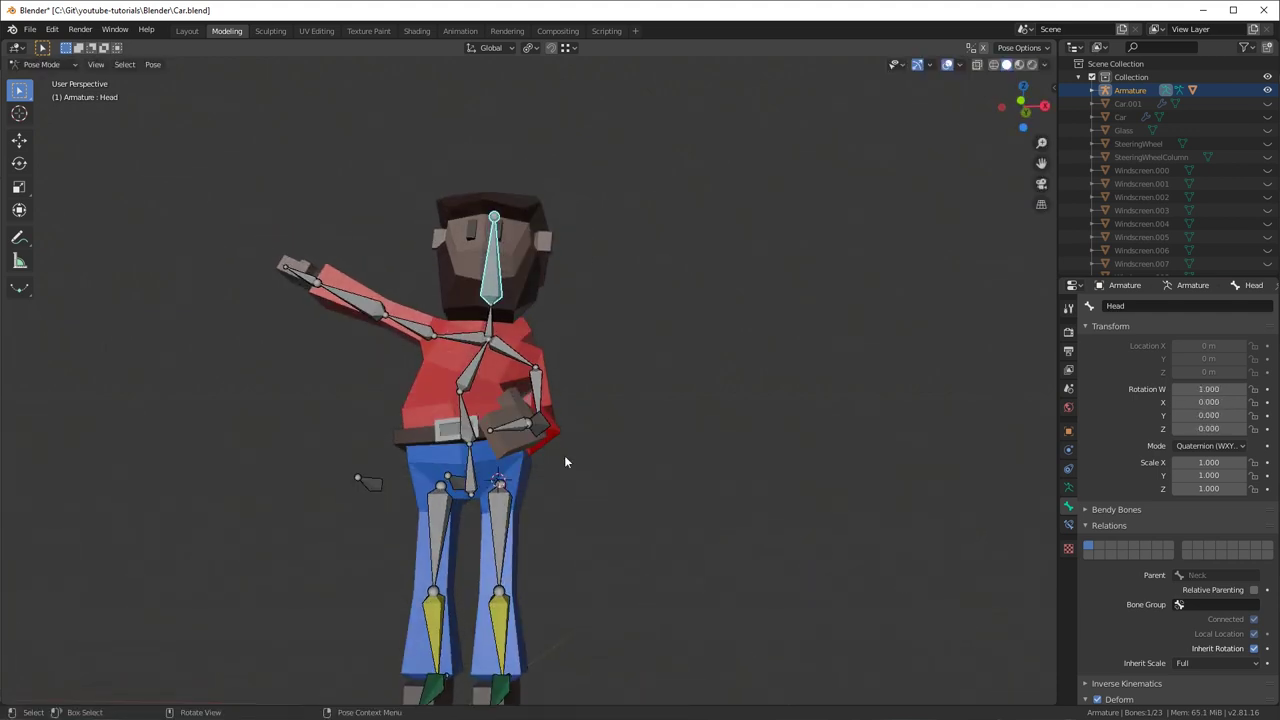
left_click(500, 540)
key("KP_3")
scroll(675, 518, "down", 1)
scroll(675, 525, "up", 2)
left_click(563, 606)
key("g")
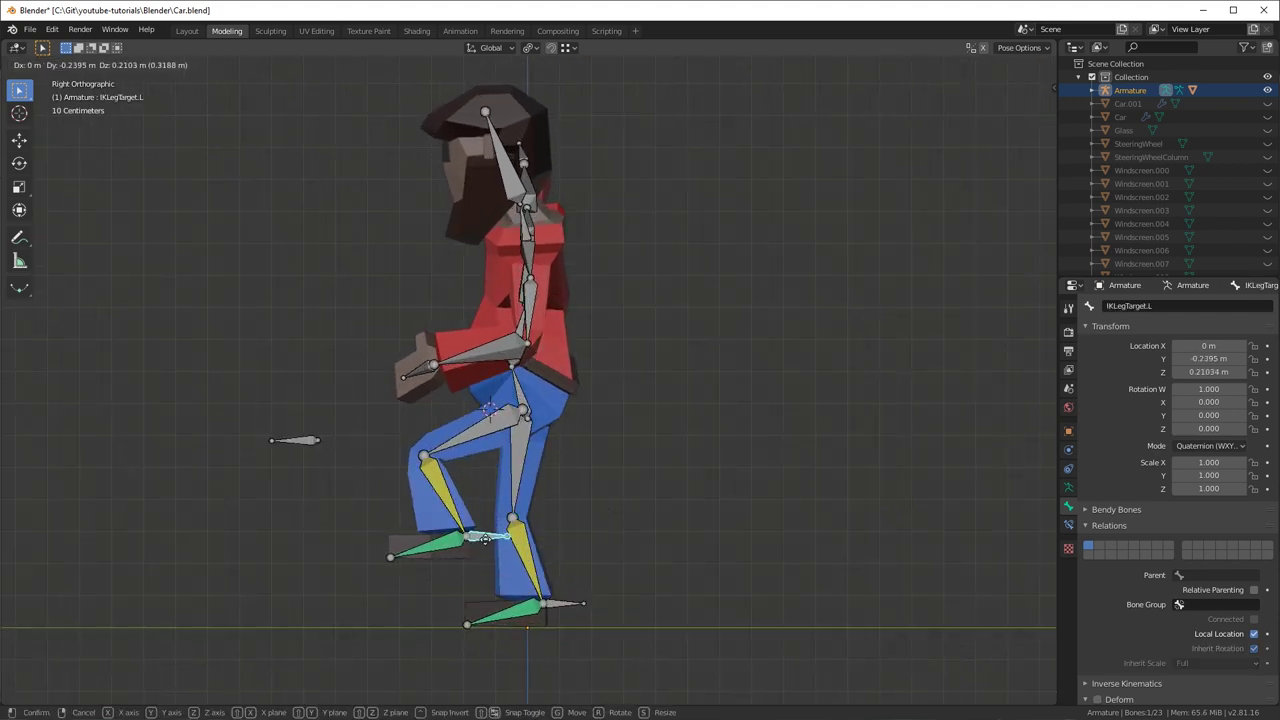
left_click_drag(625, 580, 490, 481)
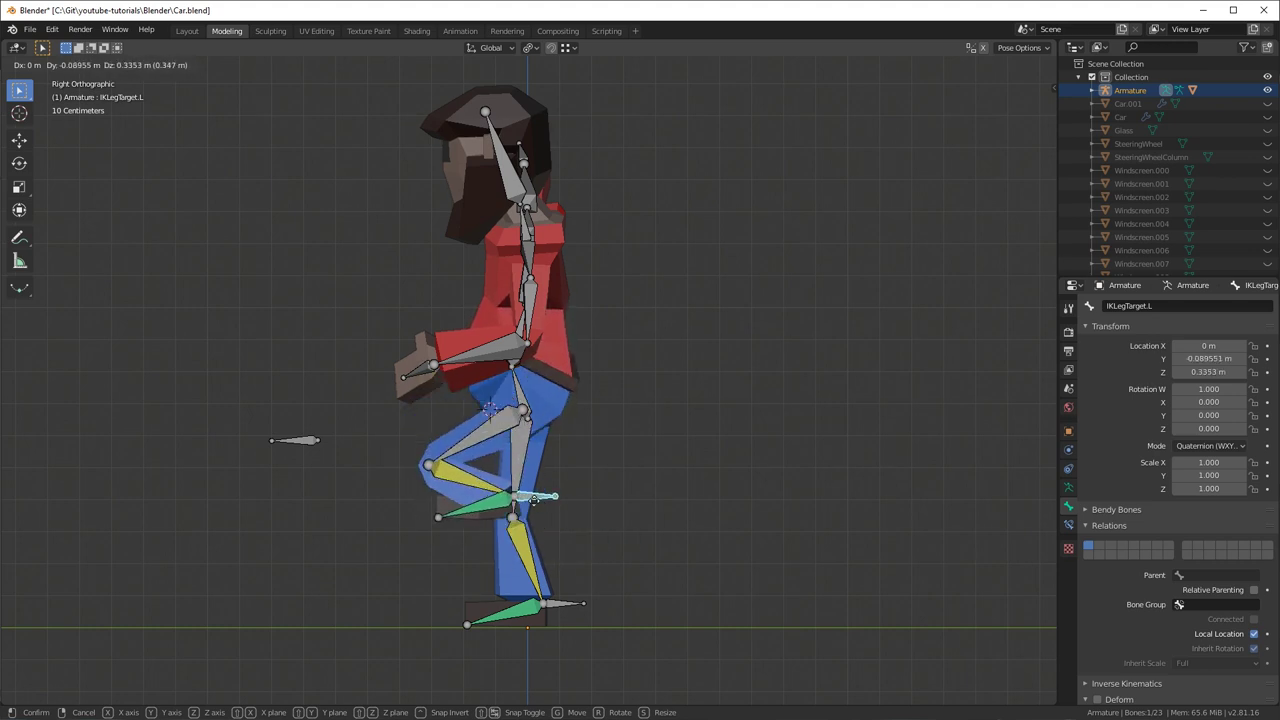
right_click(503, 470)
- Select all bones and clear their pose rotations
key("a")
key("KP_1")
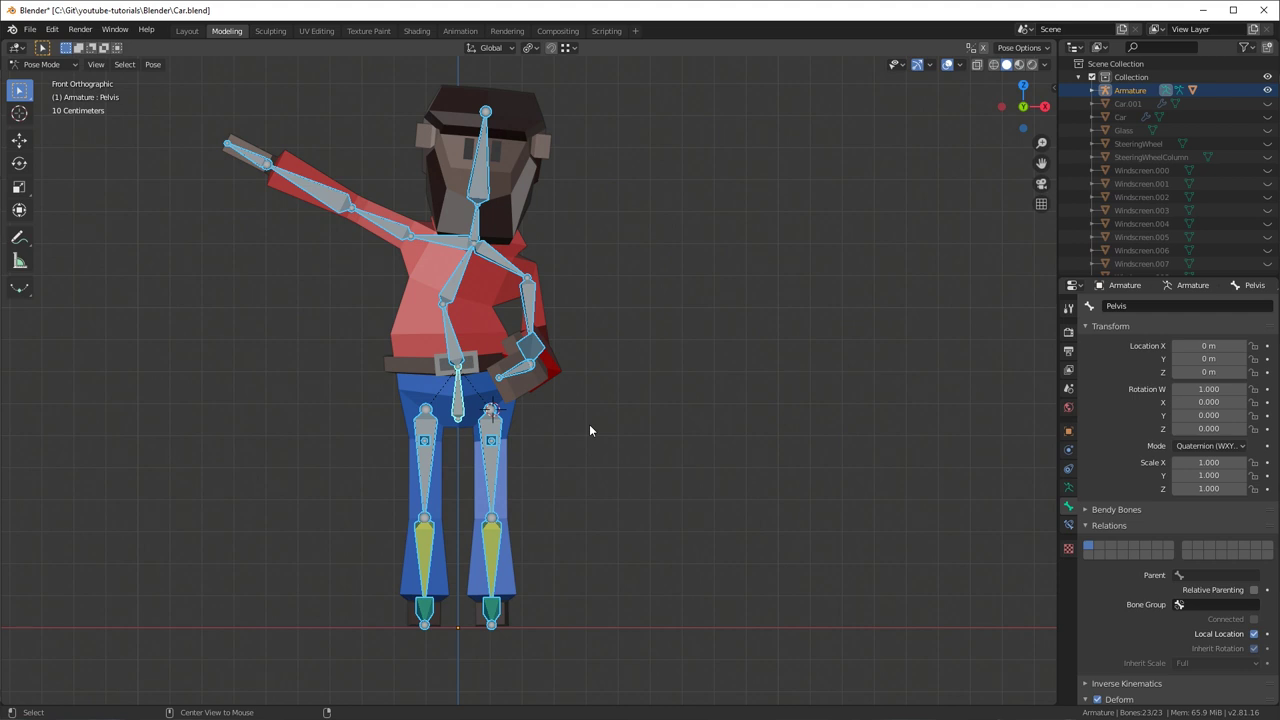
key("alt+r")
- Select the armature and then the Dude mesh in Object Mode, and enter Weight Paint mode showing the Pelvis bone's weights
scroll(600, 380, "up", 4)
middle_click_drag(573, 363, 627, 350)
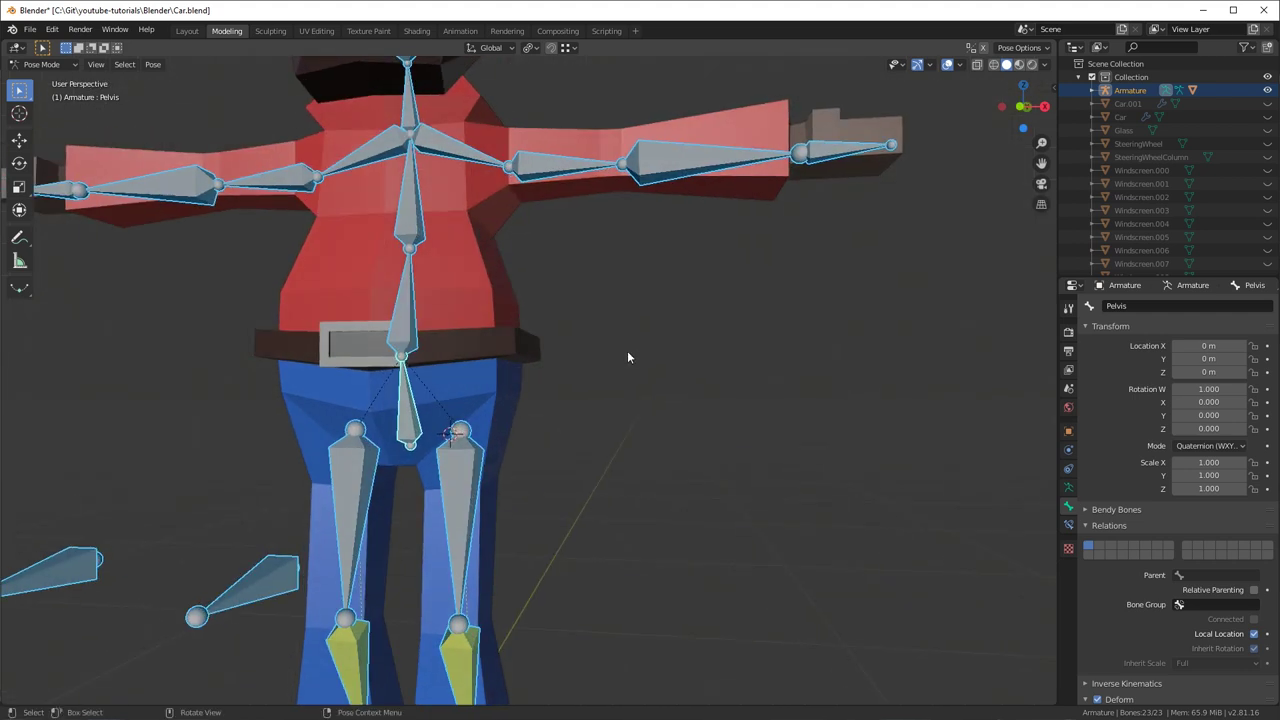
left_click(460, 467)
key("ctrl+Tab")
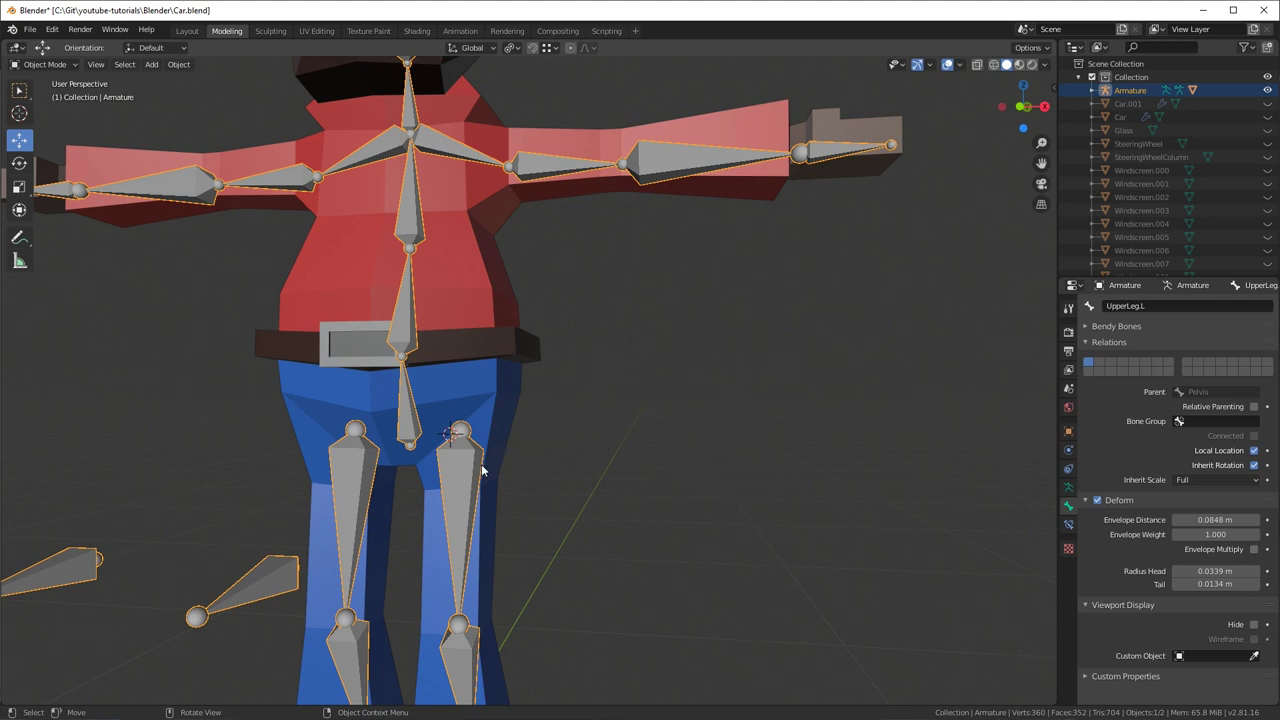
left_click(408, 226)
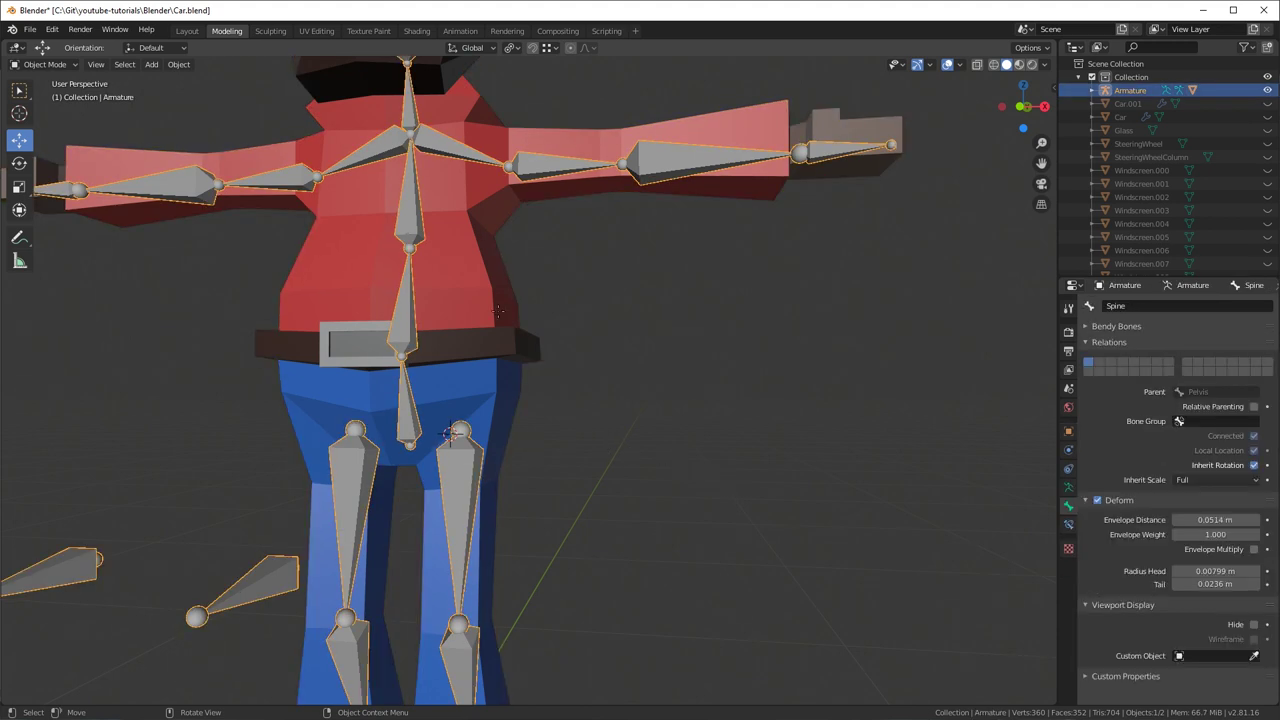
left_click(480, 266, "shift")
left_click(45, 64)
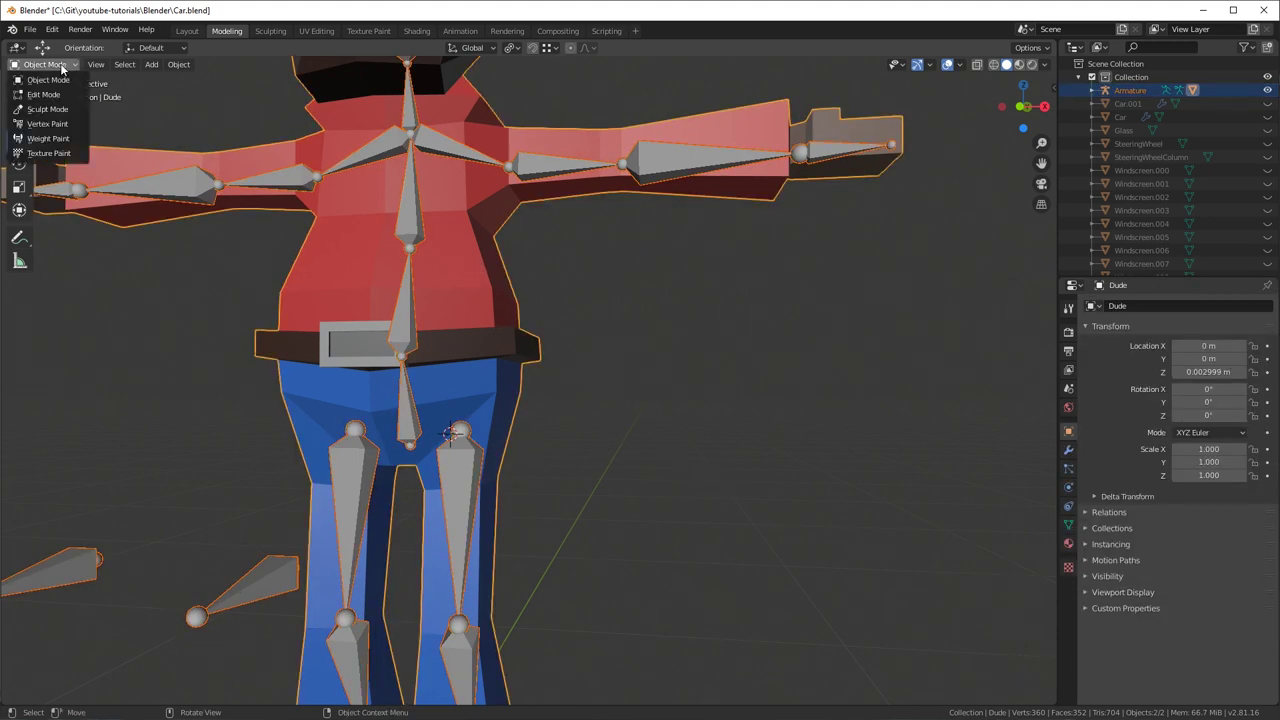
left_click(48, 138)
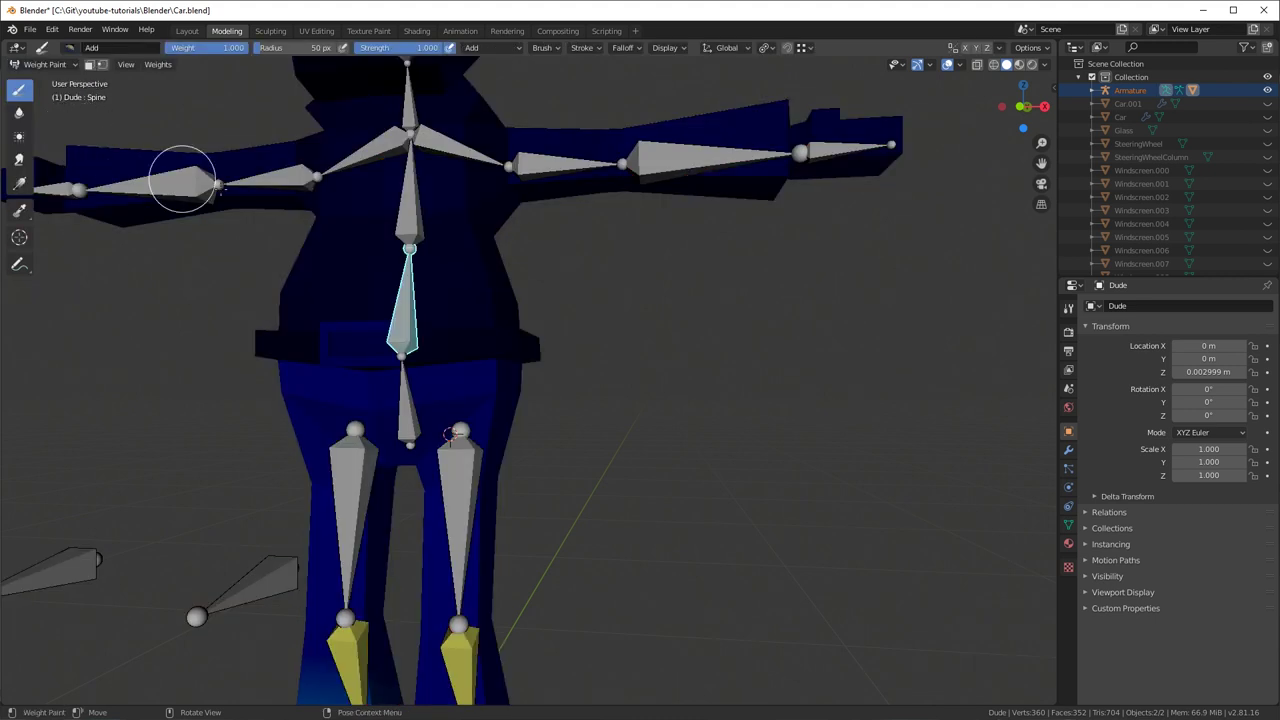
left_click(405, 410, "ctrl")
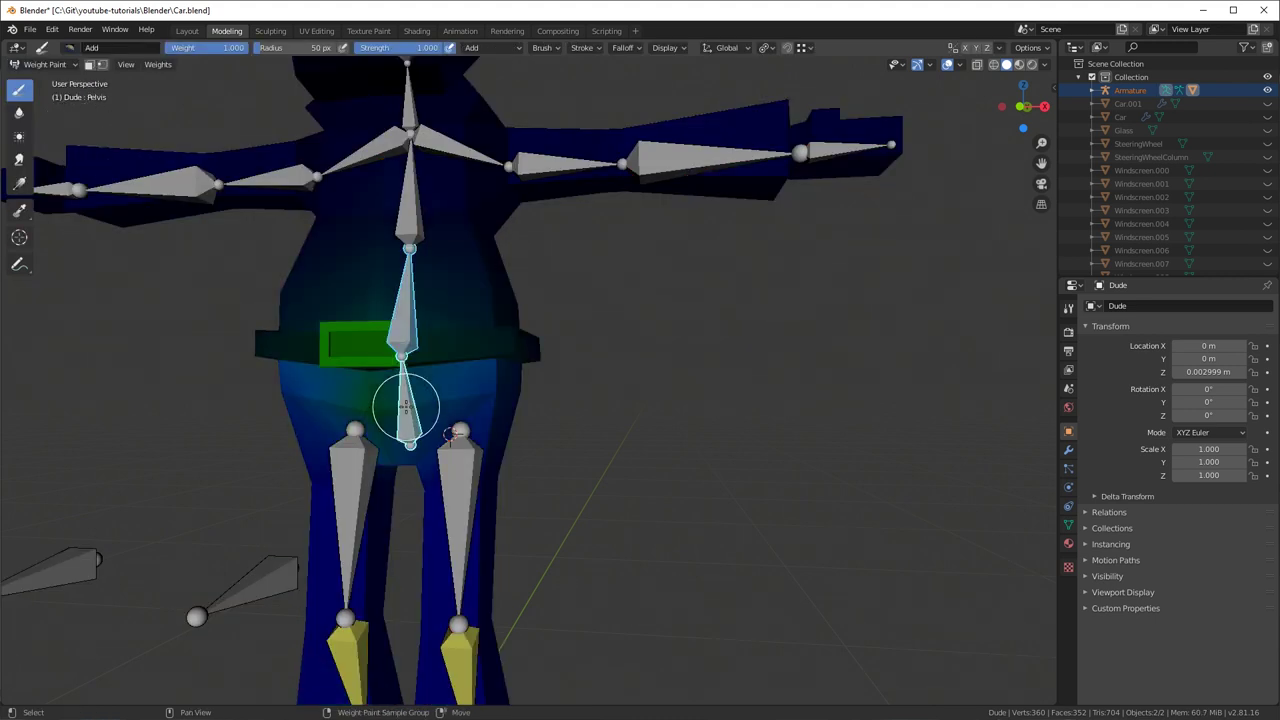
- Compare the weights of the Pelvis, Spine and UpperLeg.L bones on the Dude mesh around the hips and belt
left_click(401, 320, "ctrl")
left_click(405, 413, "ctrl")
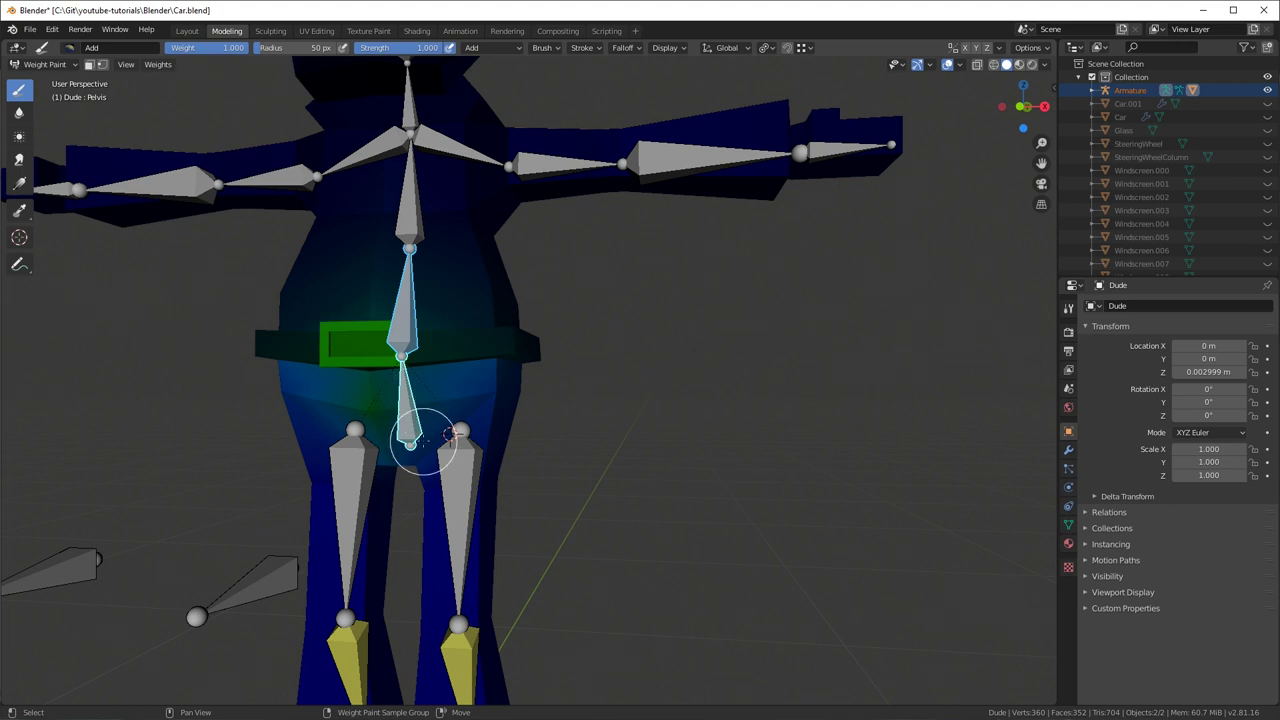
left_click(403, 325, "ctrl")
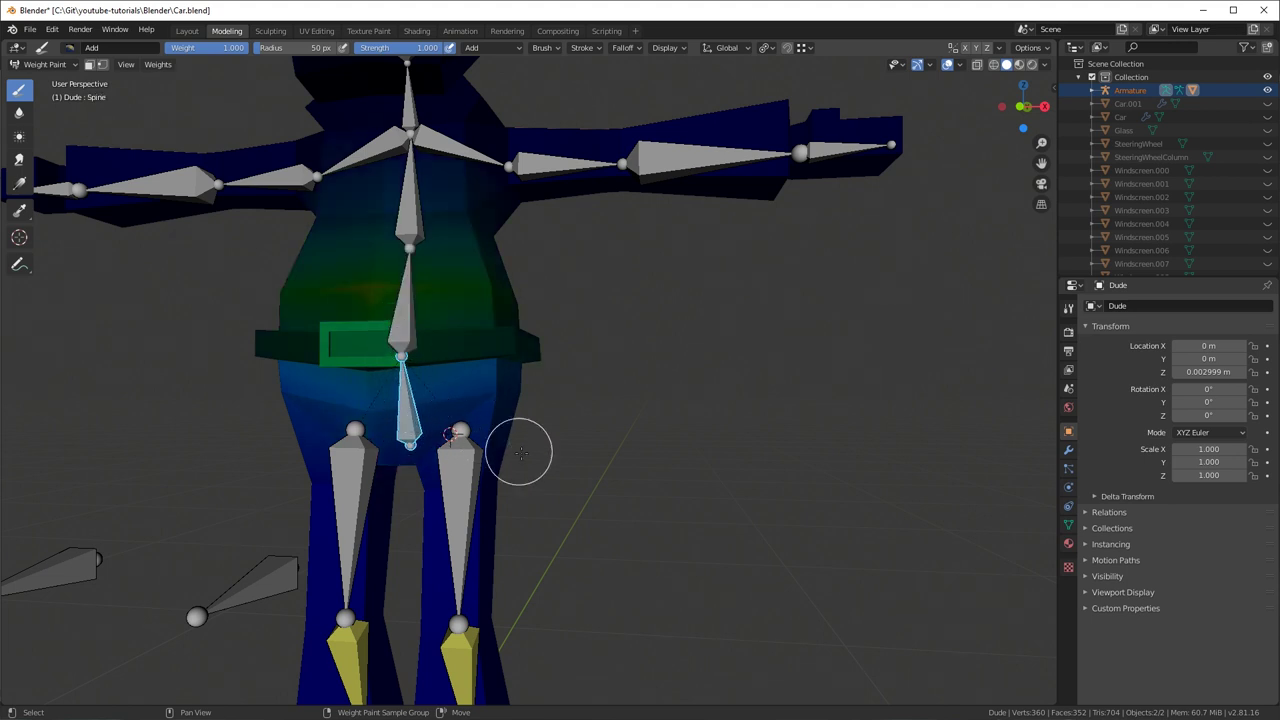
left_click(395, 400, "ctrl")
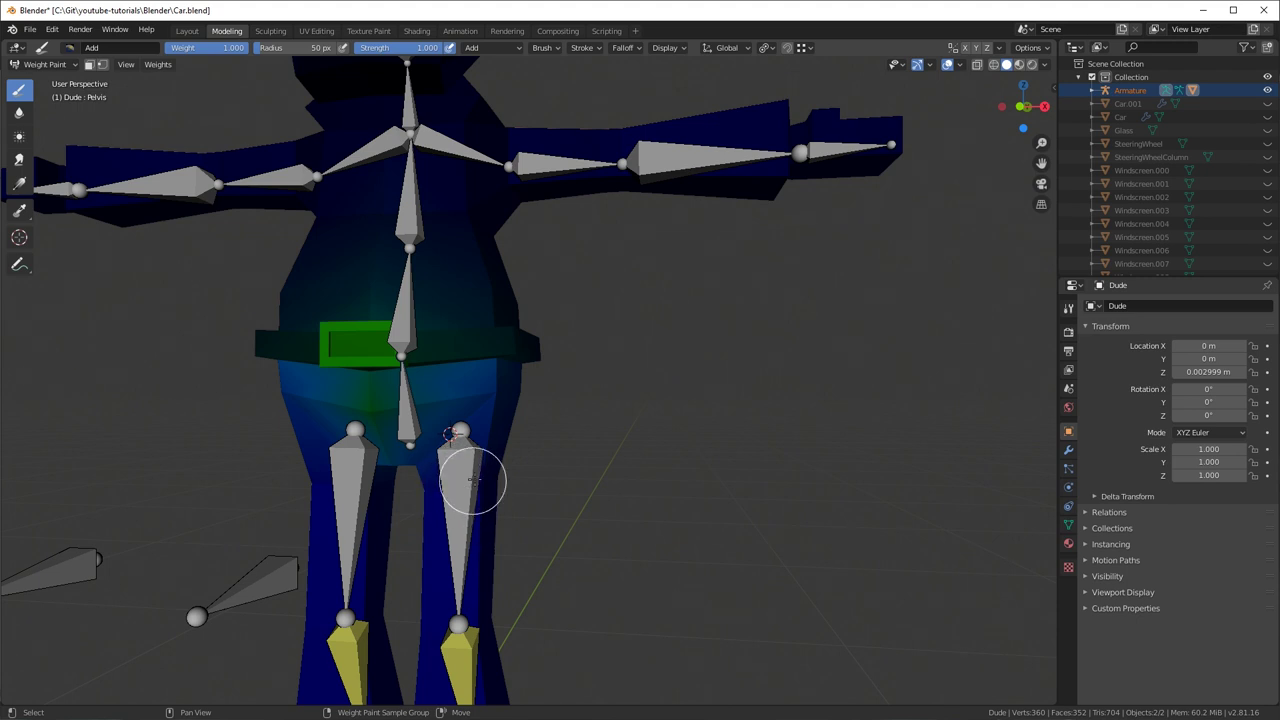
key("ctrl+z")
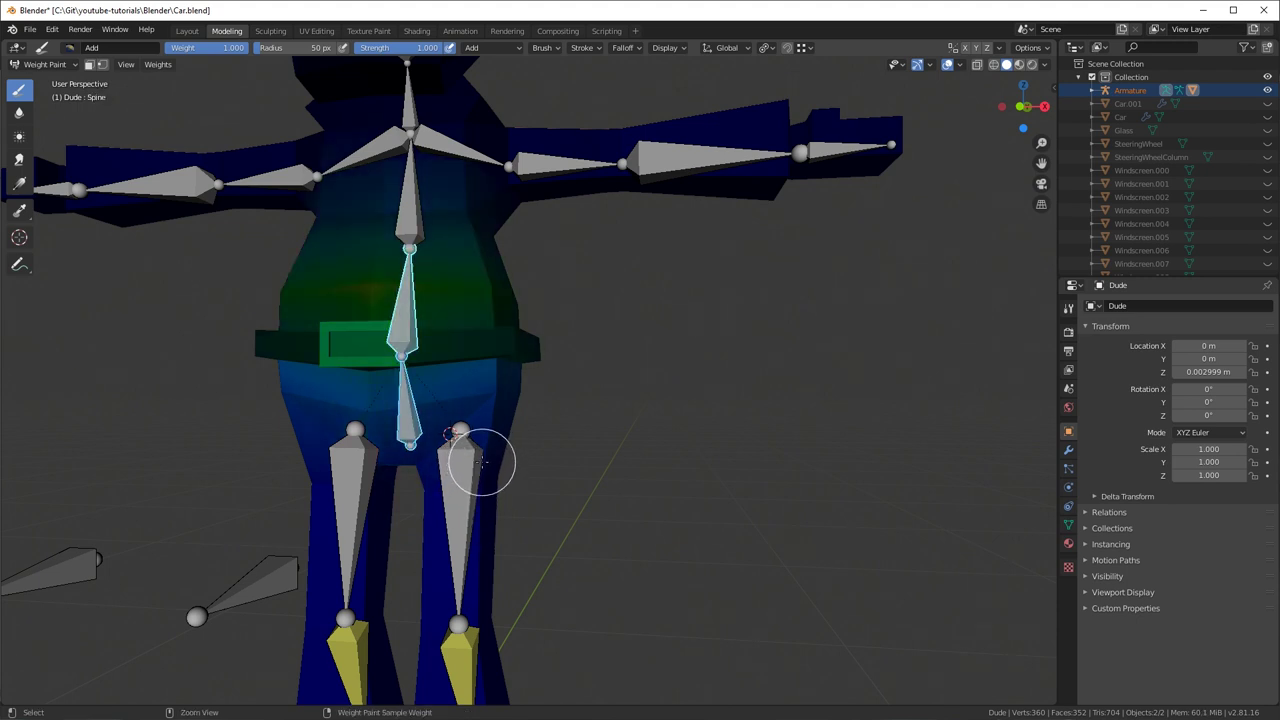
left_click(461, 477, "ctrl")
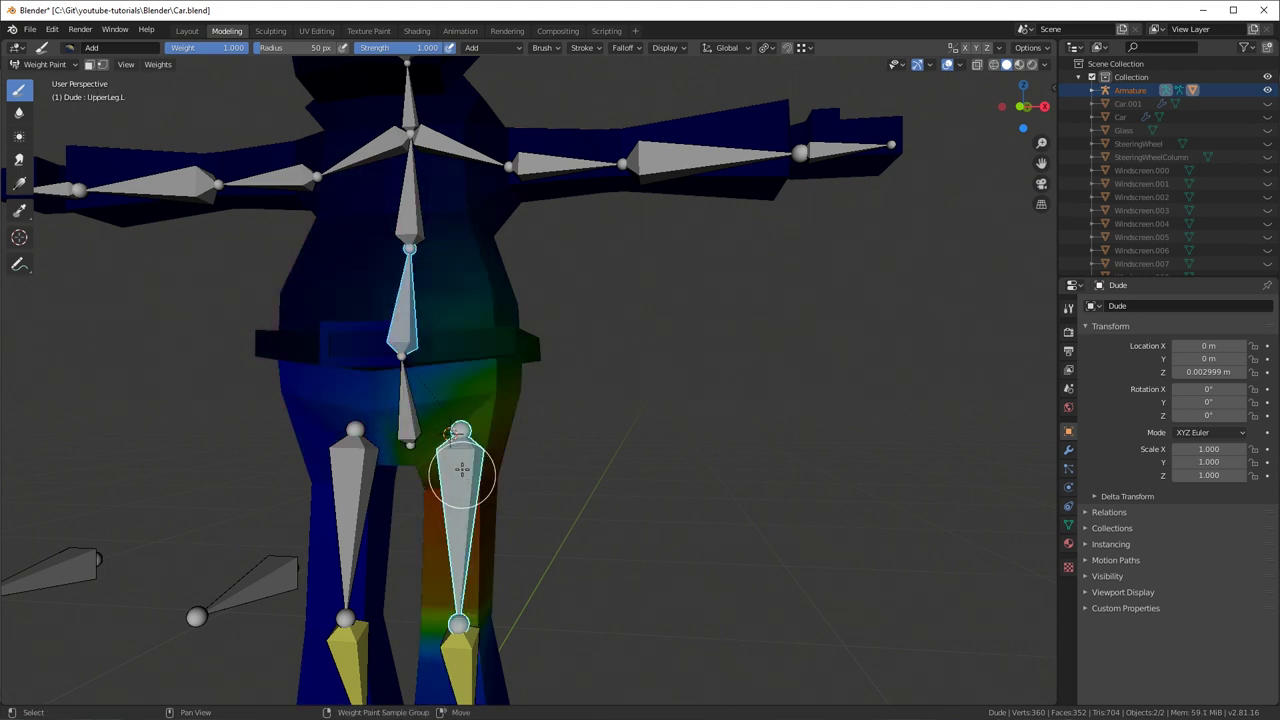
left_click(402, 315, "ctrl")
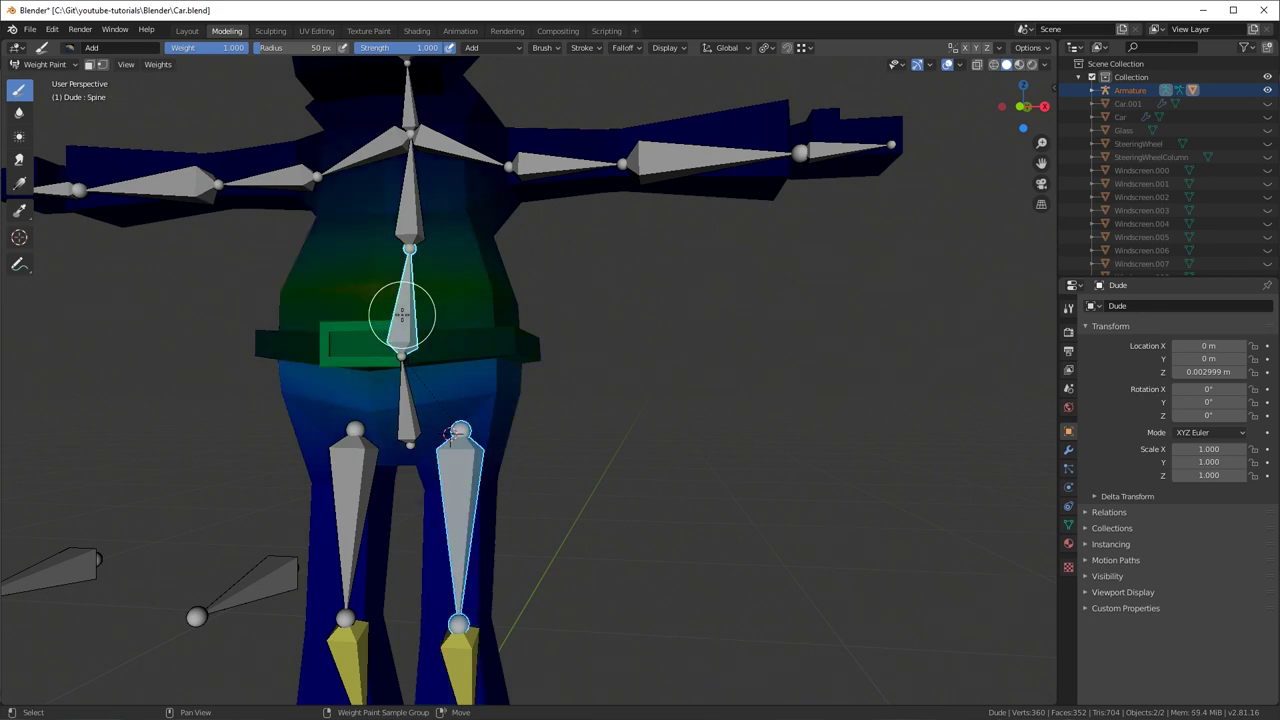
left_click(461, 487, "ctrl")
- Paint the UpperLeg.L weights off the belt and lower torso with the Mix brush at weight 0.000 and radius 157 px
mouse_move(560, 440)
middle_mouse_down()
mouse_move(500, 432)
mouse_move(570, 428)
middle_mouse_up()
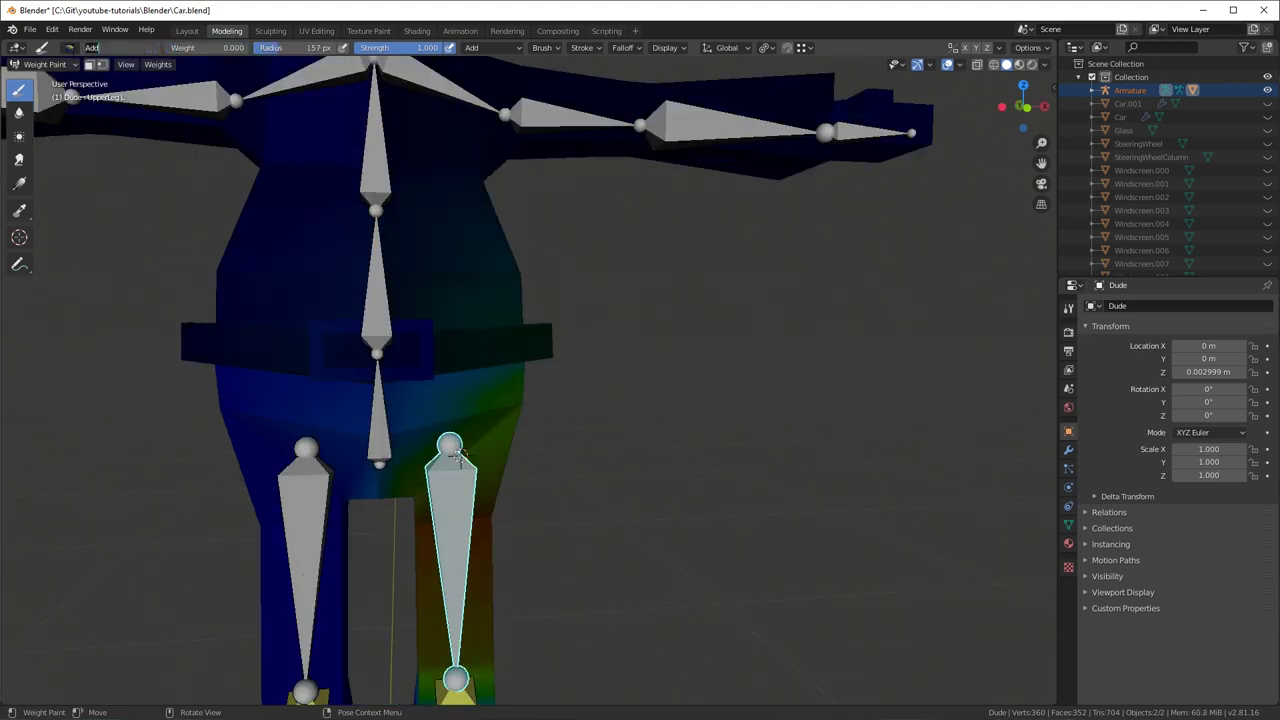
left_click(69, 47)
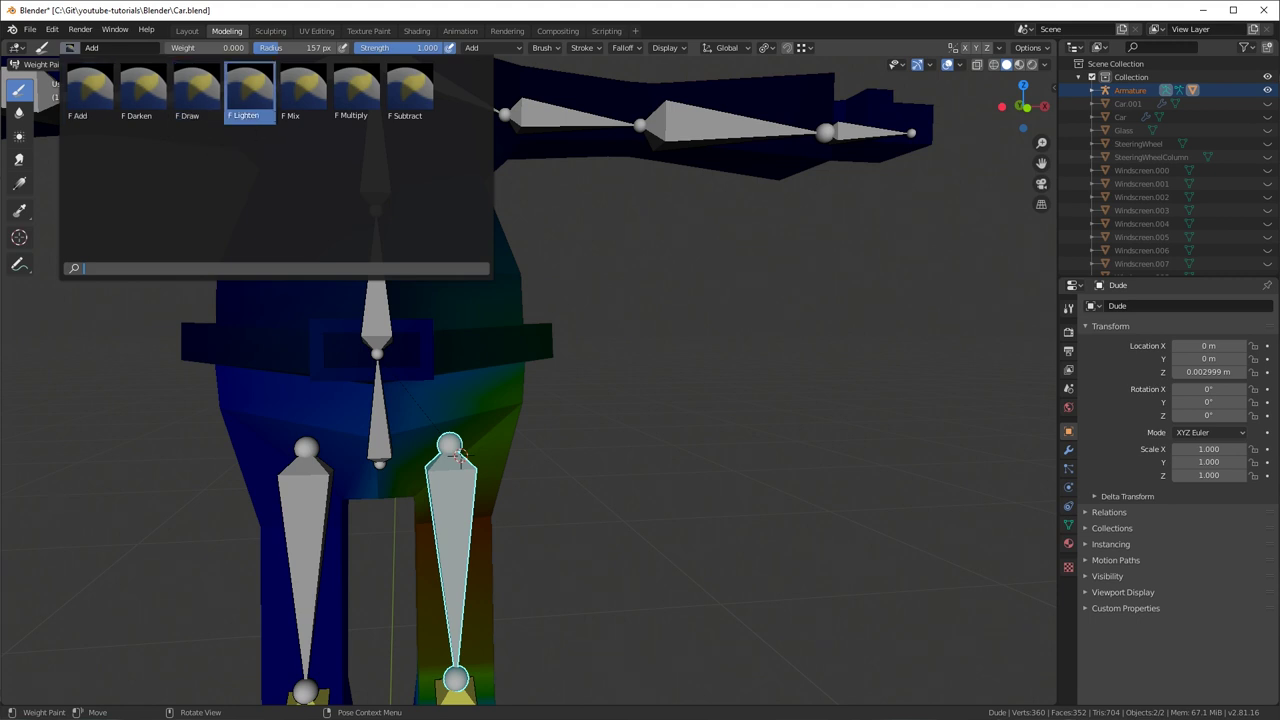
left_click(303, 93)
middle_click_drag(443, 286, 586, 277)
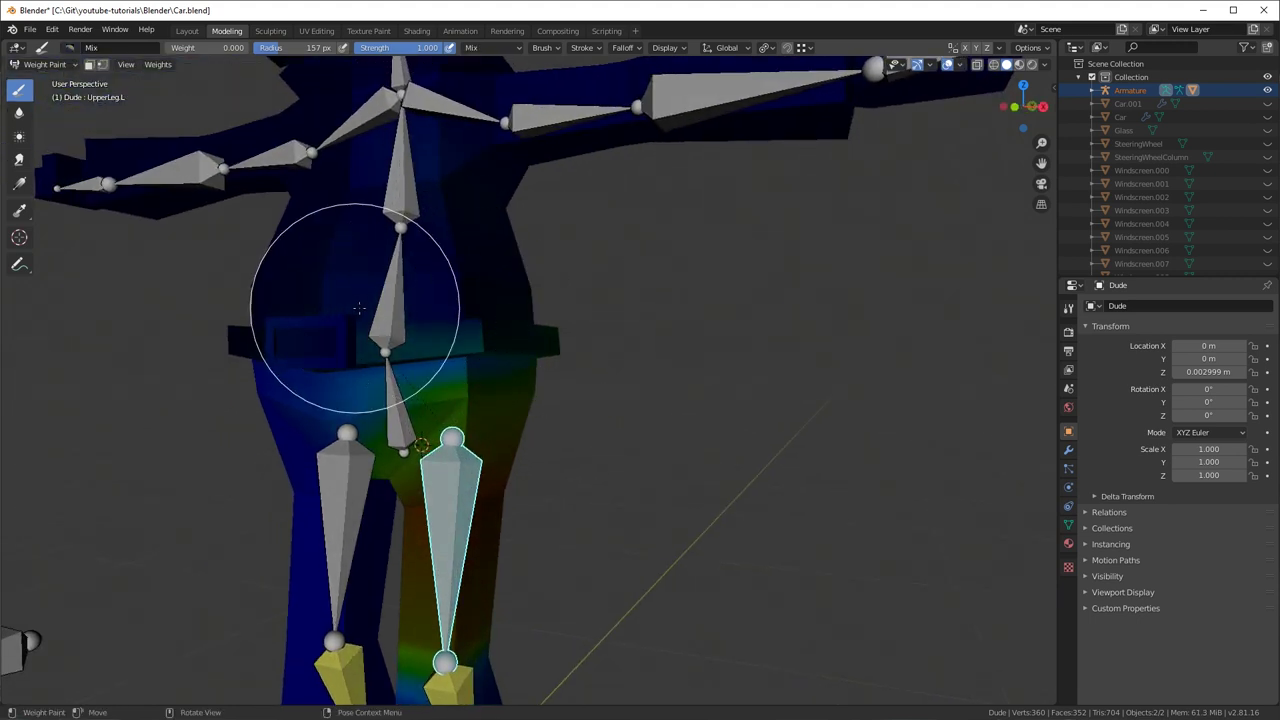
left_click_drag(487, 325, 451, 323)
mouse_move(508, 329)
middle_mouse_down()
mouse_move(606, 300)
mouse_move(543, 309)
middle_mouse_up()
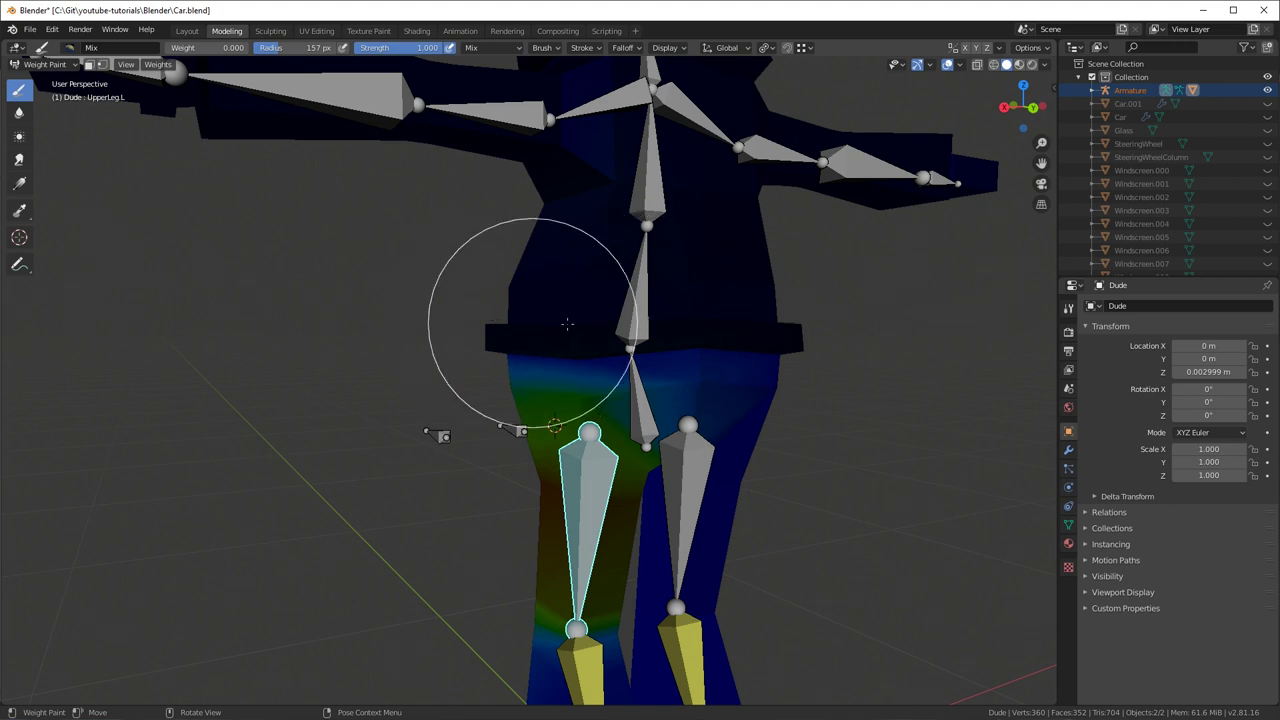
- Test the leg deformation by moving IKLegTarget.L backward and up in the side view, and cancel the move
key("KP_3")
left_click(538, 520, "ctrl")
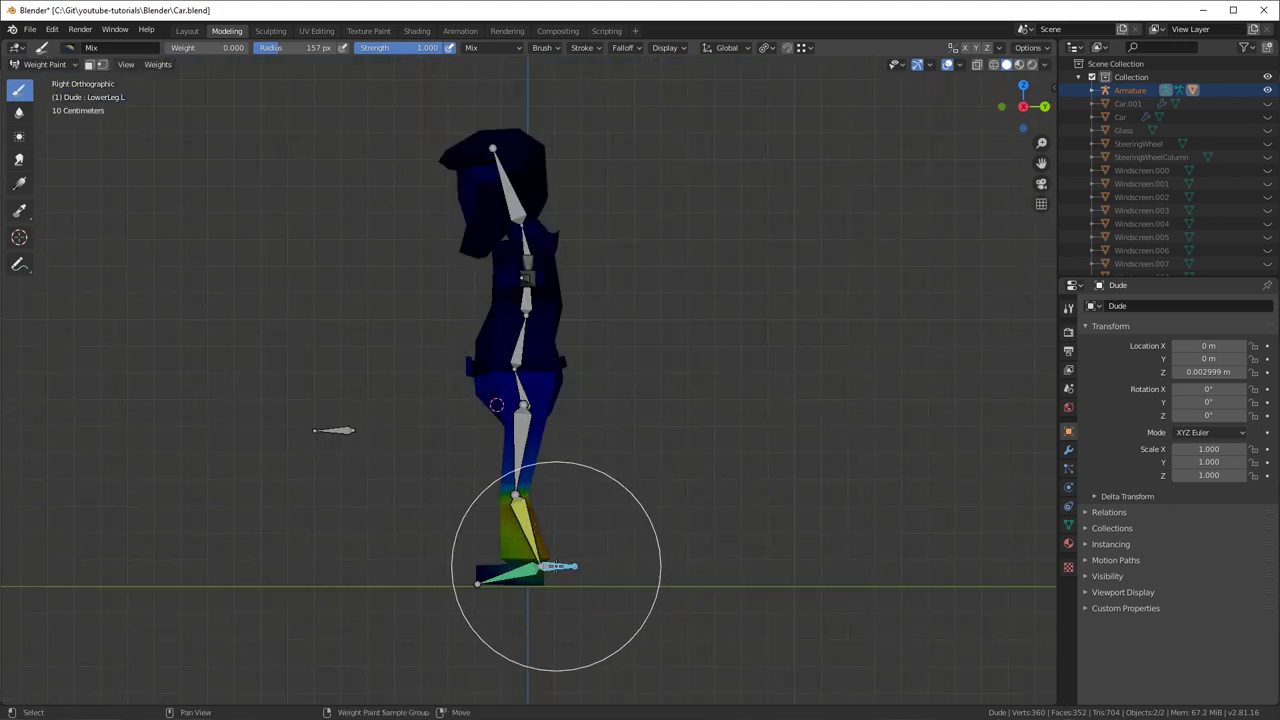
left_click(557, 566, "ctrl")
key("g")
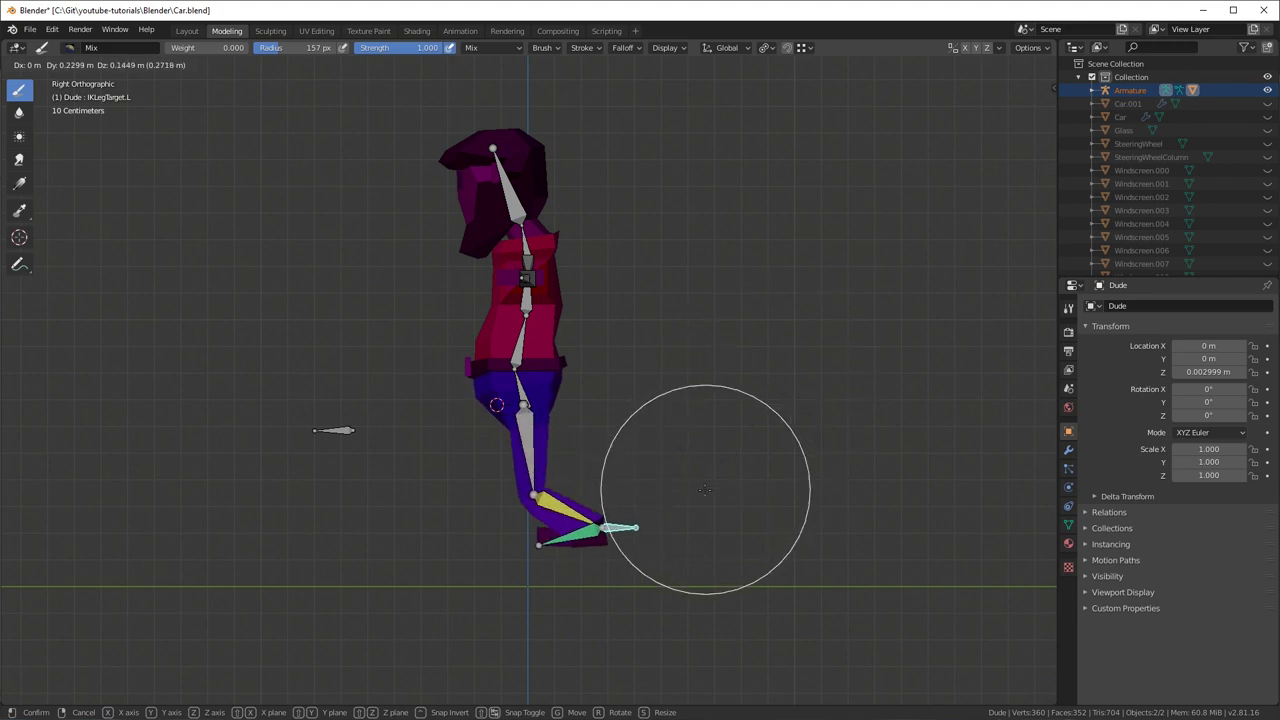
right_click(714, 470)
- Inspect the UpperLeg.L bone's weights around the hip and belt from the side
scroll(470, 375, "up", 4)
scroll(465, 371, "up", 1)
left_click_drag(371, 331, 510, 520)
left_click(506, 520, "ctrl")
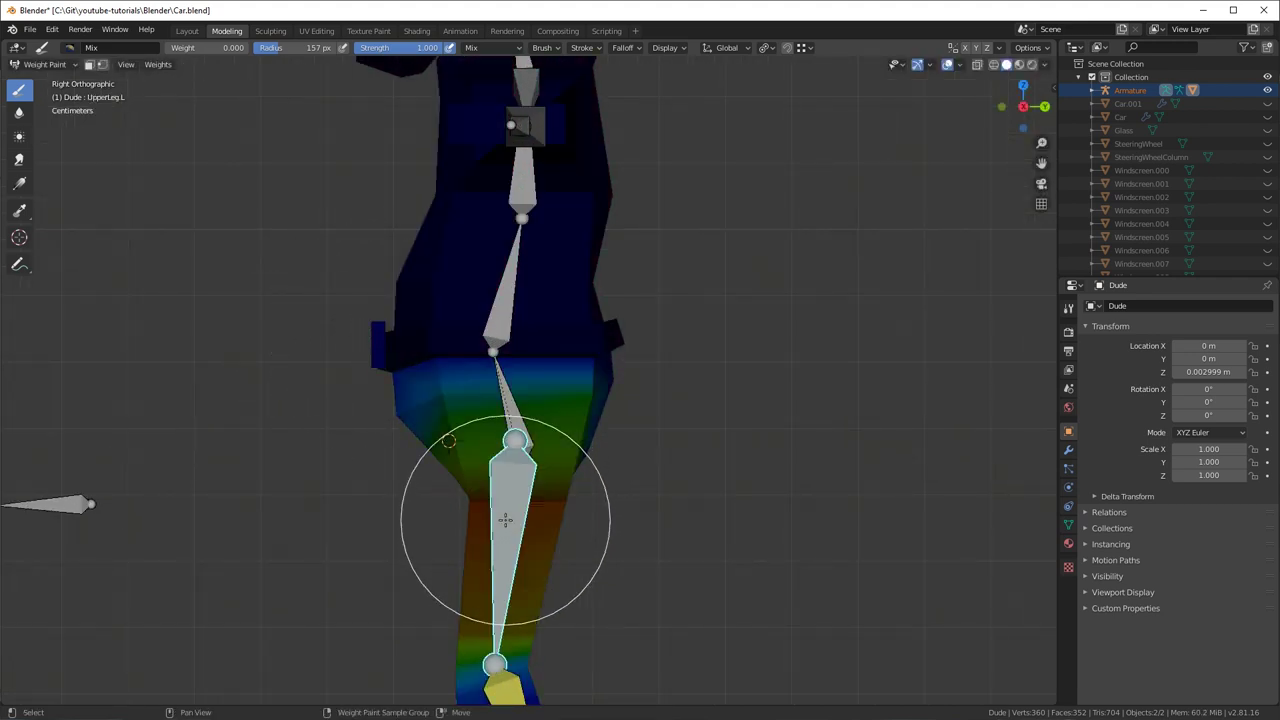
scroll(515, 521, "down", 4)
middle_click_drag(520, 523, 508, 540)
- Switch to posing the armature, test the left leg by moving and rotating IKLegTarget.L in the side view, and reset the pose
left_click(55, 65)
left_click(47, 80)
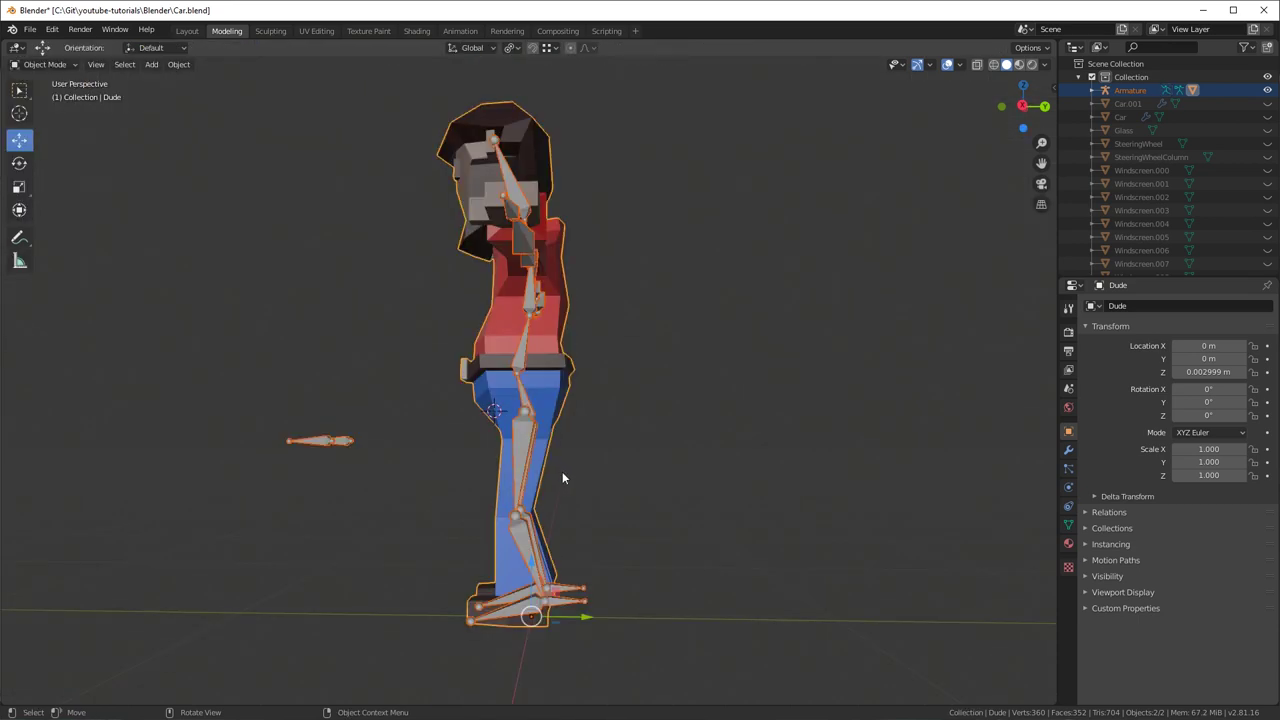
left_click(564, 594)
key("KP_1")
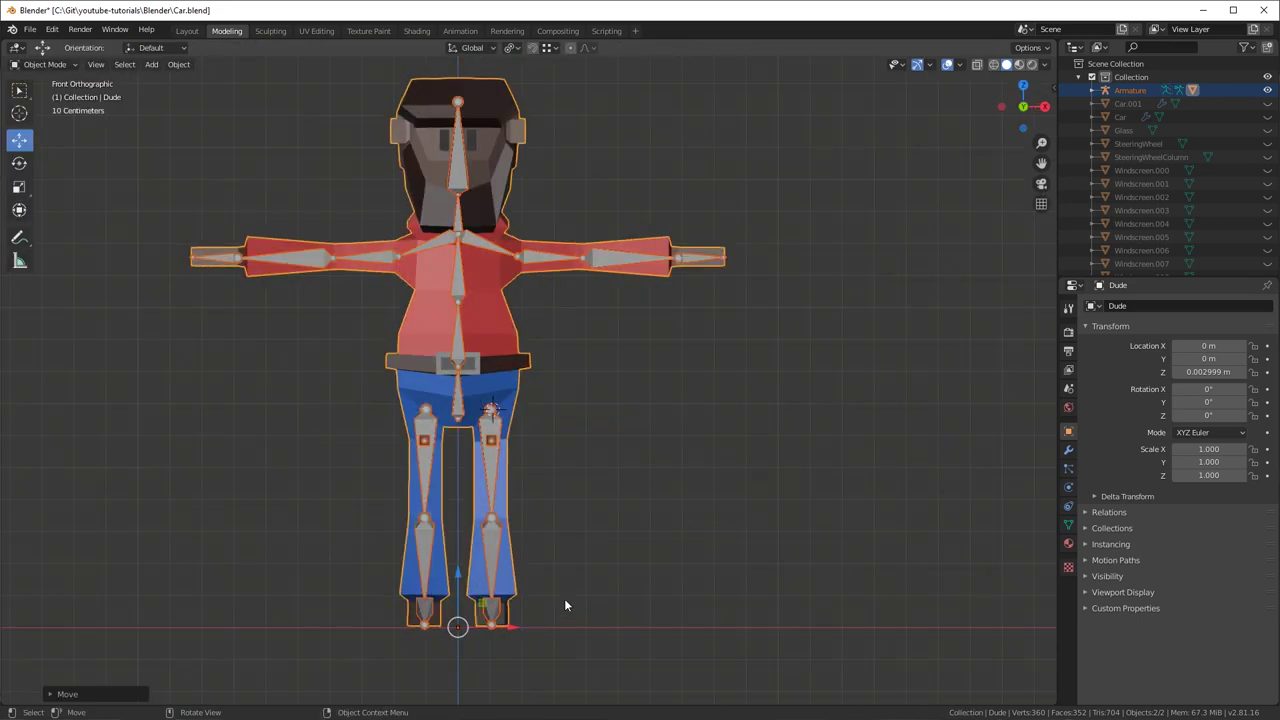
key("KP_3")
left_click(519, 449)
left_click_drag(562, 603, 552, 494)
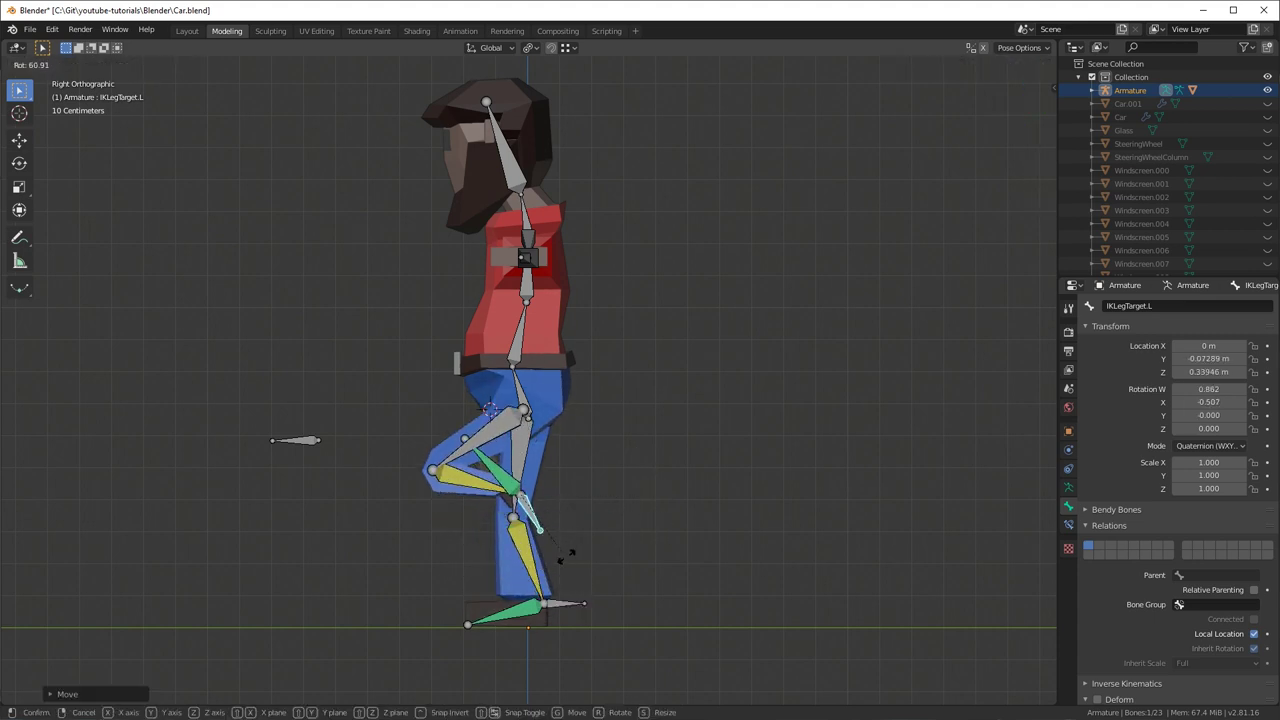
key("g")
key("Escape")
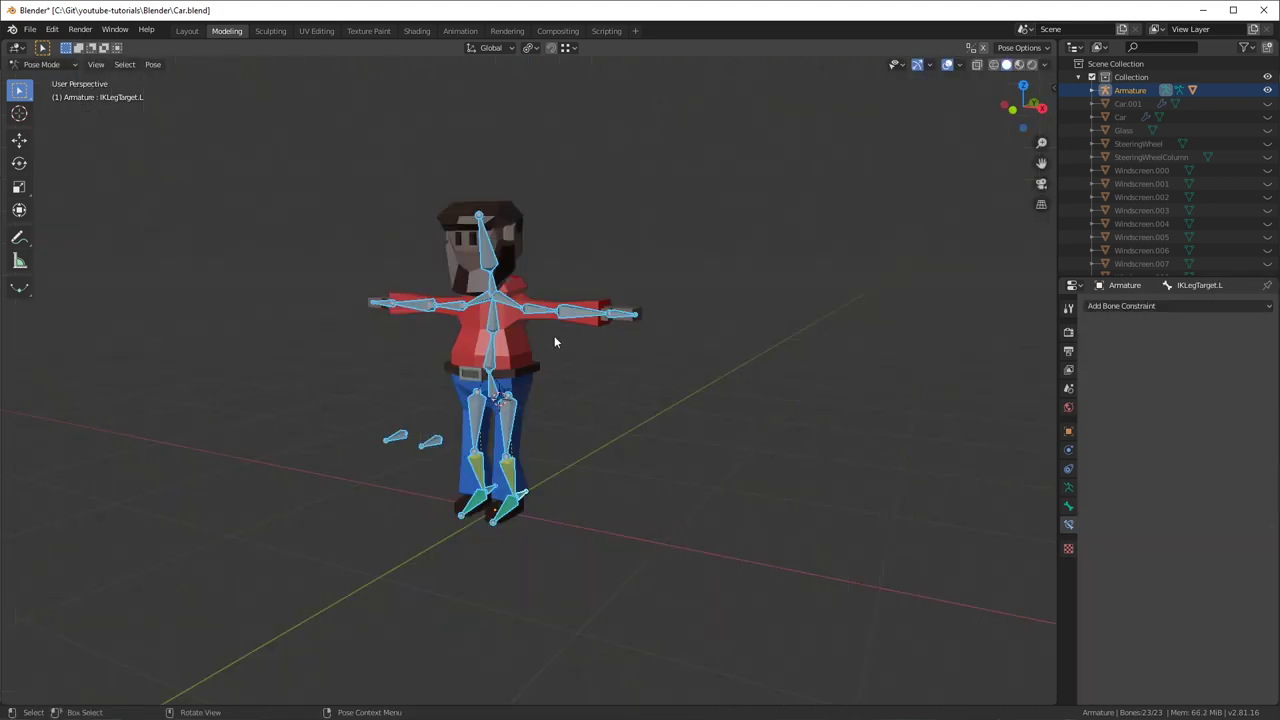
- Test the left arm by rotating the UpperArm.L bone downward in the front view, and cancel the rotation
left_click(538, 310)
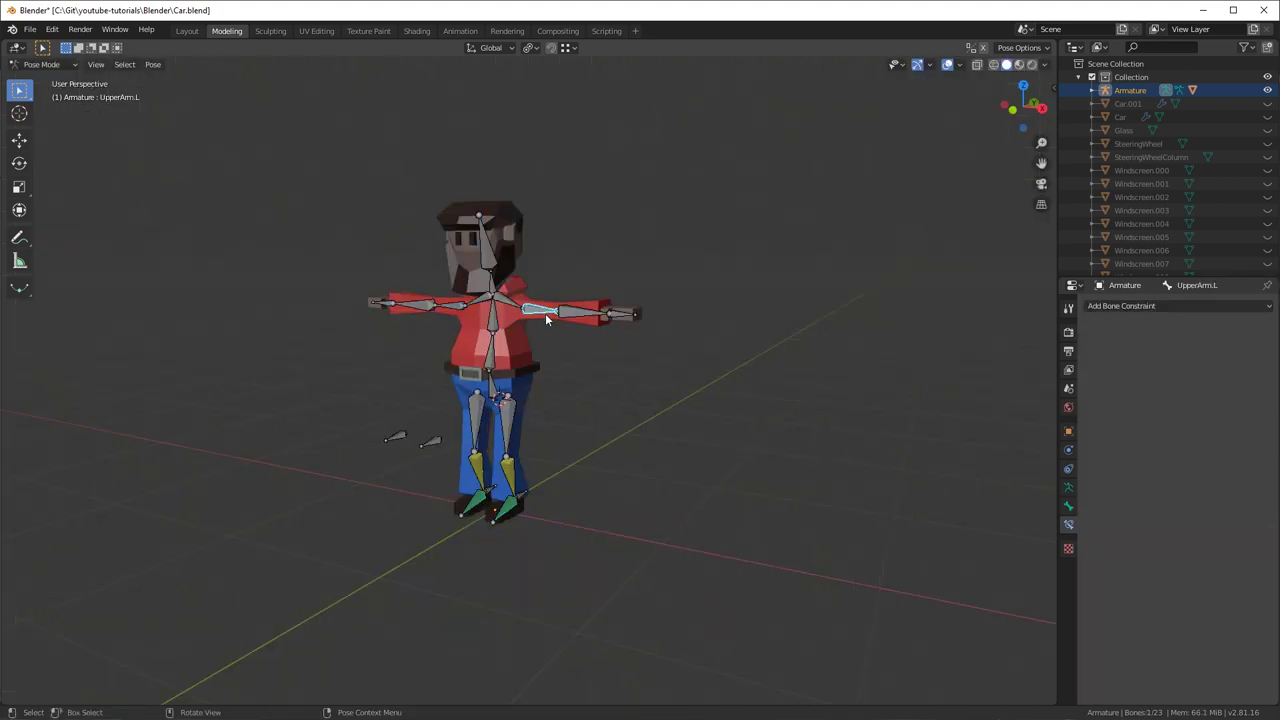
key("KP_1")
key("r")
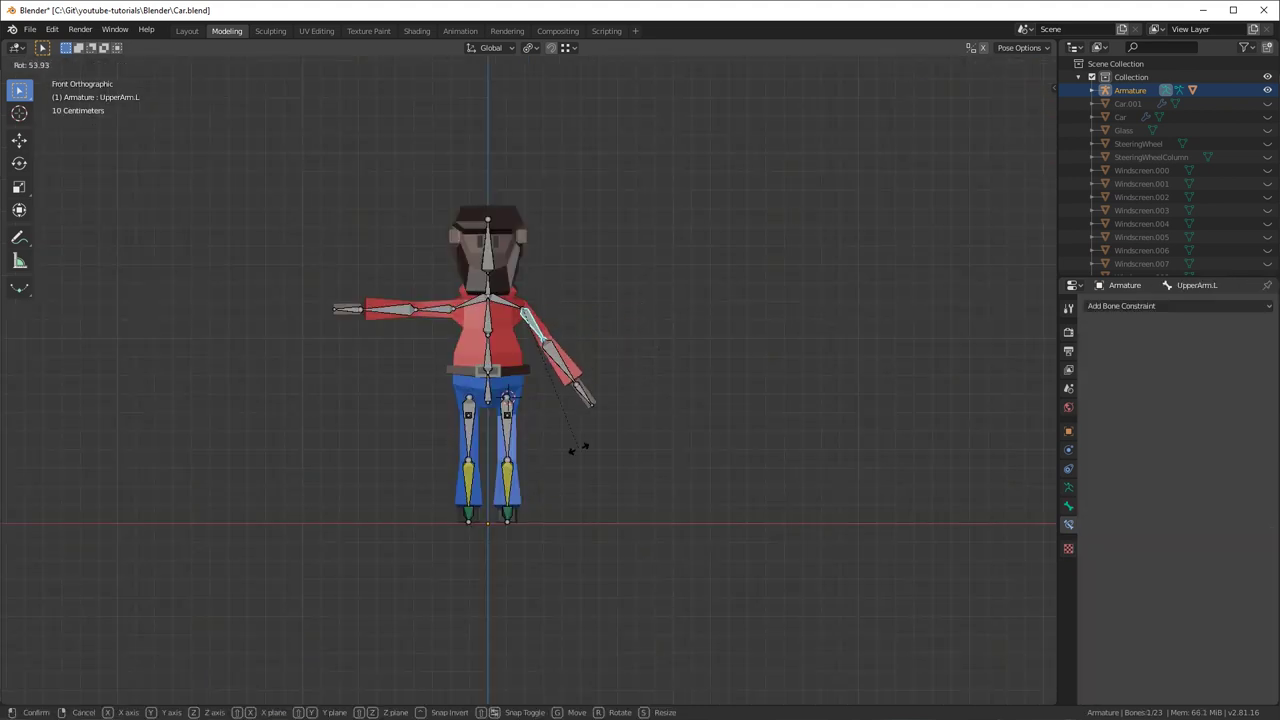
key("Escape")
- Test the upper body deformation by rotating the Chest bone forward in the side view
middle_click_drag(500, 301, 496, 329)
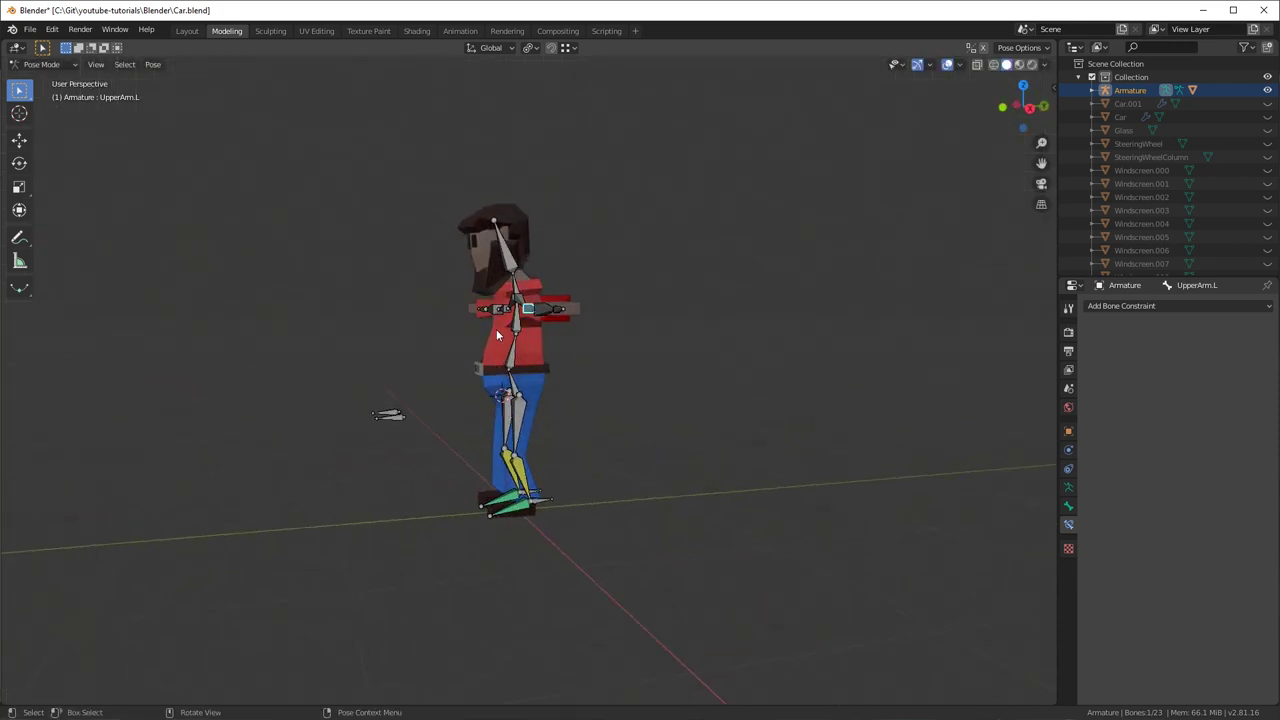
key("r")
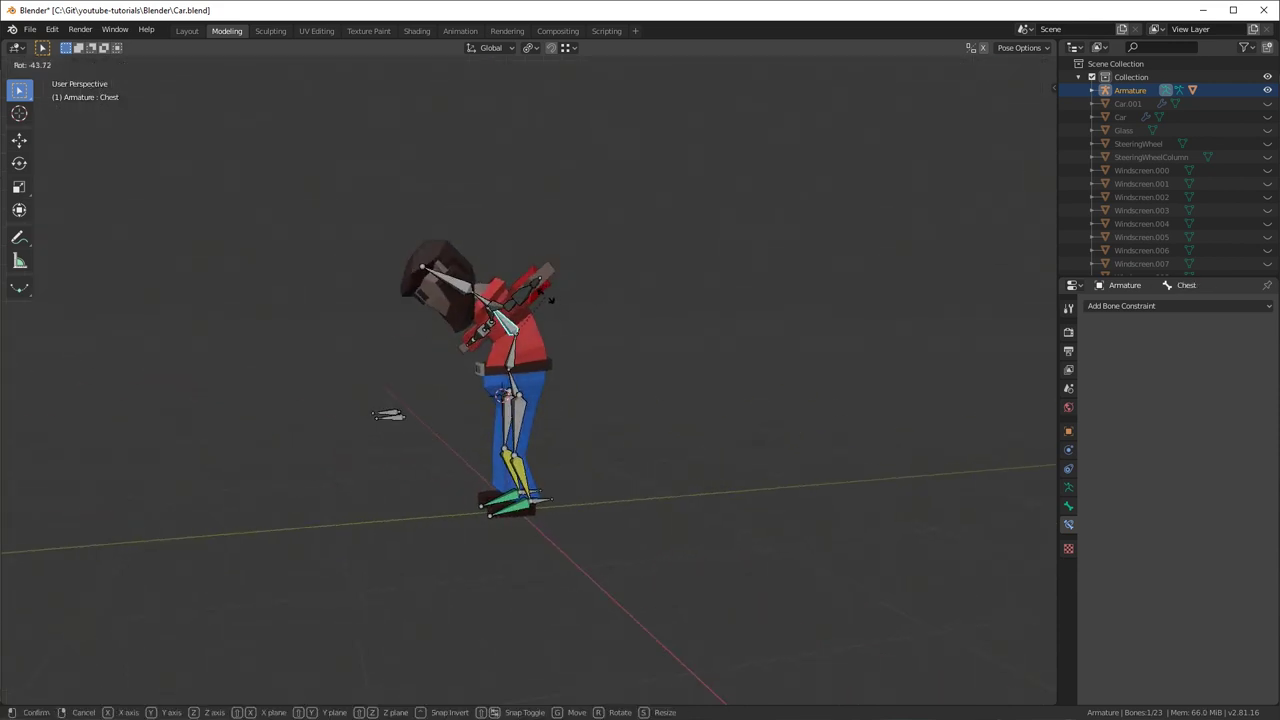
left_click(548, 296)
key("KP_3")
key("r")
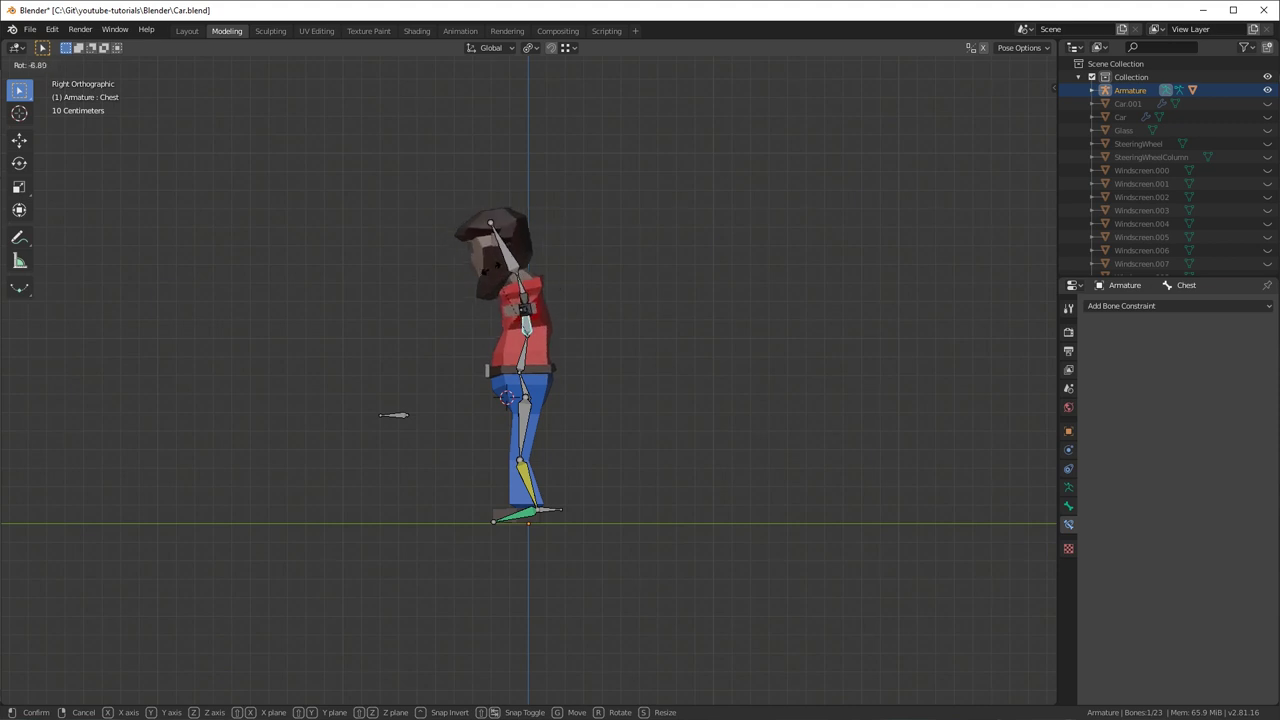
left_click(458, 295)
- Rotate the Spine bone forward to test the waist, and undo the Spine and Chest rotations
left_click(520, 362)
key("r")
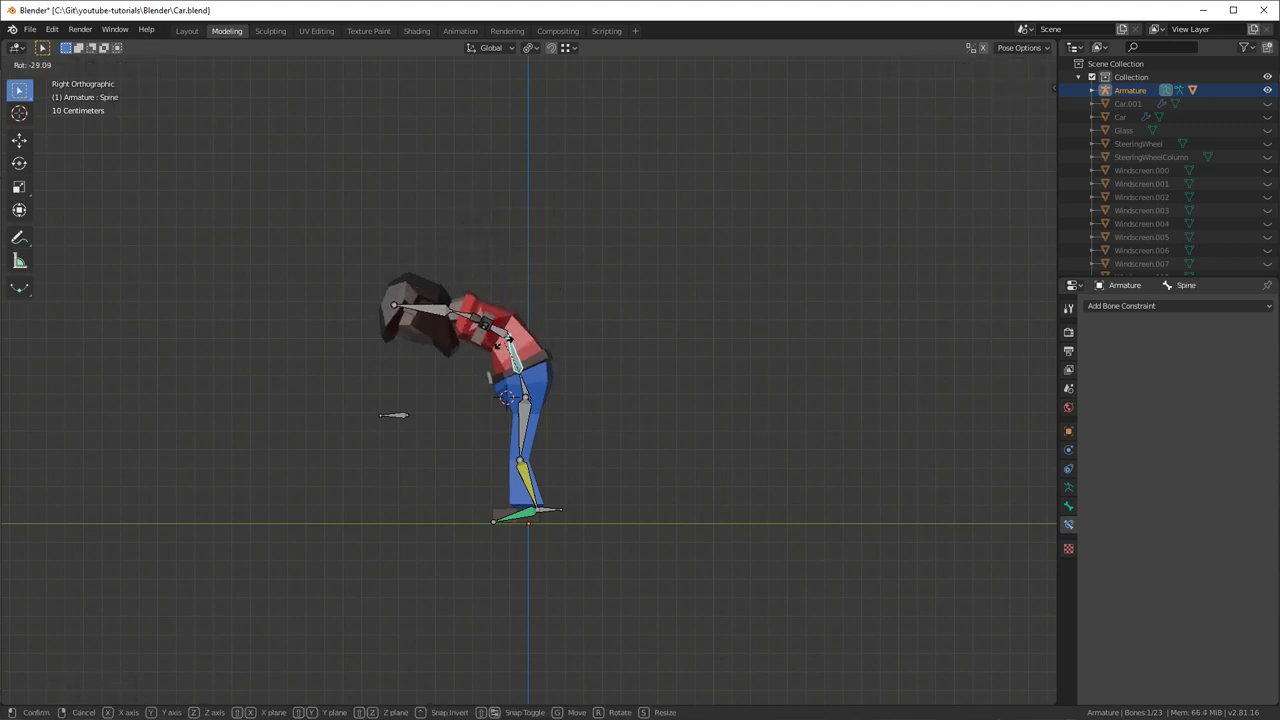
left_click(500, 352)
key("ctrl+z")
key("ctrl+z")
key("ctrl+z")
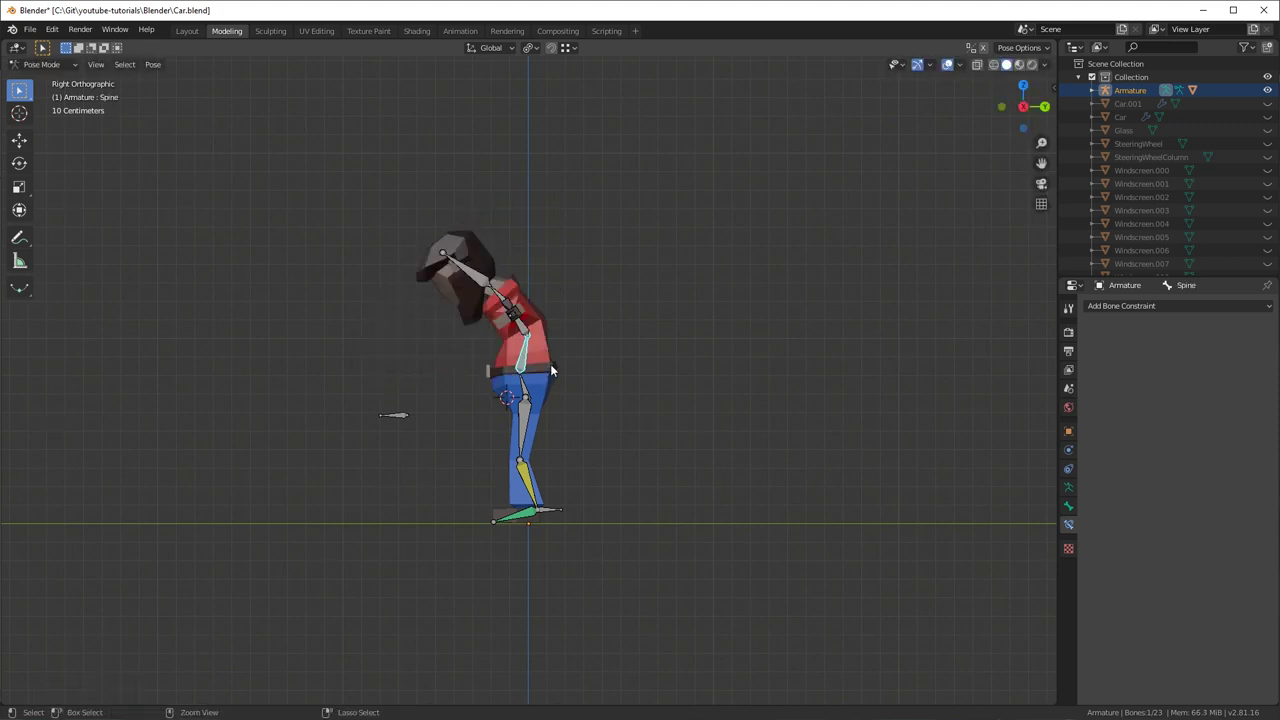
- Enter Edit Mode on the Dude mesh and select all linked geometry of the character's left eye in the front view
scroll(555, 364, "down", 2)
key("KP_1")
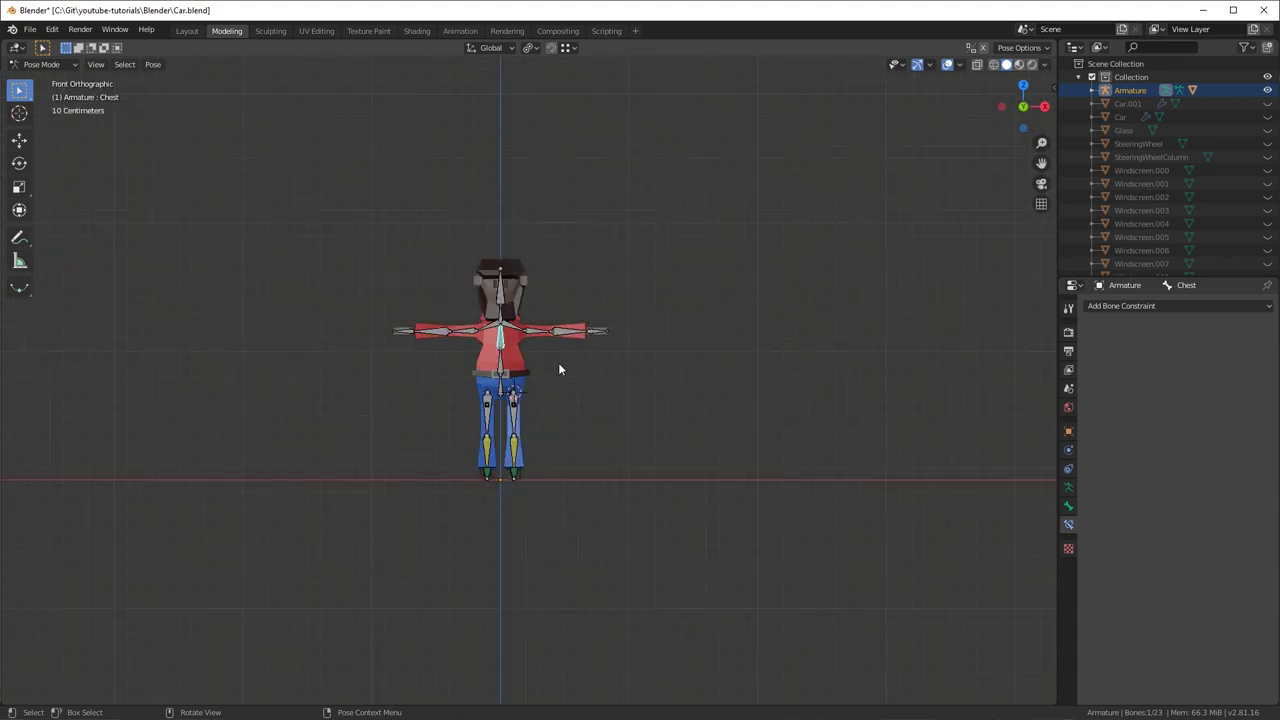
scroll(558, 370, "up", 3)
left_click(530, 125)
scroll(534, 140, "up", 2)
scroll(538, 170, "up", 1)
middle_click_drag(542, 209, 652, 457, "shift")
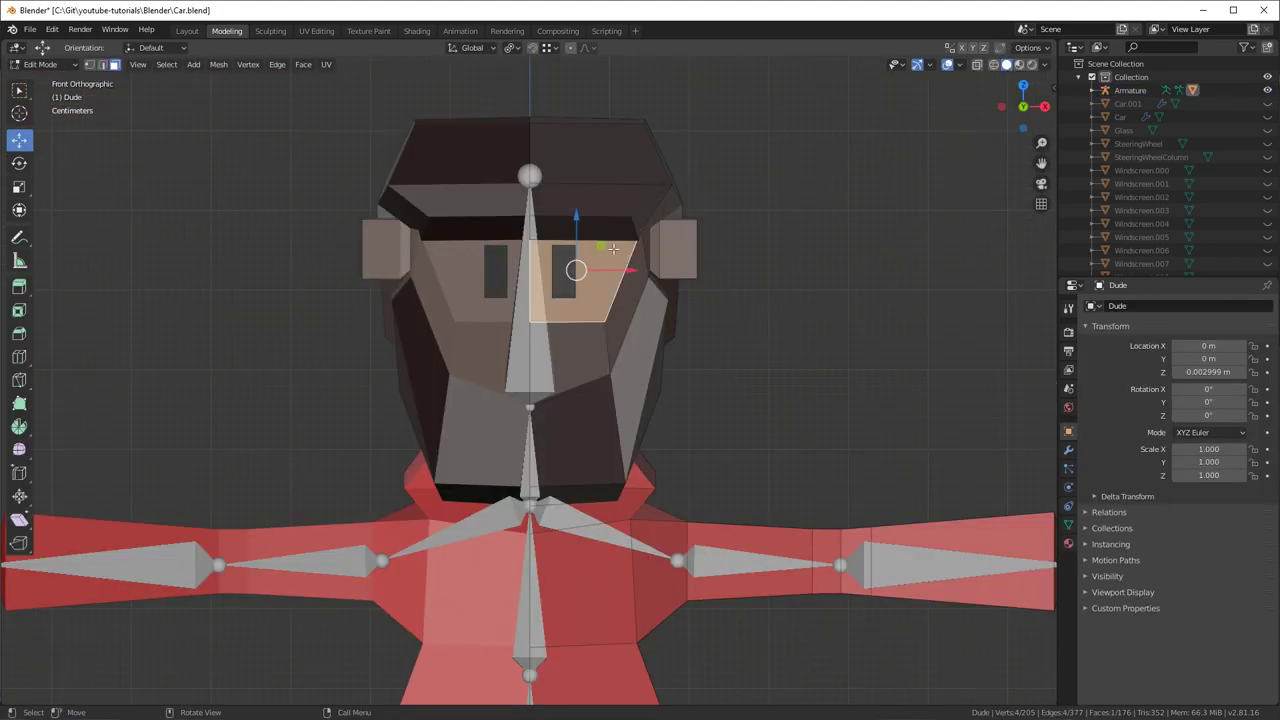
left_click(830, 292)
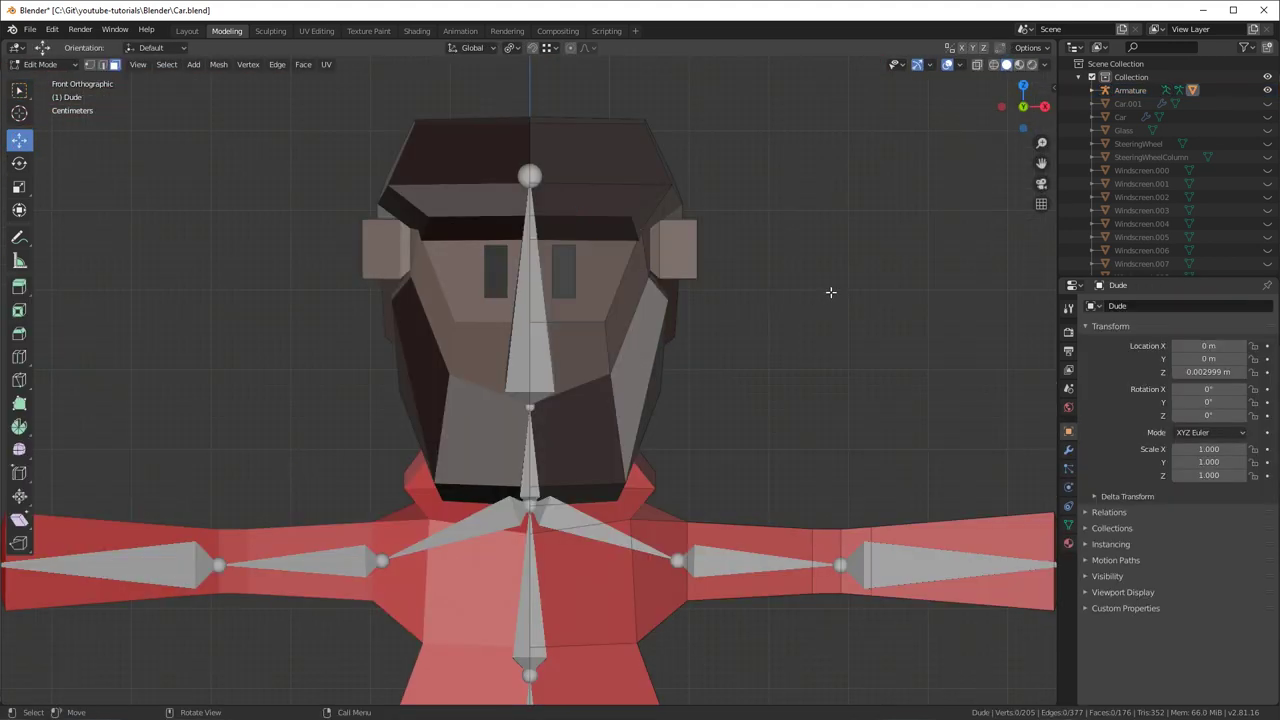
left_click(564, 262)
key("ctrl+l")
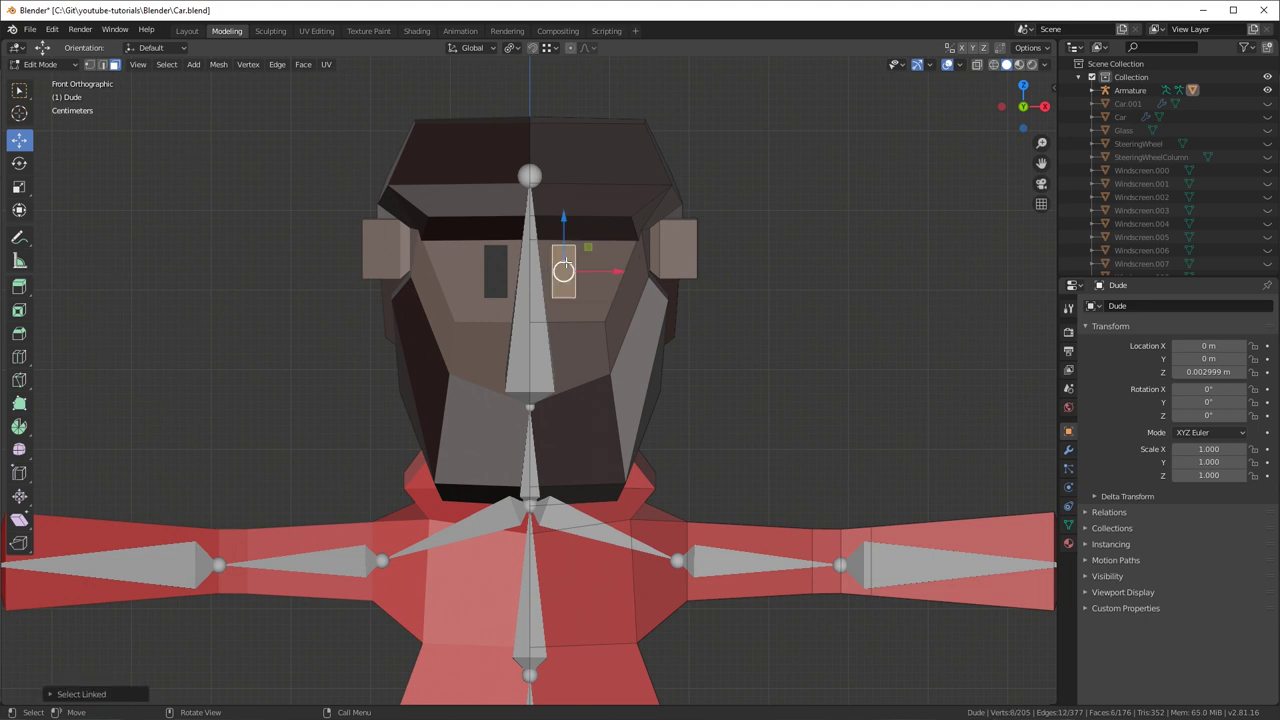
- Remove the selected eye's vertices from the Pelvis, Spine, Chest, Neck and Head vertex groups
left_click(1068, 525)
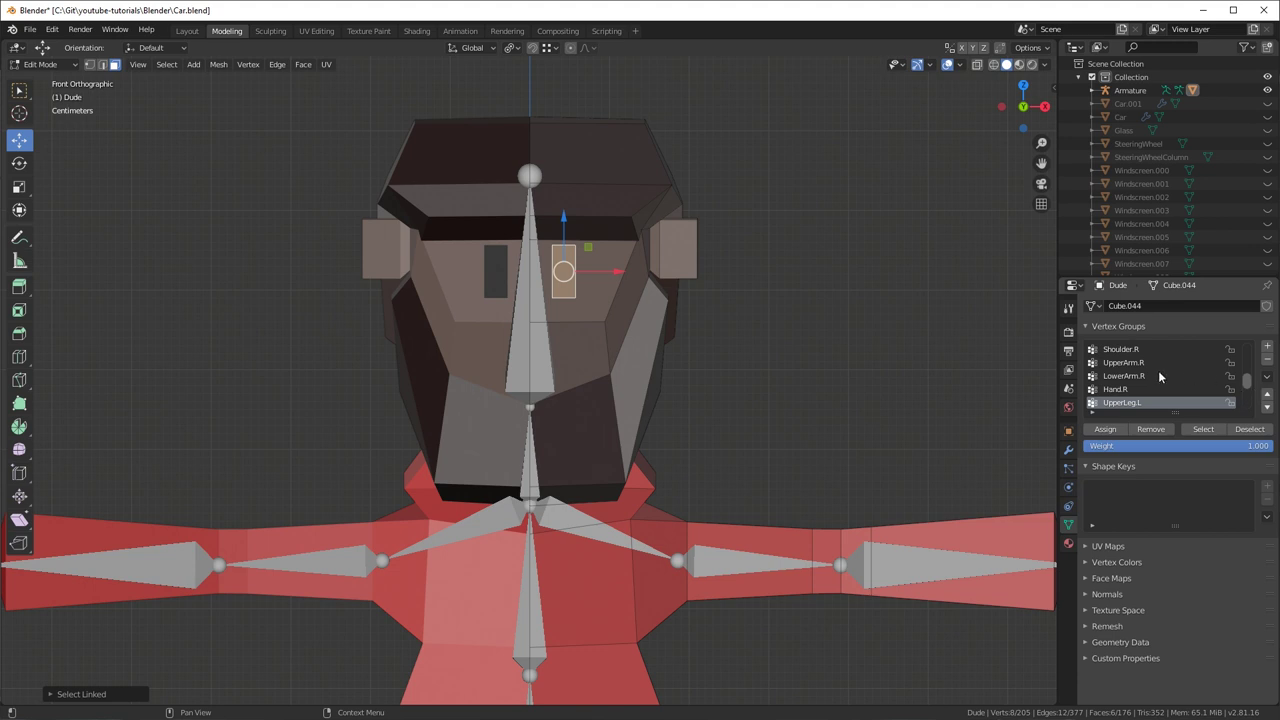
scroll(1160, 376, "up", 8)
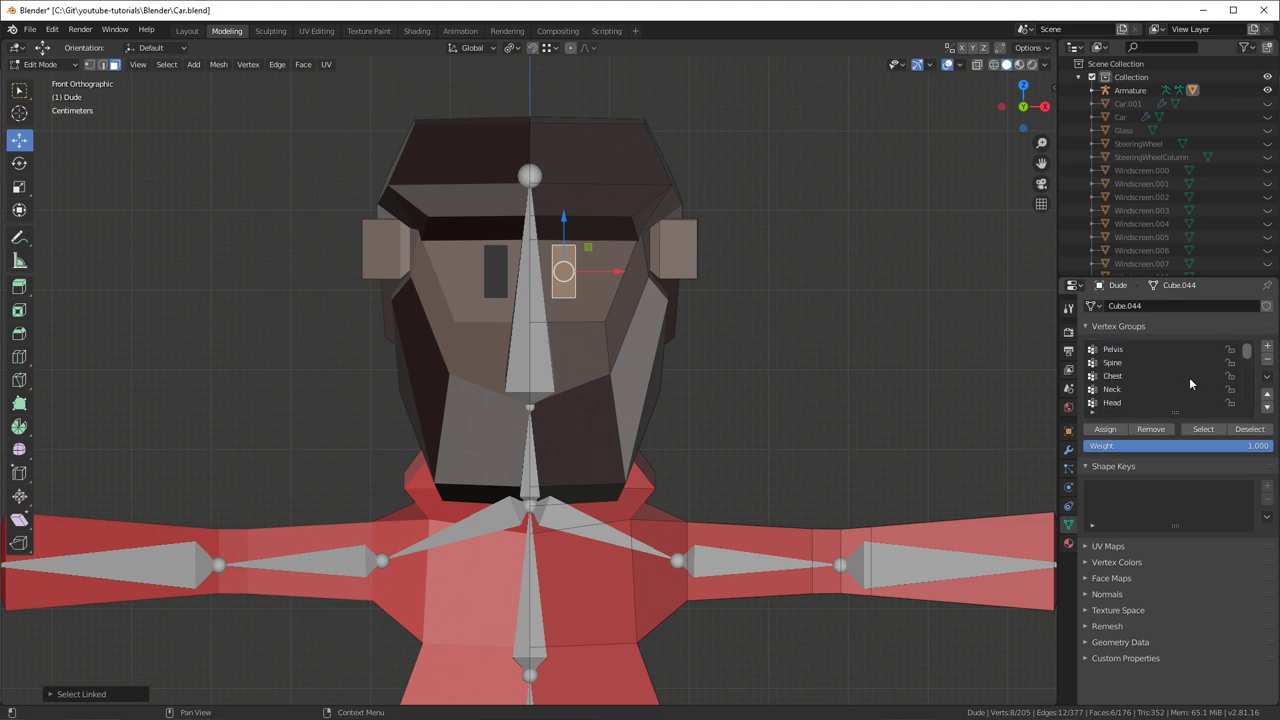
left_click(1146, 351)
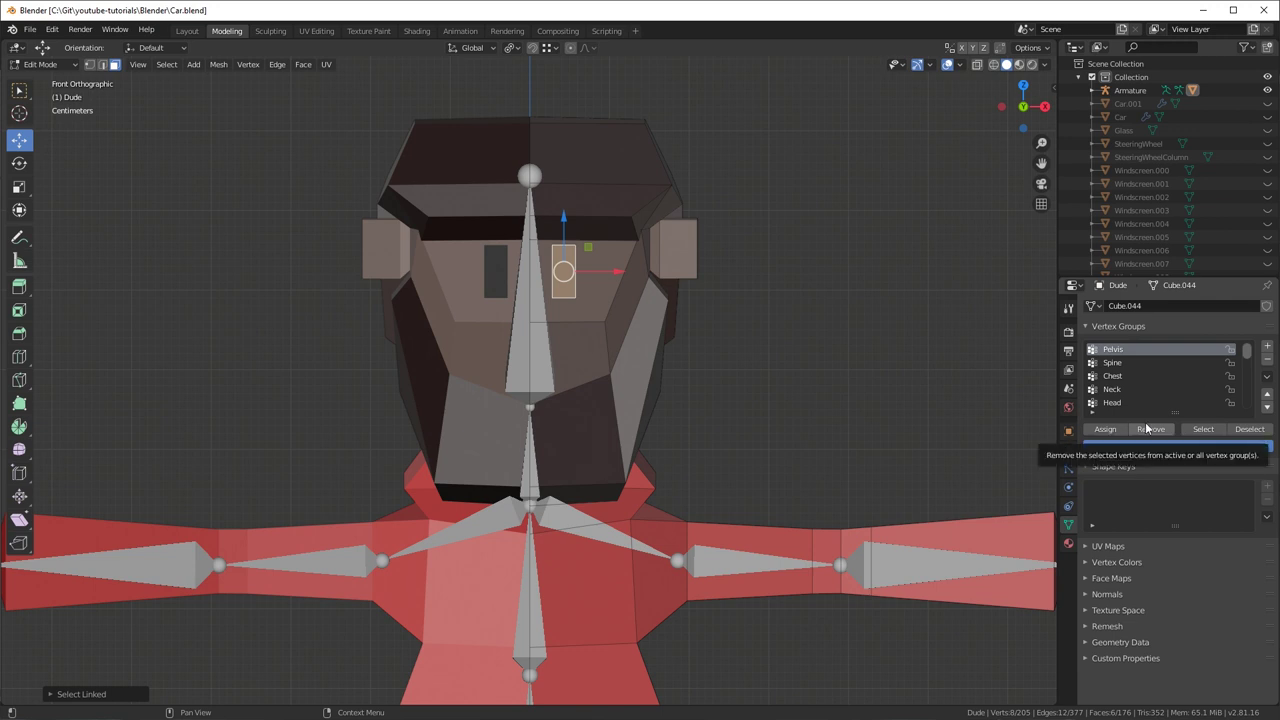
left_click(1125, 364)
left_click(1130, 377)
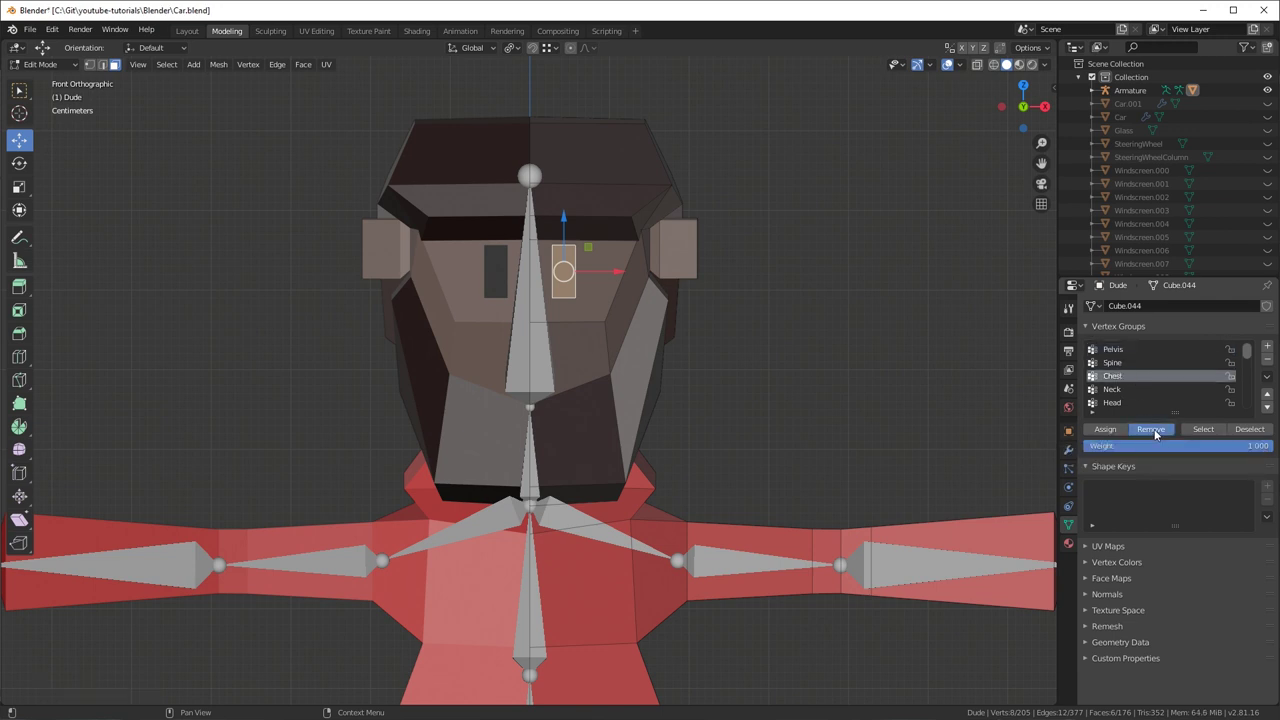
left_click(1131, 389)
left_click(1126, 401)
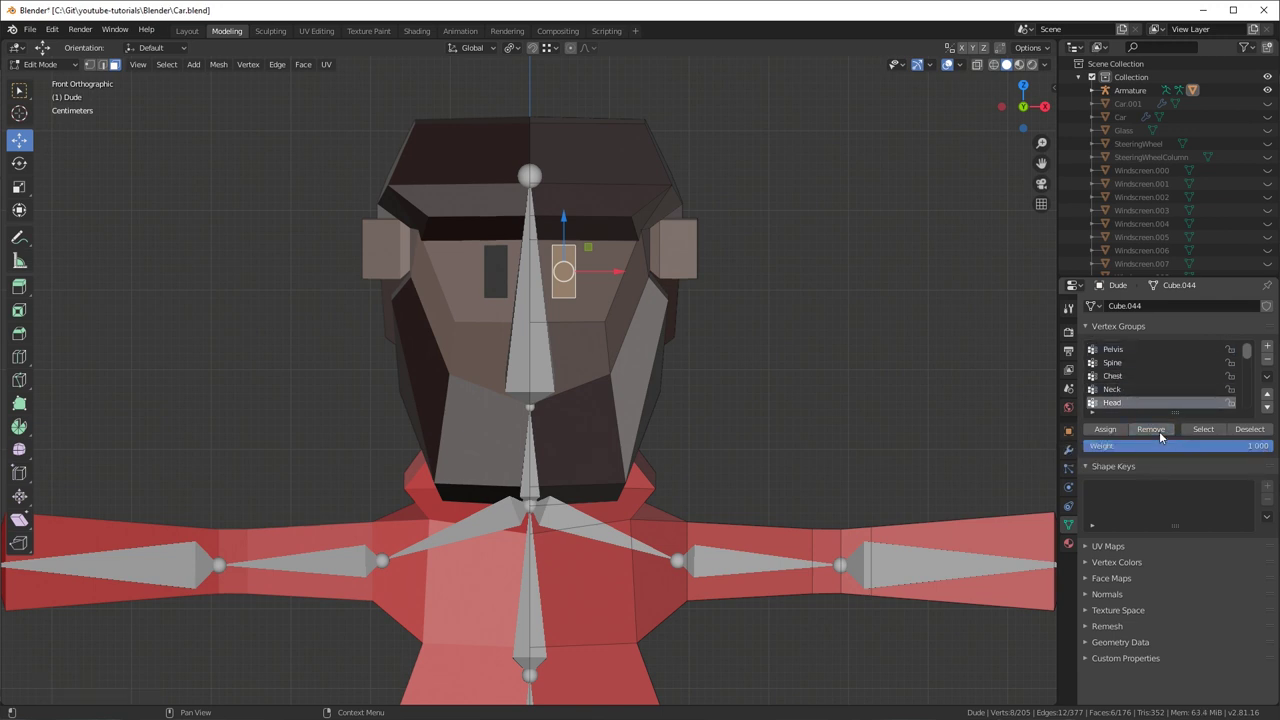
- Remove the eye's vertices from the Shoulder.L group and assign them to the Head vertex group with weight 1.000
scroll(1152, 400, "down", 2)
left_click(1141, 390)
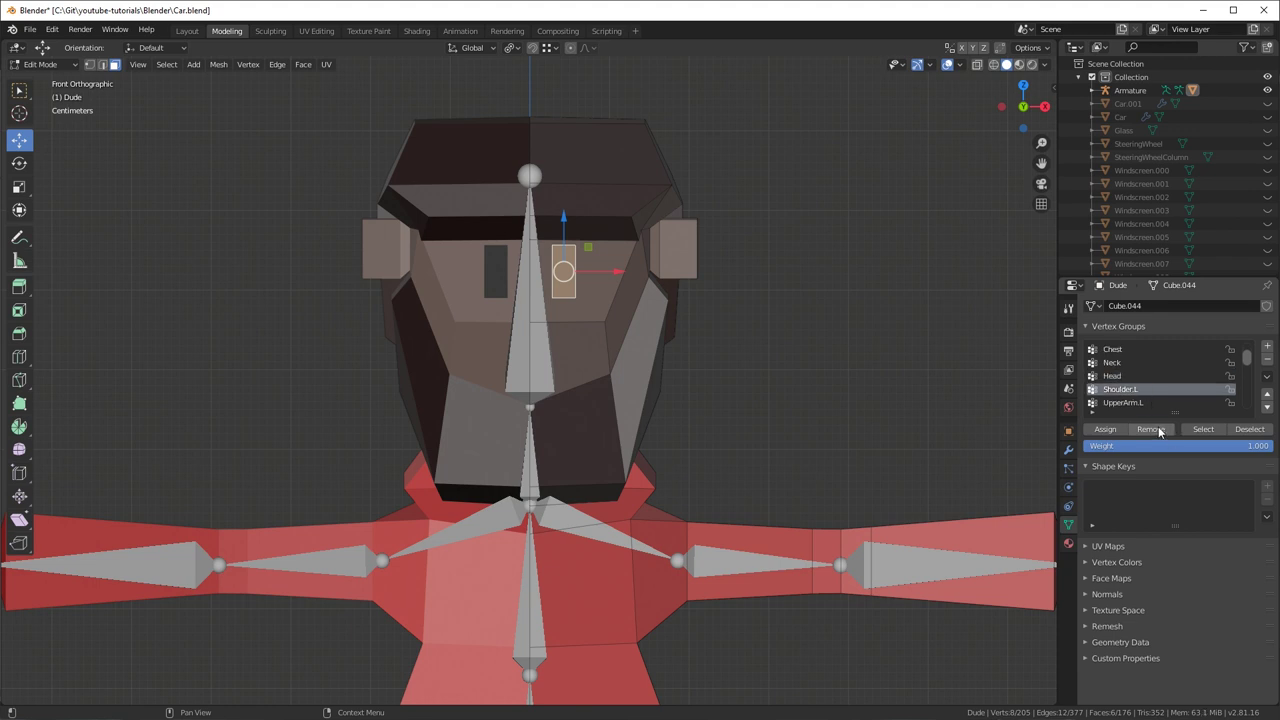
scroll(1160, 386, "up", 2)
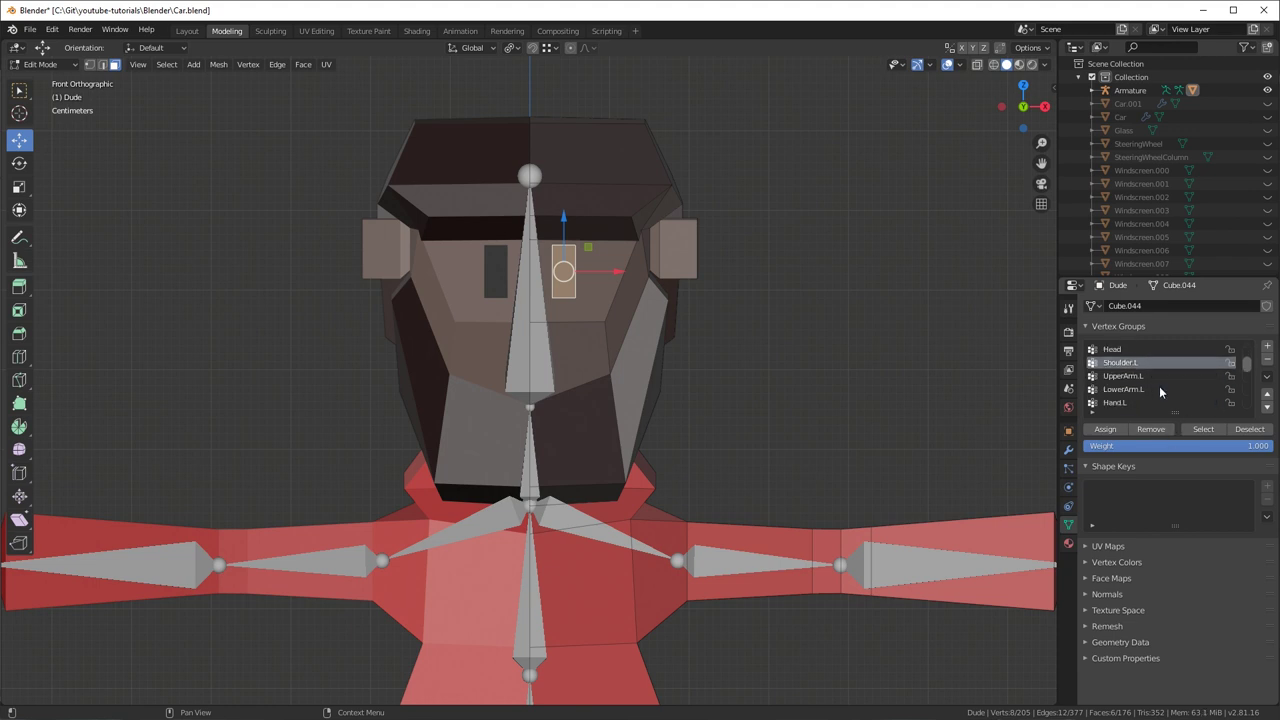
left_click(1134, 404)
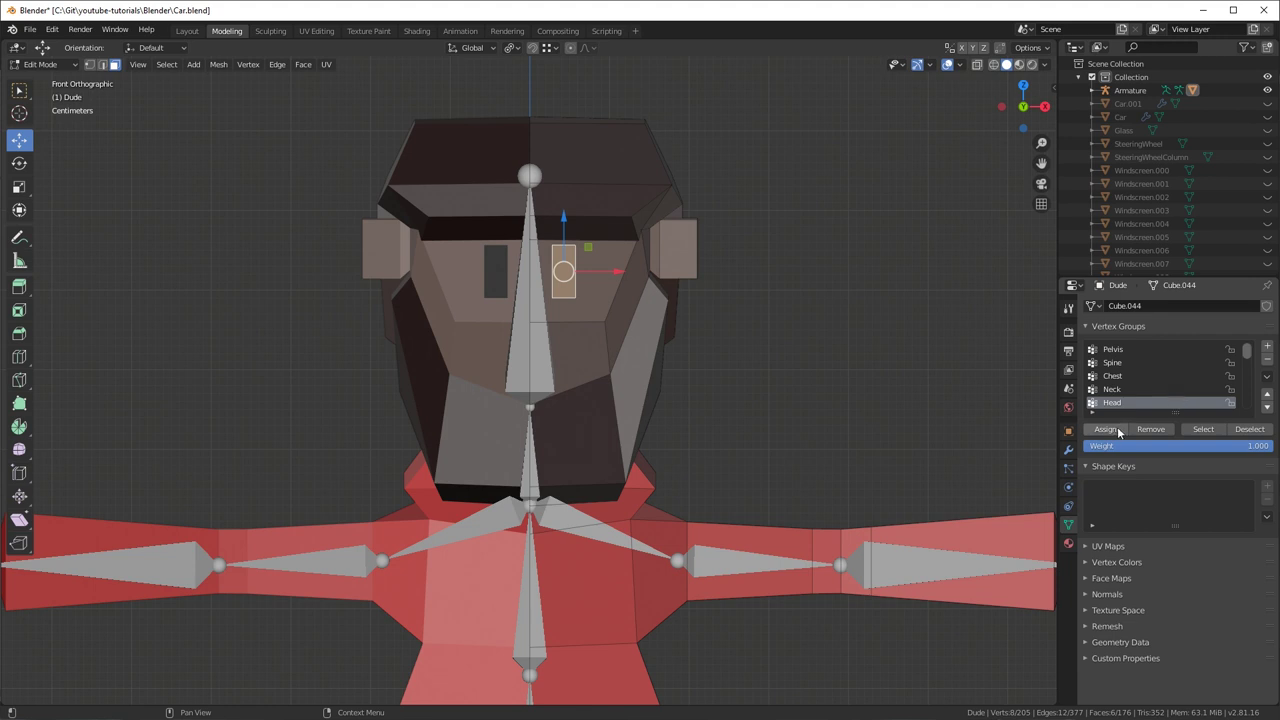
- Return the Dude mesh to Object Mode, then select the armature and put it in Pose Mode
left_click(535, 355)
key("ctrl+Tab")
key("Tab")
key("Tab")
key("Tab")
key("ctrl+Tab")
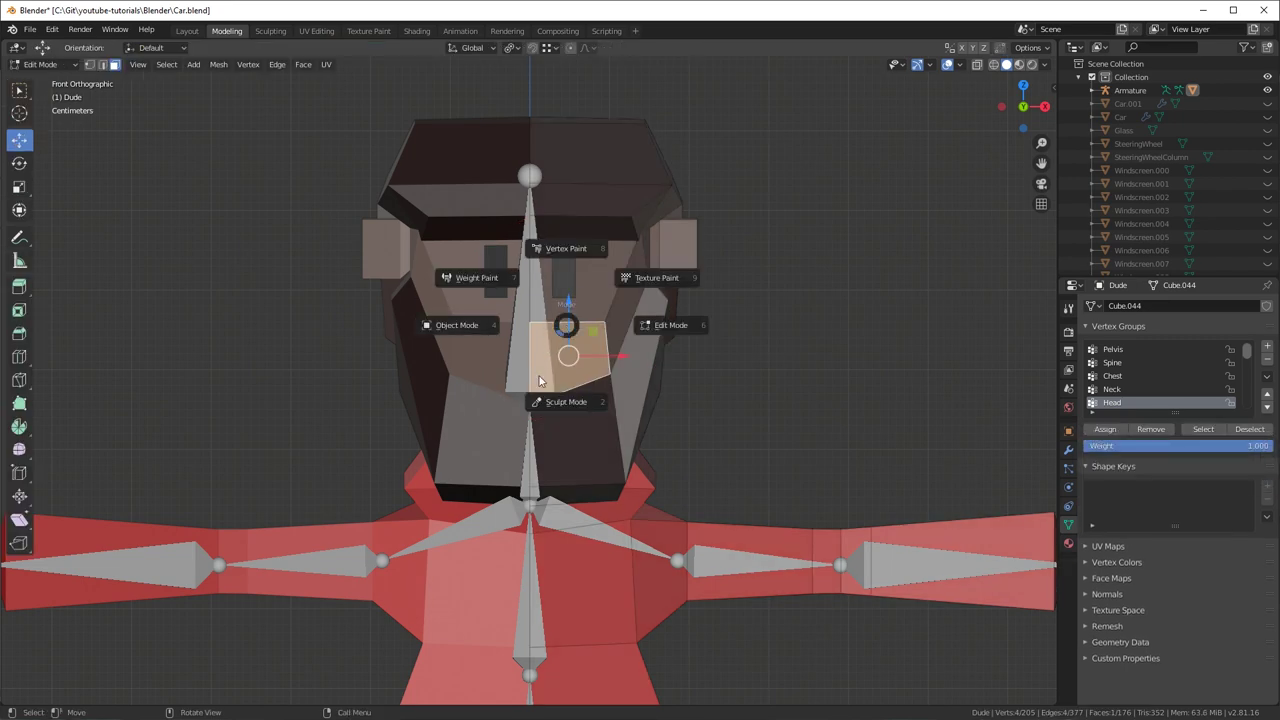
left_click(476, 329)
left_click(545, 323)
key("ctrl+Tab")
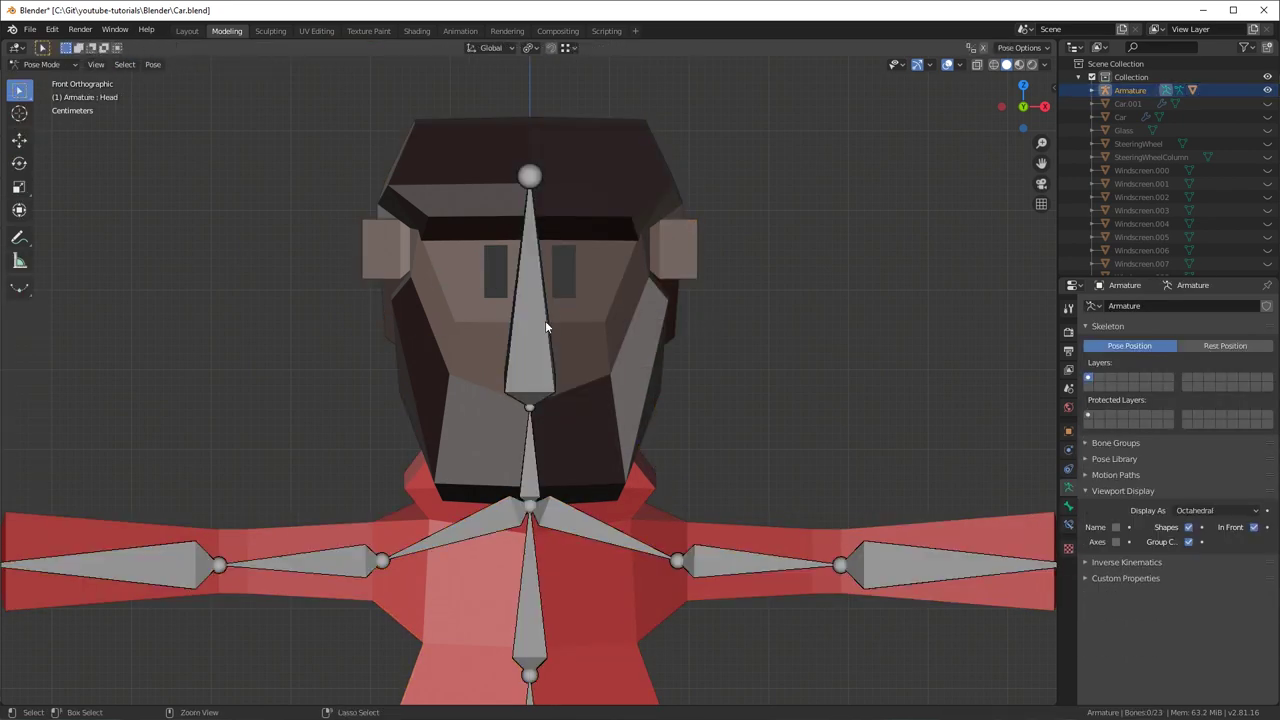
- Test the eye's weighting by rotating the Head bone forward in the right side view, and cancel the rotation
left_click(546, 335)
key("r")
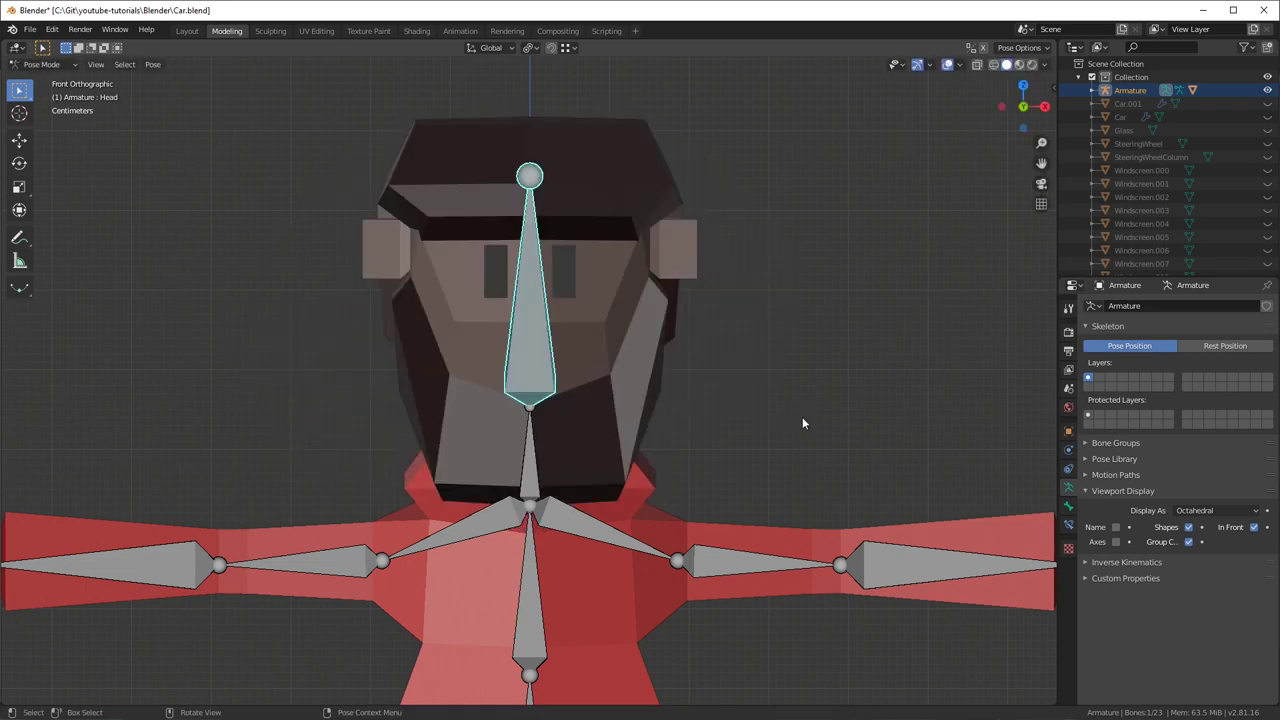
key("KP_3")
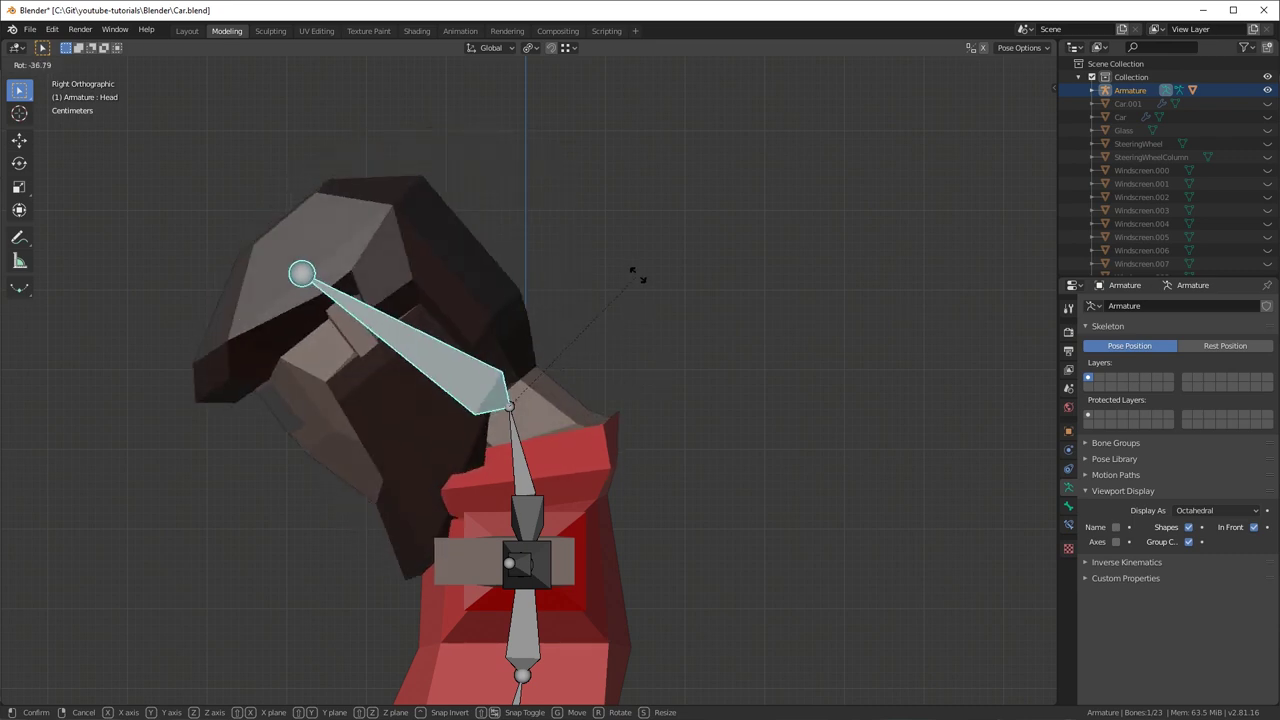
right_click(680, 386)
scroll(680, 386, "down", 5)
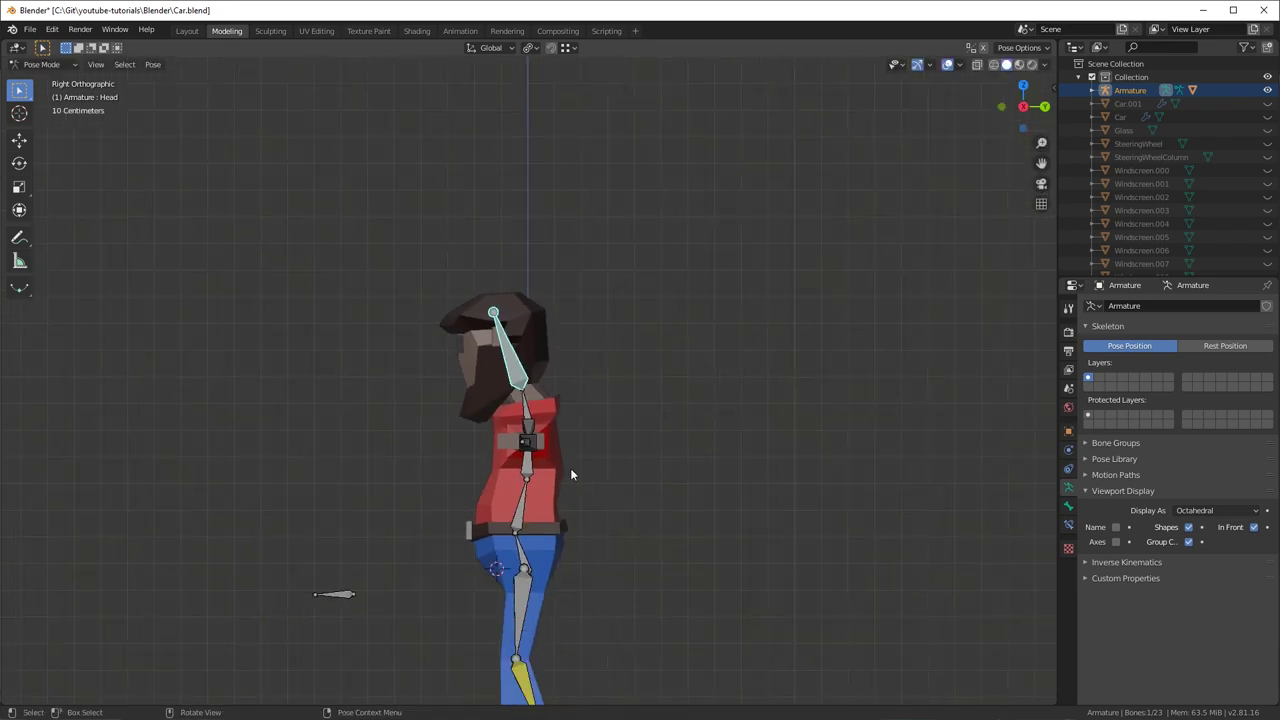